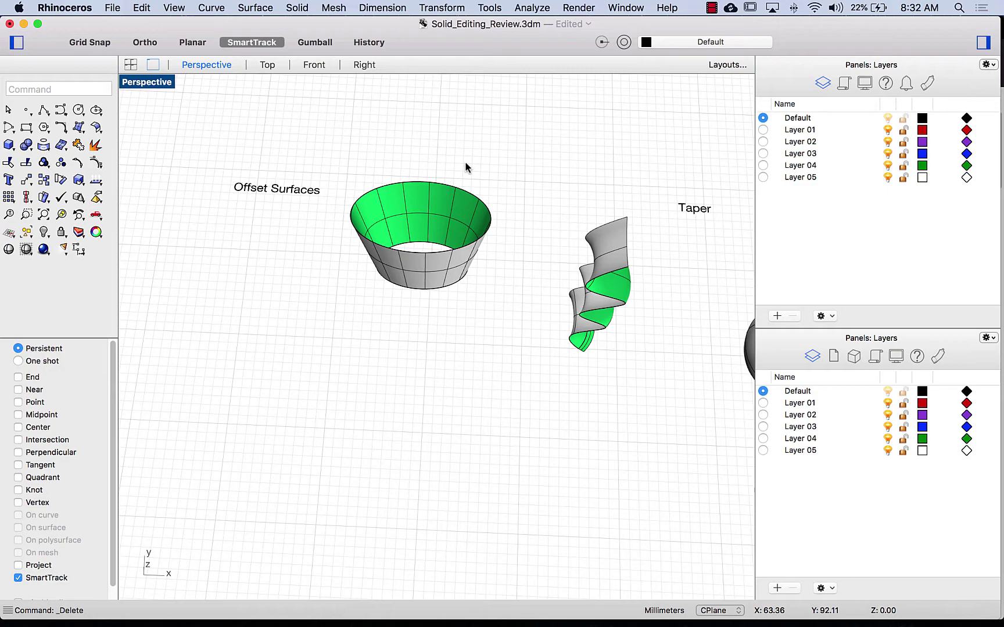
right_drag(458, 163, 459, 136)
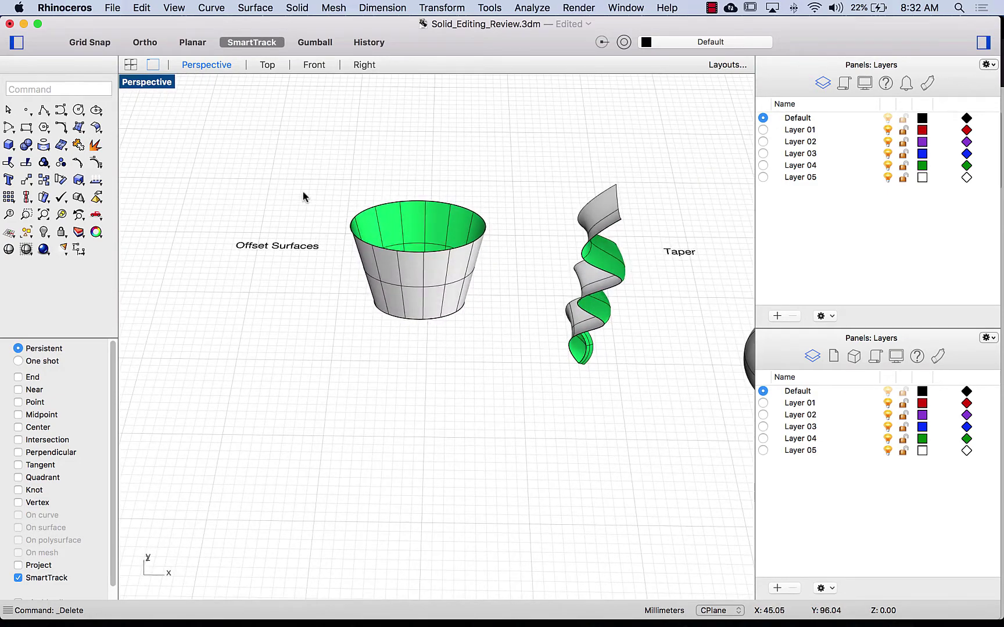
click(130, 65)
click(138, 82)
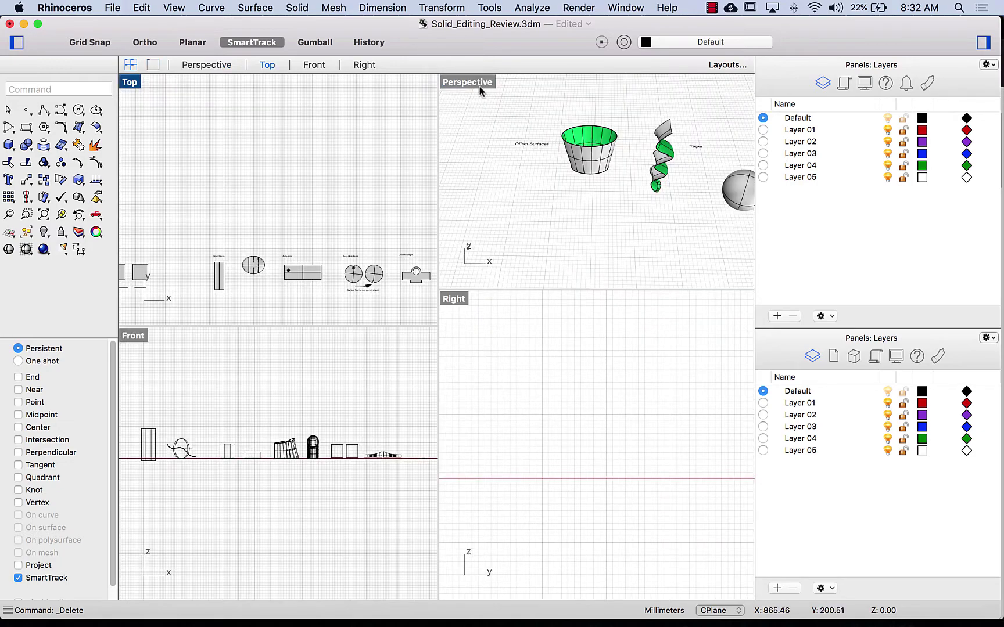
double_click(478, 85)
click(142, 81)
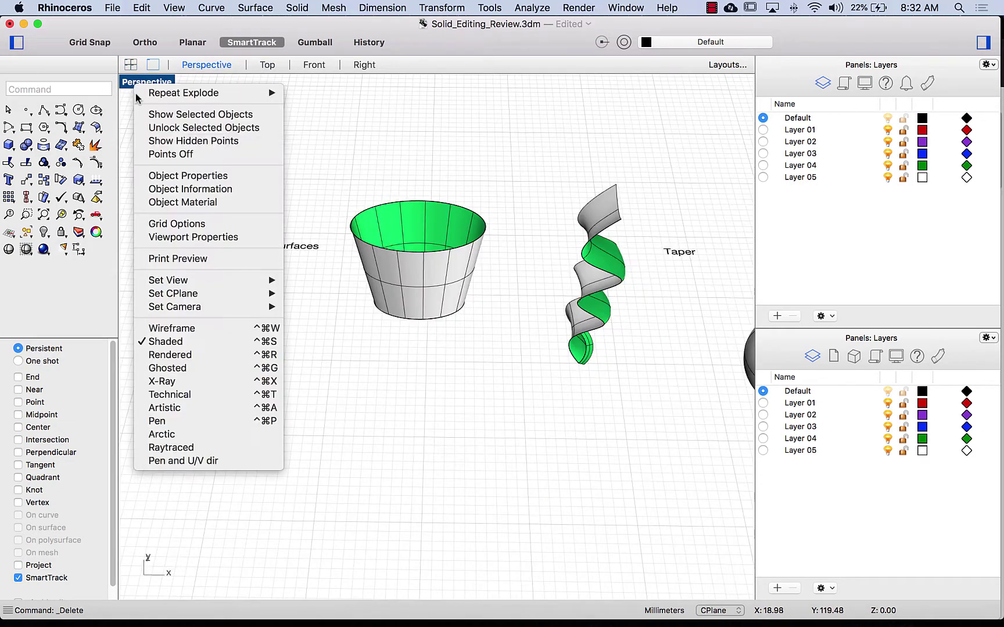
click(364, 184)
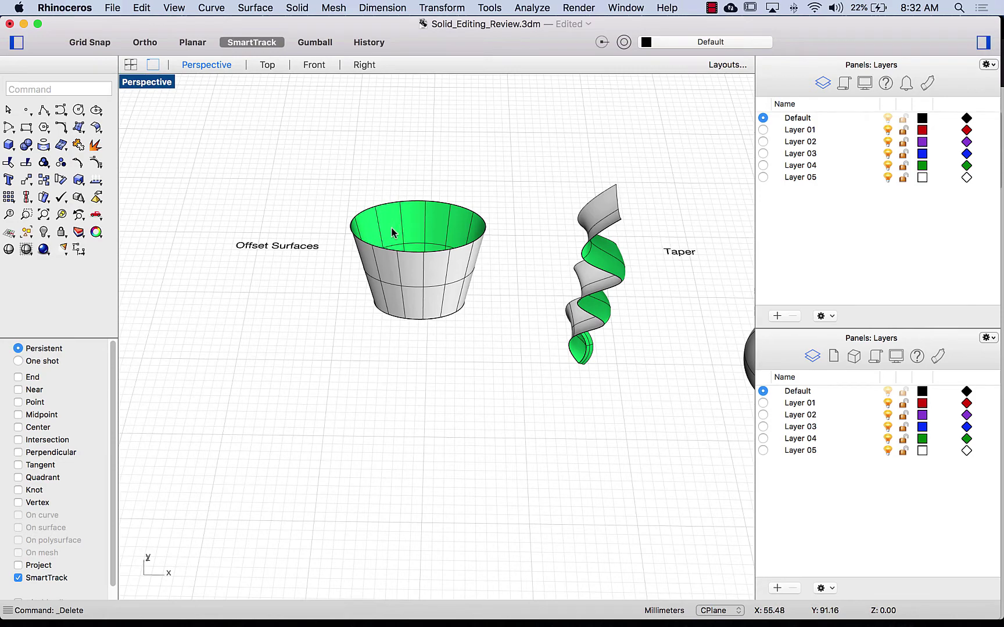
- Flip the normal direction of the cup-shaped surface beside the Offset Surfaces label with the Dir command so it points inward
mouse_move(381, 225)
right_down()
mouse_move(377, 274)
mouse_move(386, 220)
right_up()
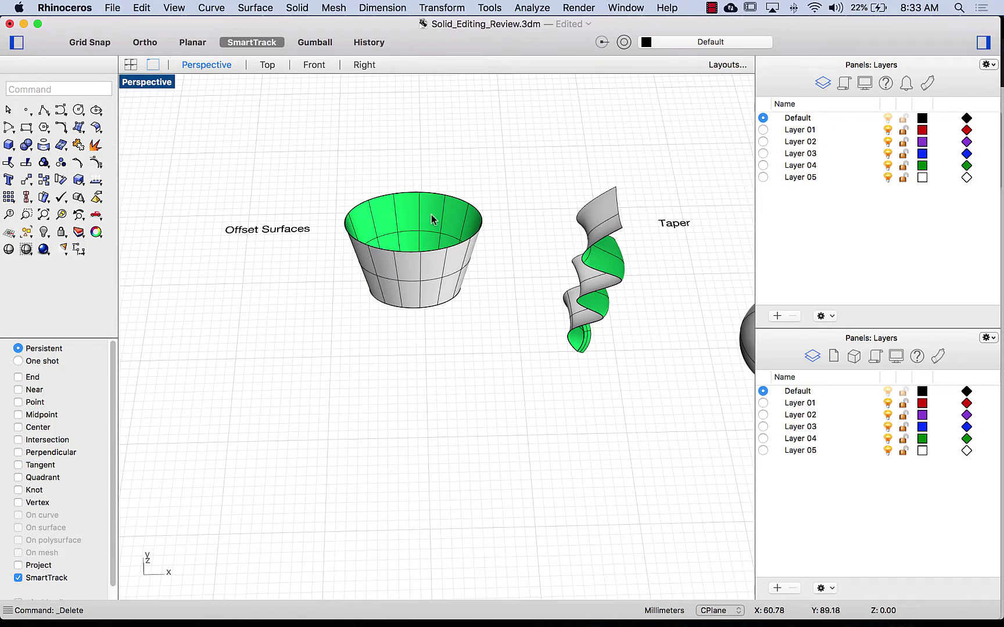
right_drag(568, 237, 499, 264)
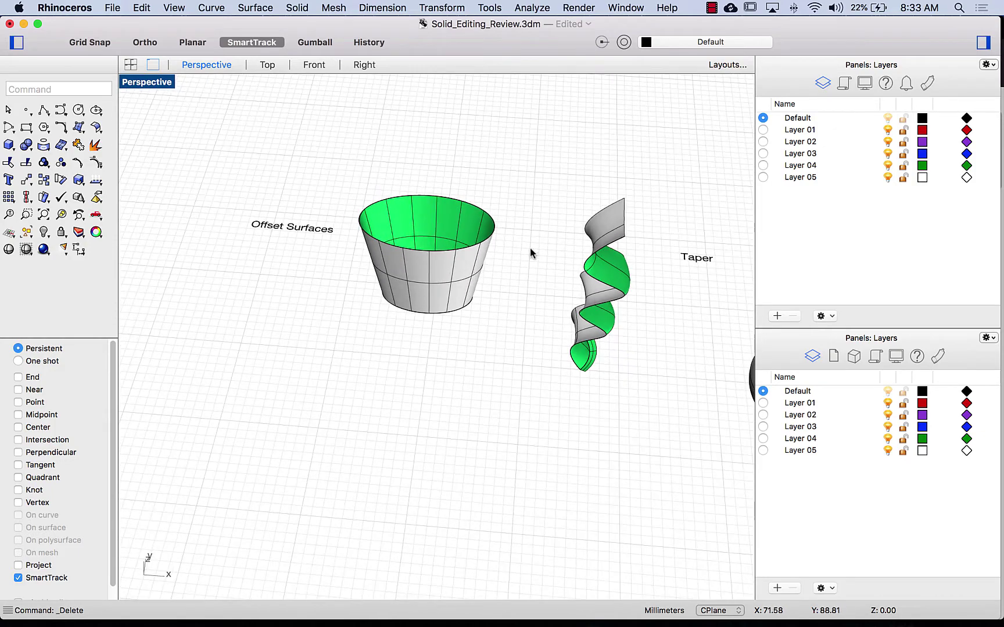
click(460, 270)
text(Dir)
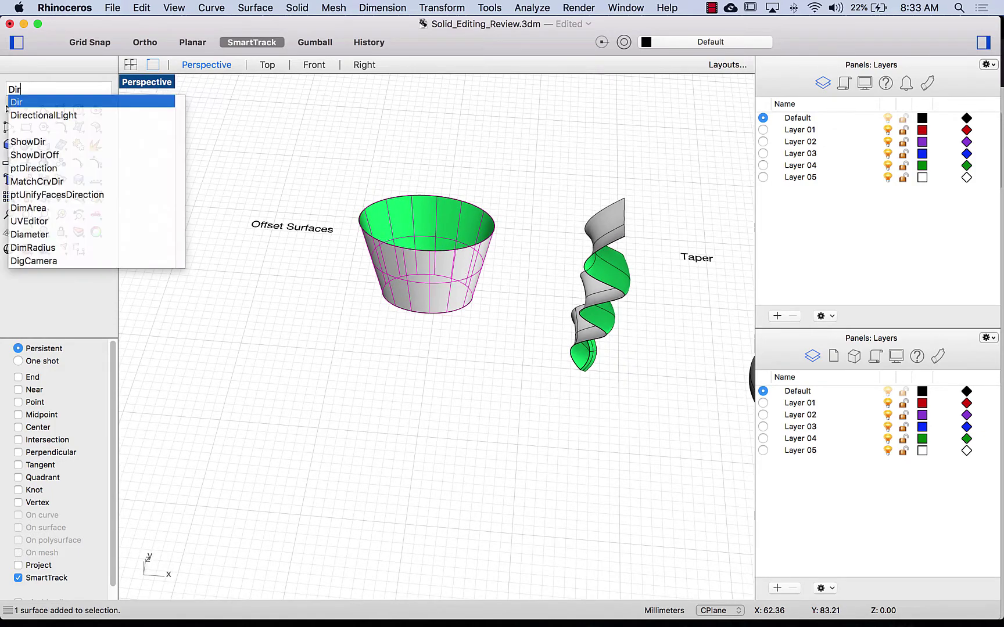
key(Return)
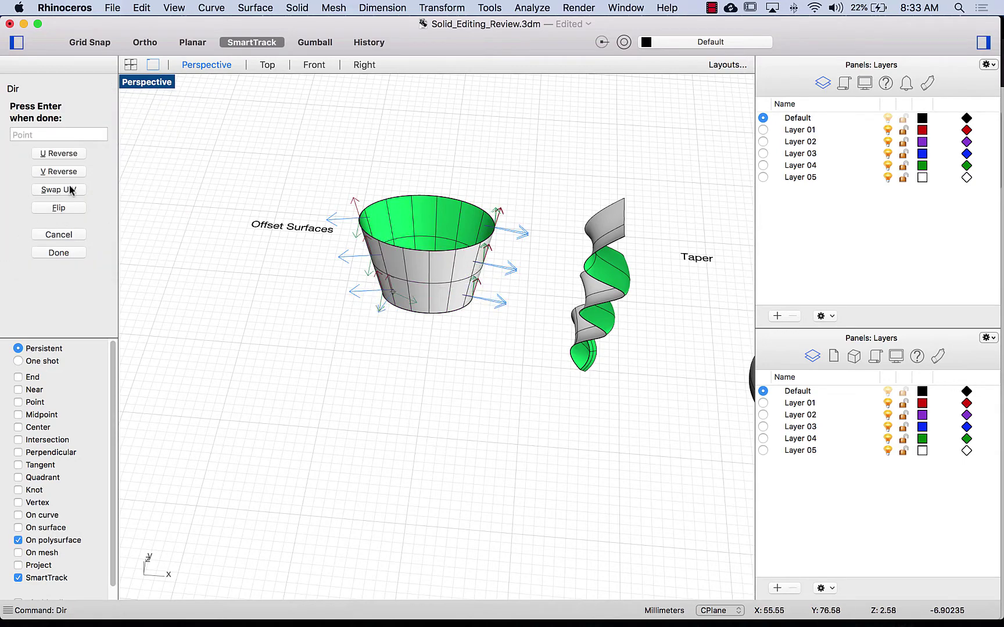
click(69, 210)
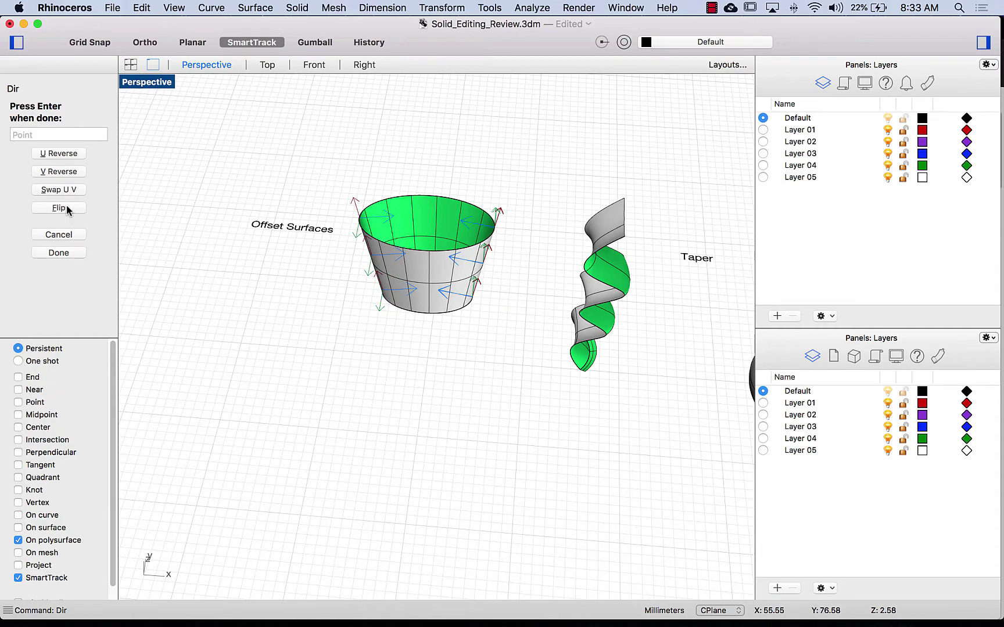
click(60, 254)
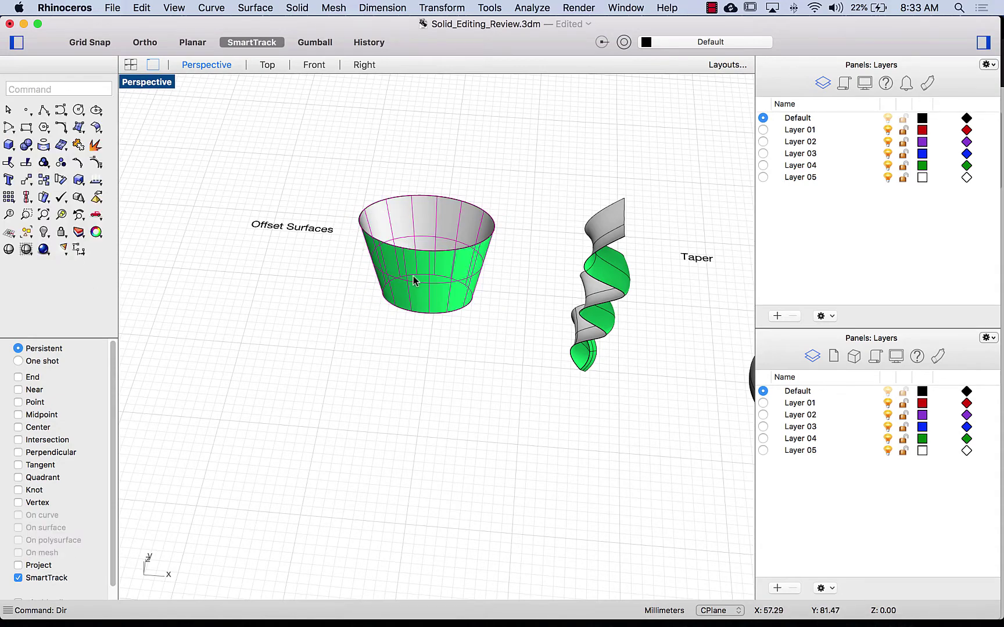
- Run Dir again on the cup-shaped surface and flip its normals back outward
right_click(394, 272)
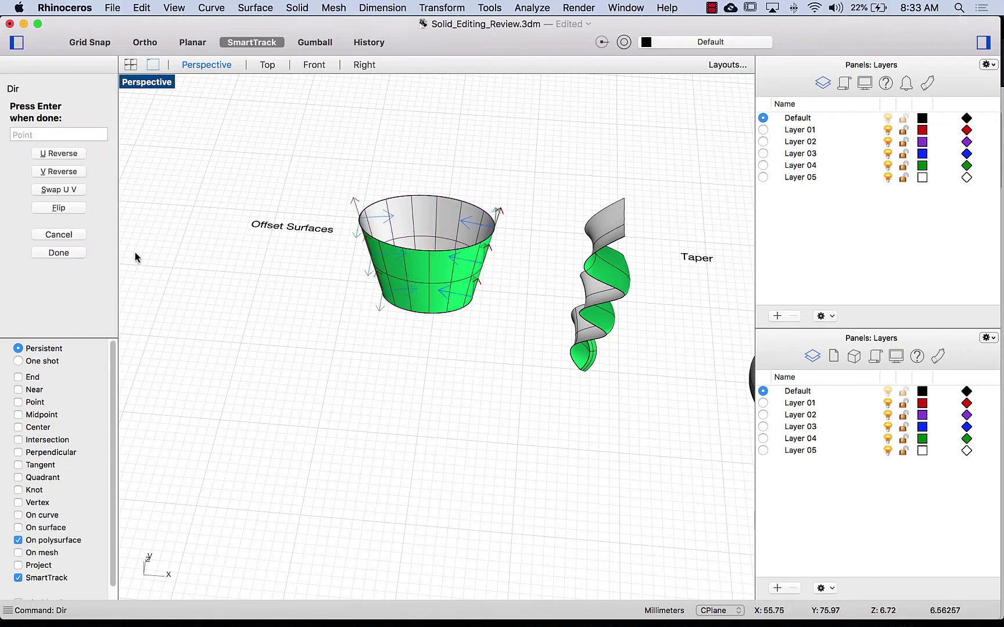
click(77, 209)
right_click(300, 259)
mouse_move(300, 259)
right_down()
mouse_move(307, 286)
mouse_move(309, 272)
right_up()
scroll(341, 273, down, 6)
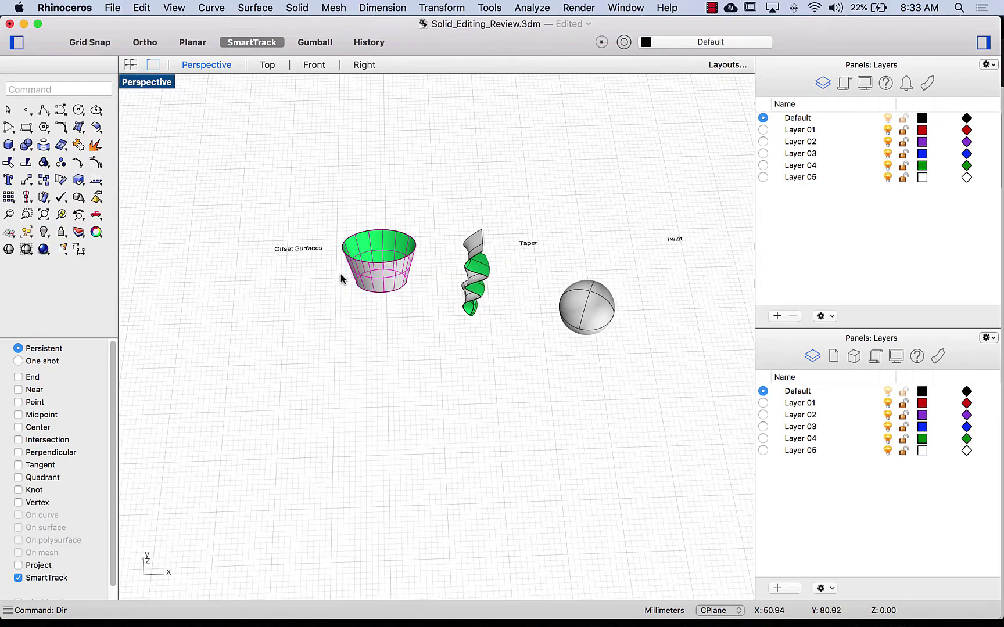
- Open the Shaded display mode's settings in the preferences and bring up its backface shading options
shift+right_drag(414, 284, 386, 362)
scroll(391, 346, up, 5)
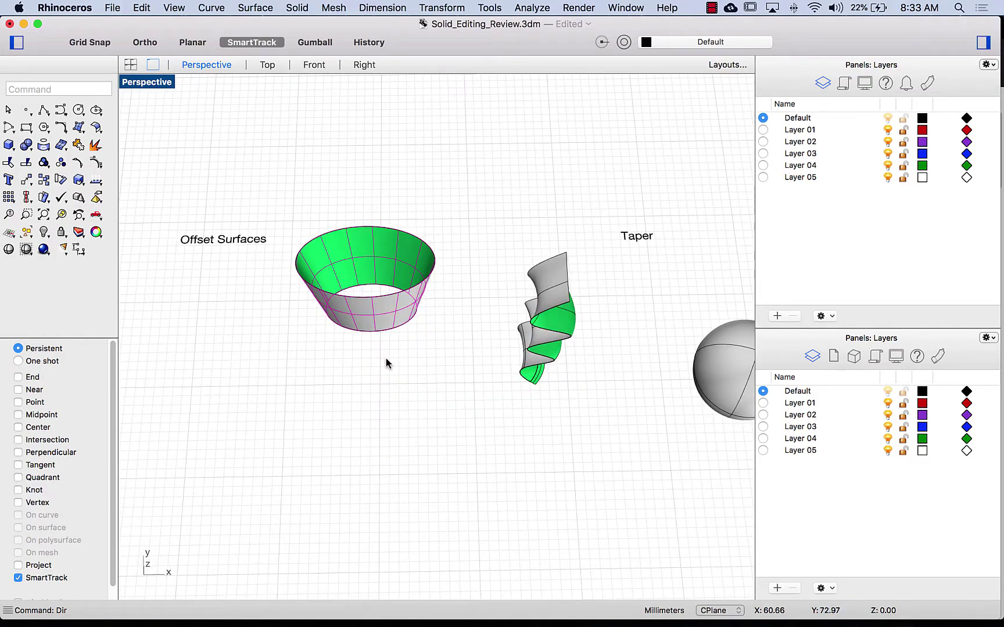
click(44, 9)
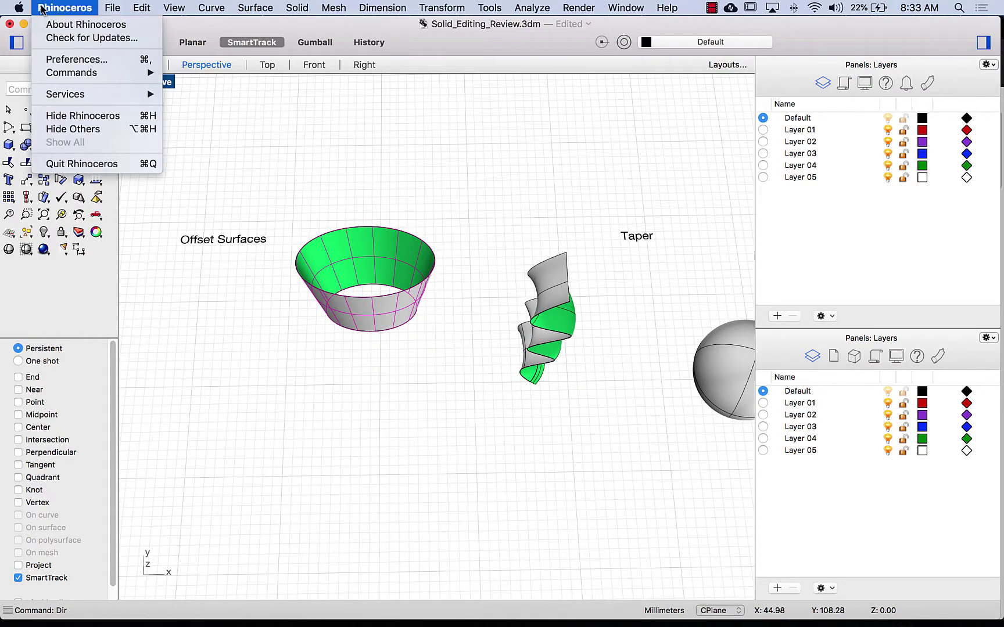
click(97, 59)
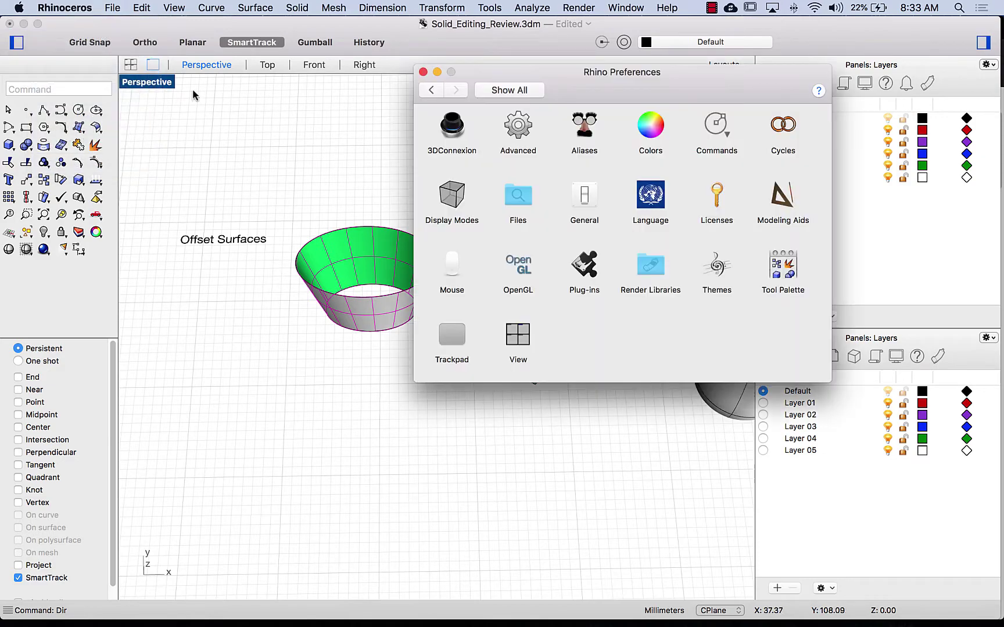
click(452, 196)
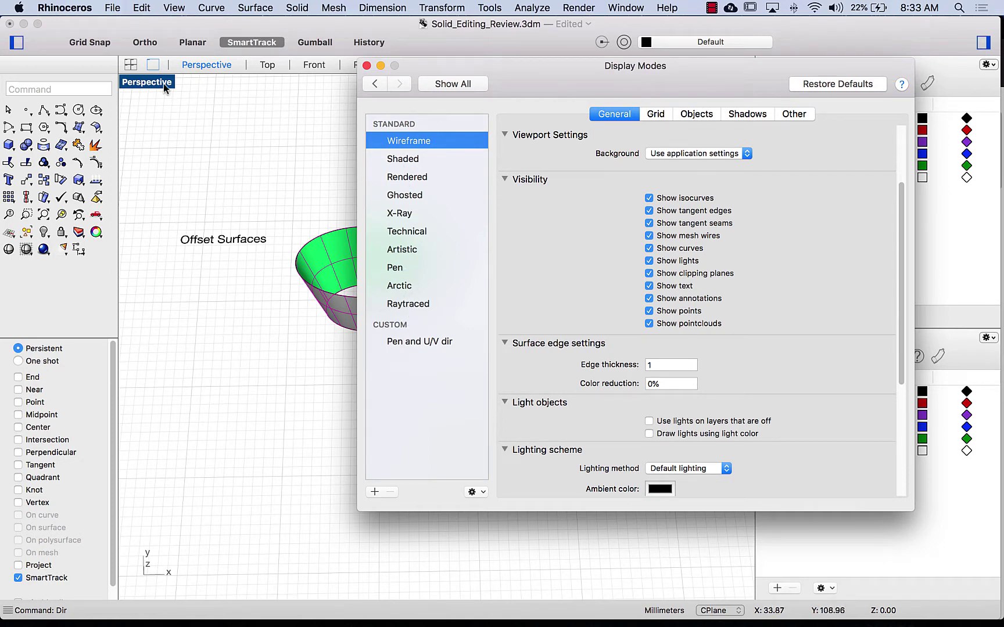
click(446, 162)
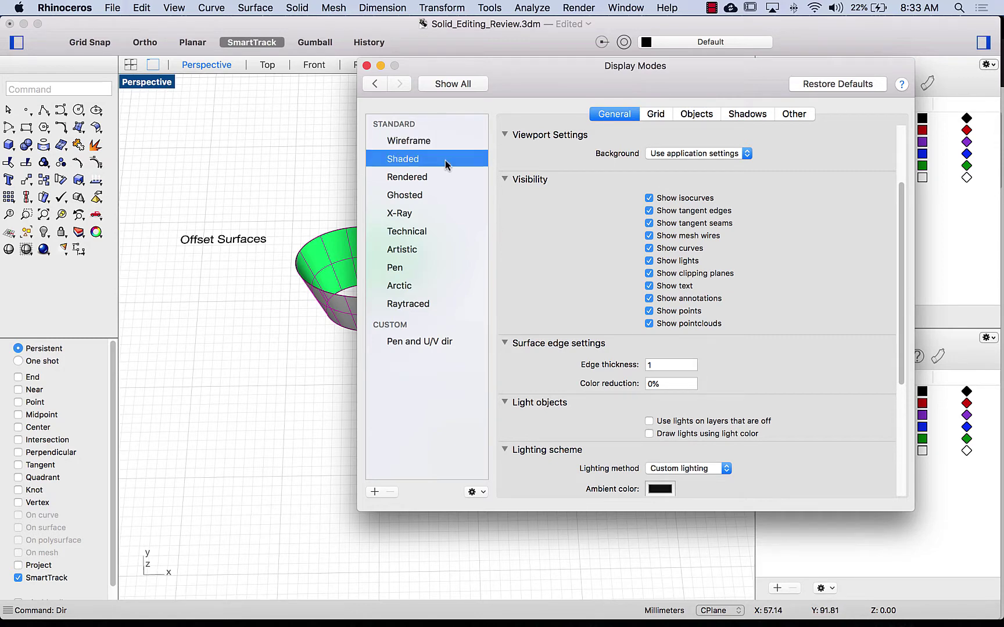
click(504, 271)
click(504, 272)
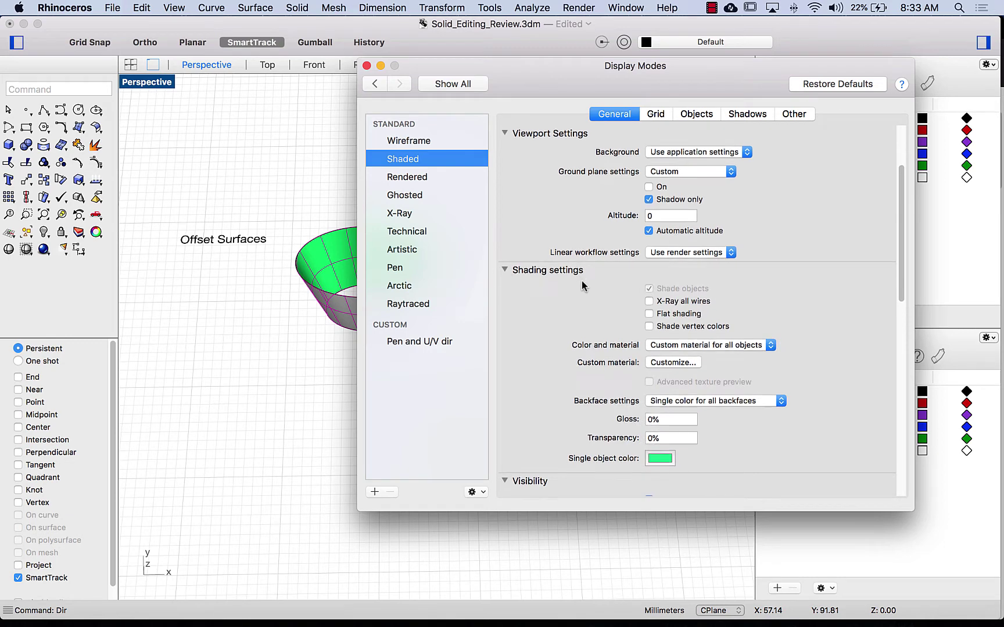
scroll(581, 281, down, 1)
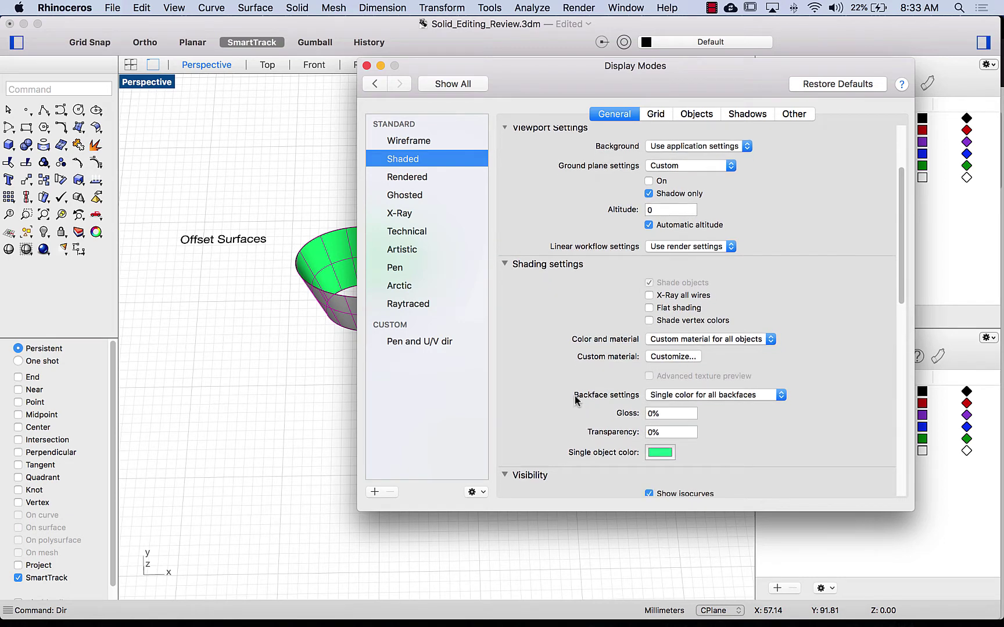
- Set the Shaded mode's backfaces to use front face settings and move the settings window clear of the cup
click(675, 397)
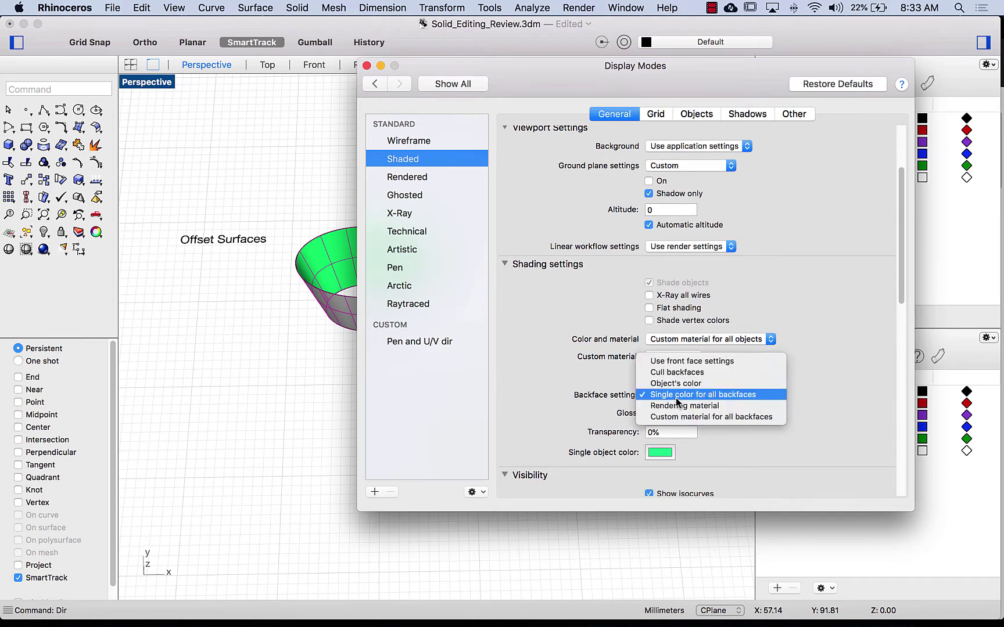
click(652, 366)
drag(529, 63, 623, 80)
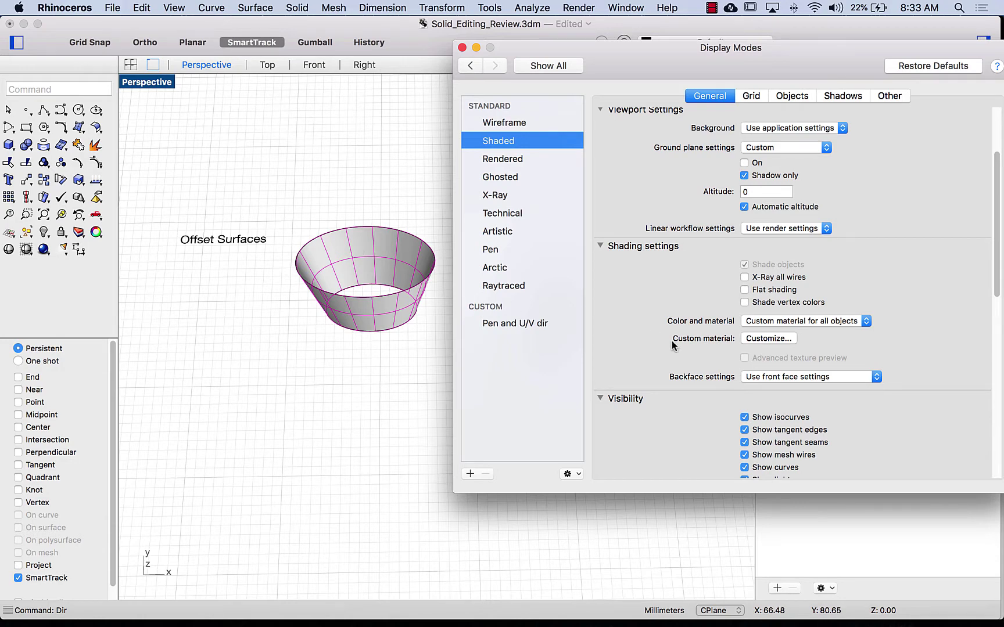
- Set the Shaded mode's backface settings to Single color for all backfaces and close the preferences
click(810, 377)
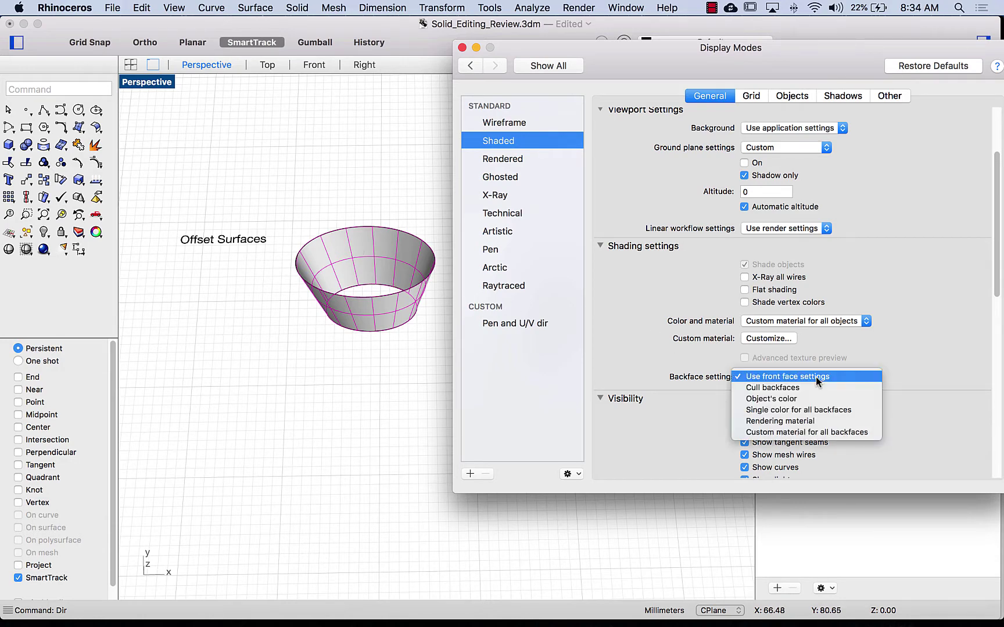
click(848, 410)
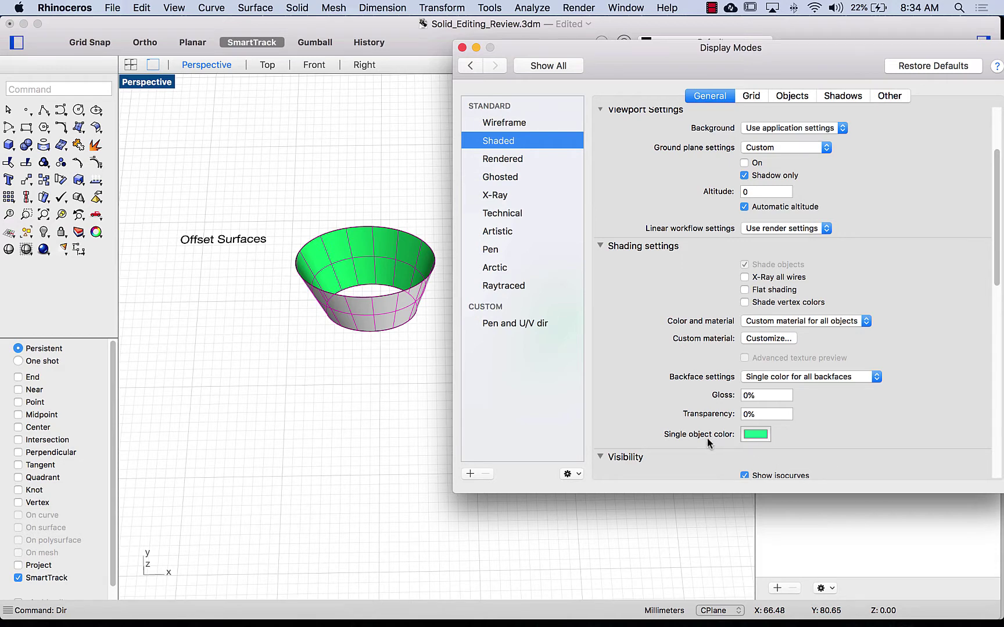
click(462, 48)
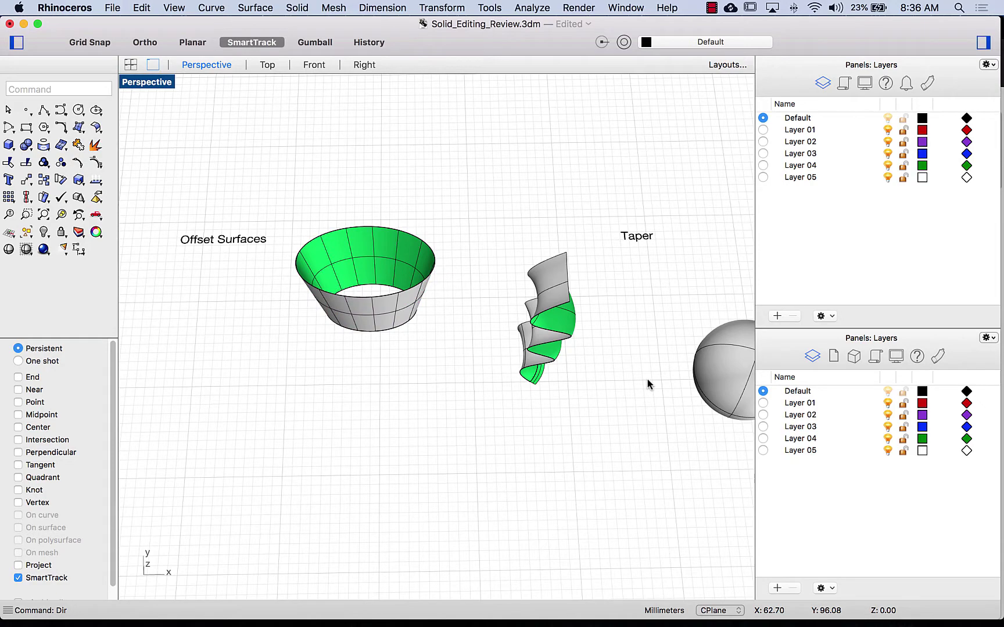
- Draw a circle by centre and radius on the construction plane in the empty area in front of the cup
right_drag(643, 338, 409, 372)
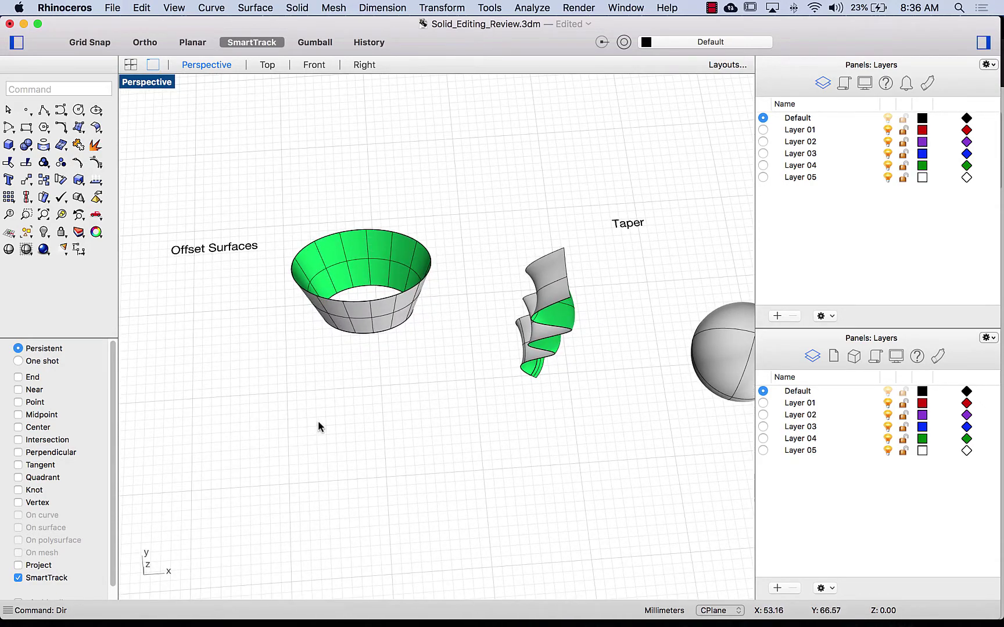
text(C)
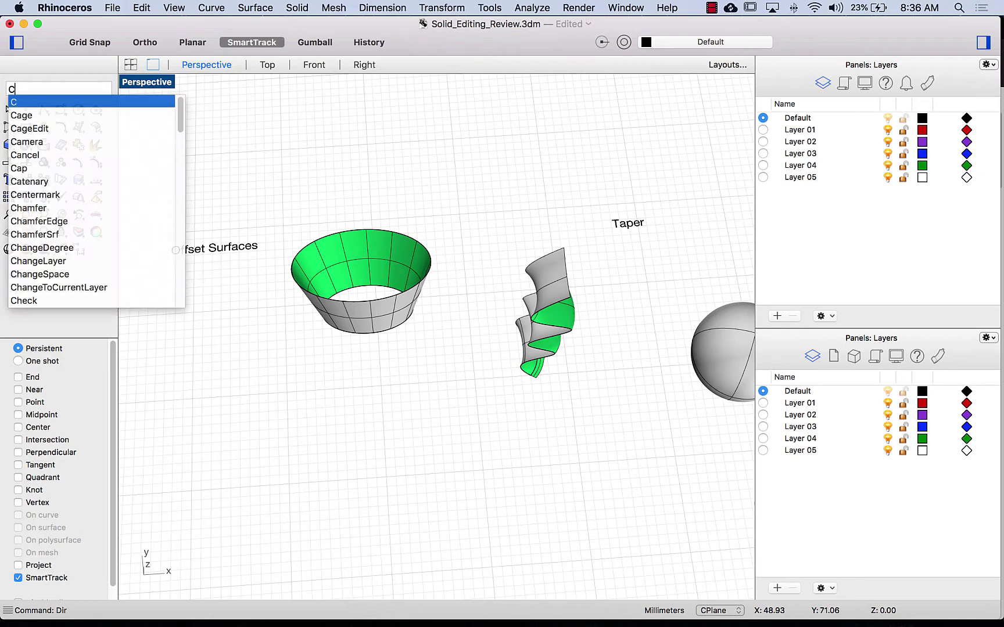
text(ircle)
key(Return)
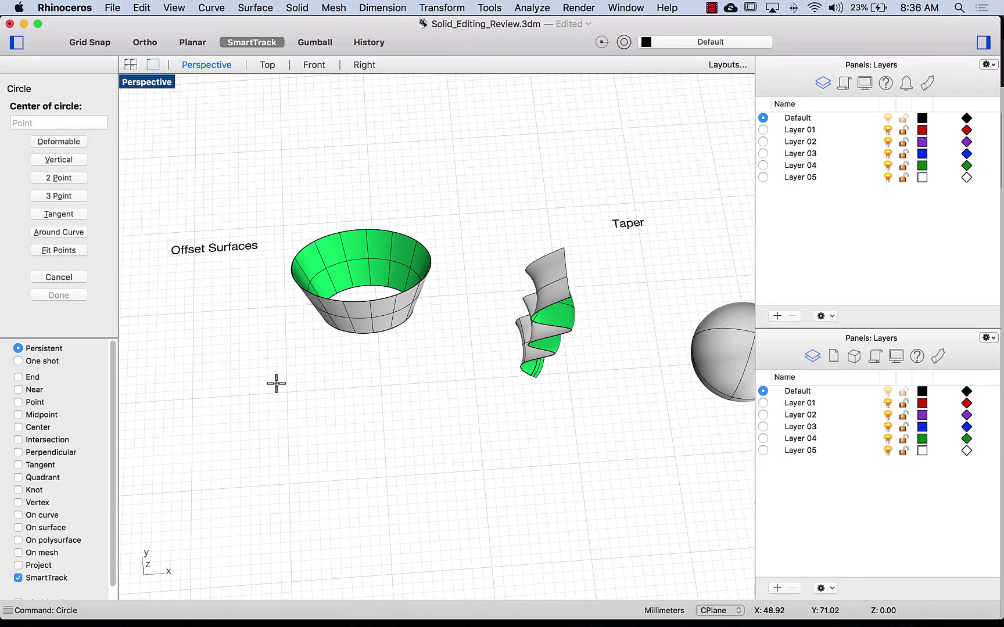
click(253, 459)
click(286, 490)
- Offset the circle by 1.5 mm to both sides with sharp corners and no cap
right_drag(287, 492, 279, 517)
click(280, 491)
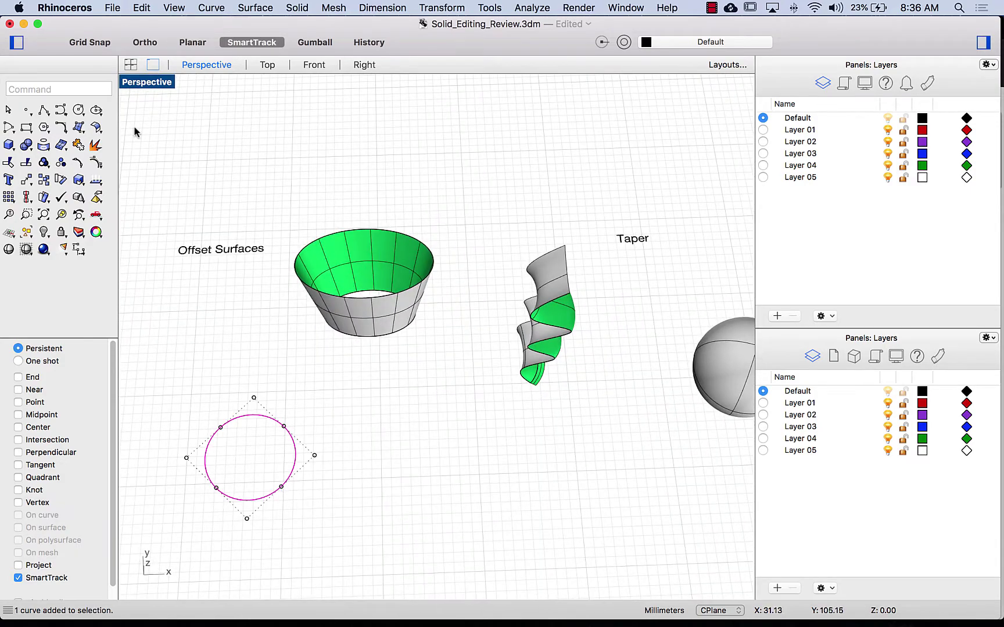
text(Offset)
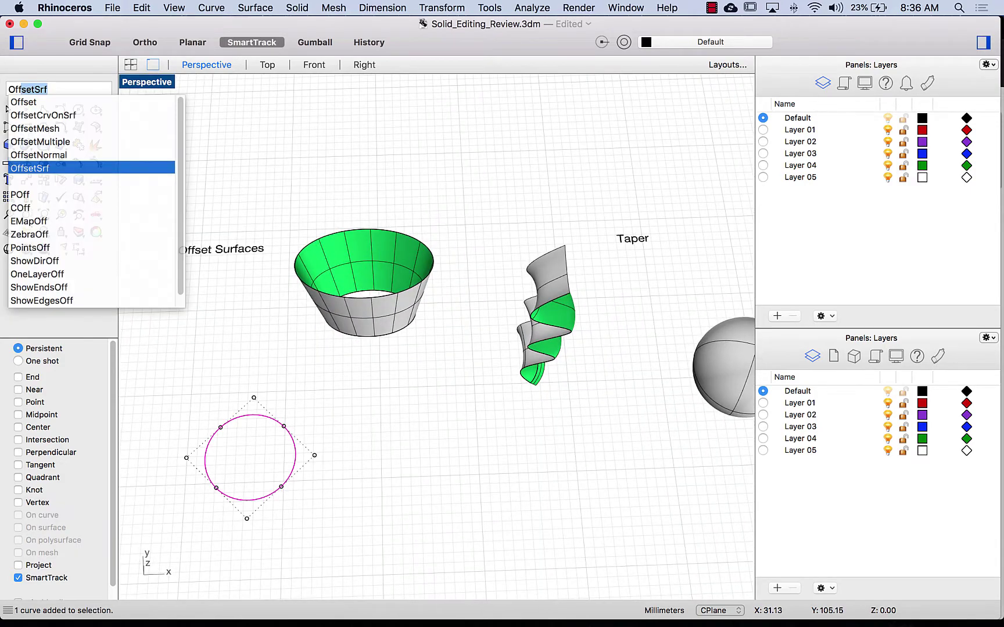
key(Return)
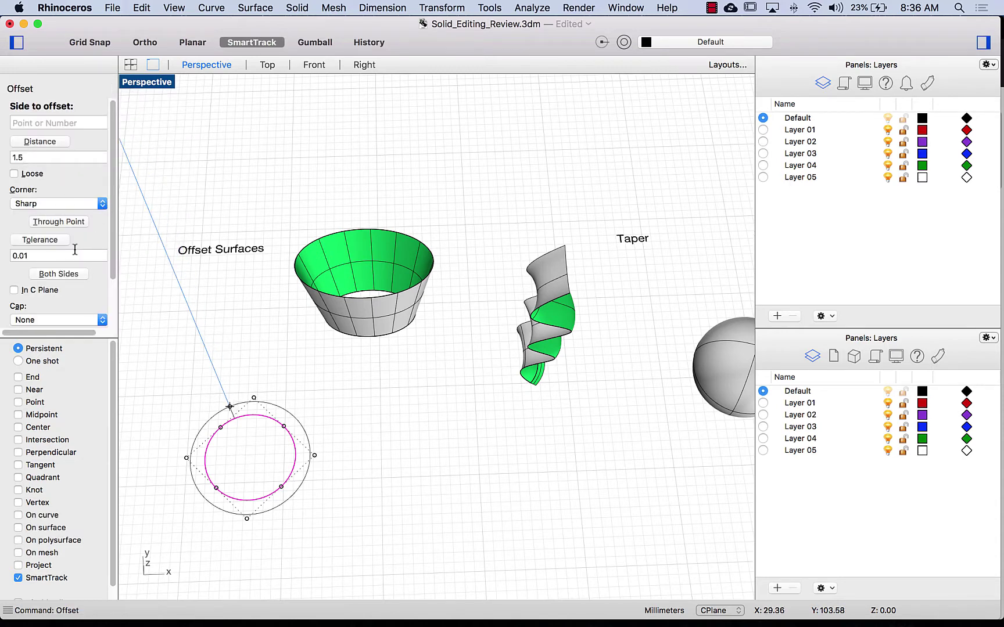
click(58, 273)
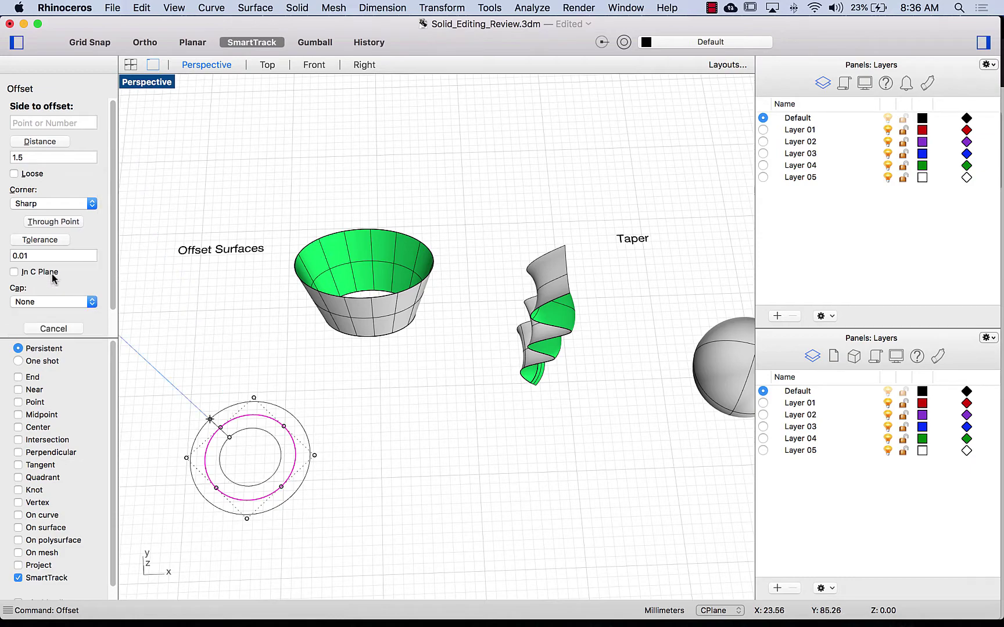
click(346, 535)
- Delete the circle together with its two offset curves
click(365, 542)
right_drag(363, 540, 314, 512)
drag(287, 496, 251, 454)
key(Delete)
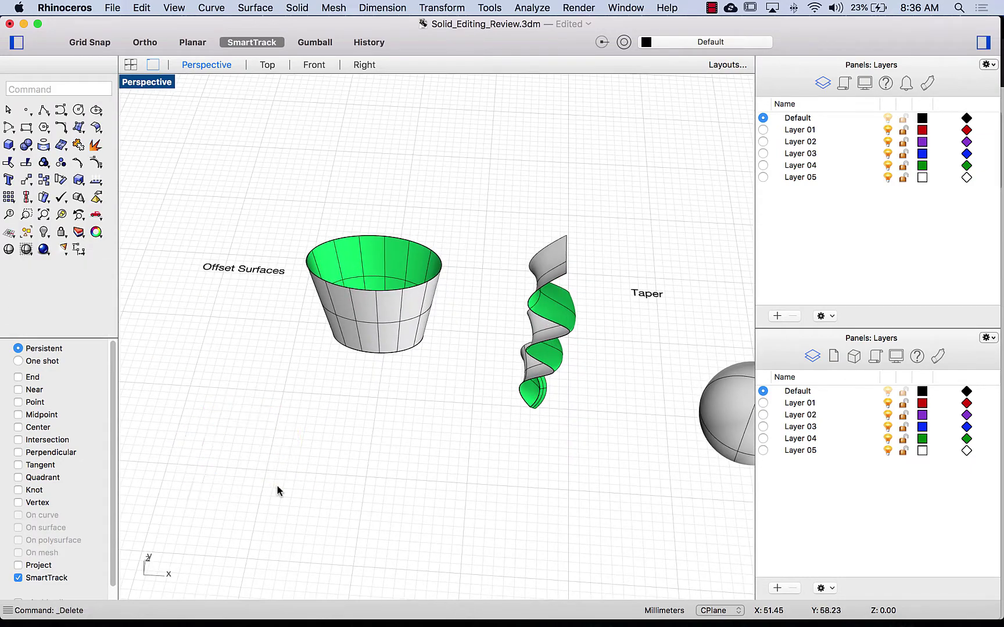
- Offset the cup surface outward by 0.75 mm with OffsetSrf, with the Solid option turned off
right_drag(276, 484, 276, 268)
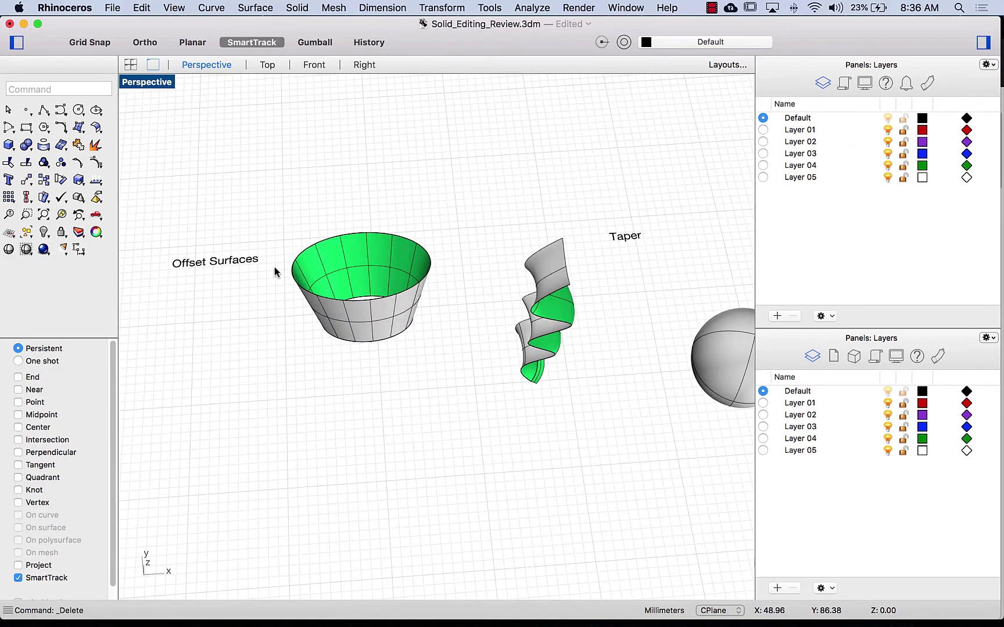
click(340, 317)
text(off)
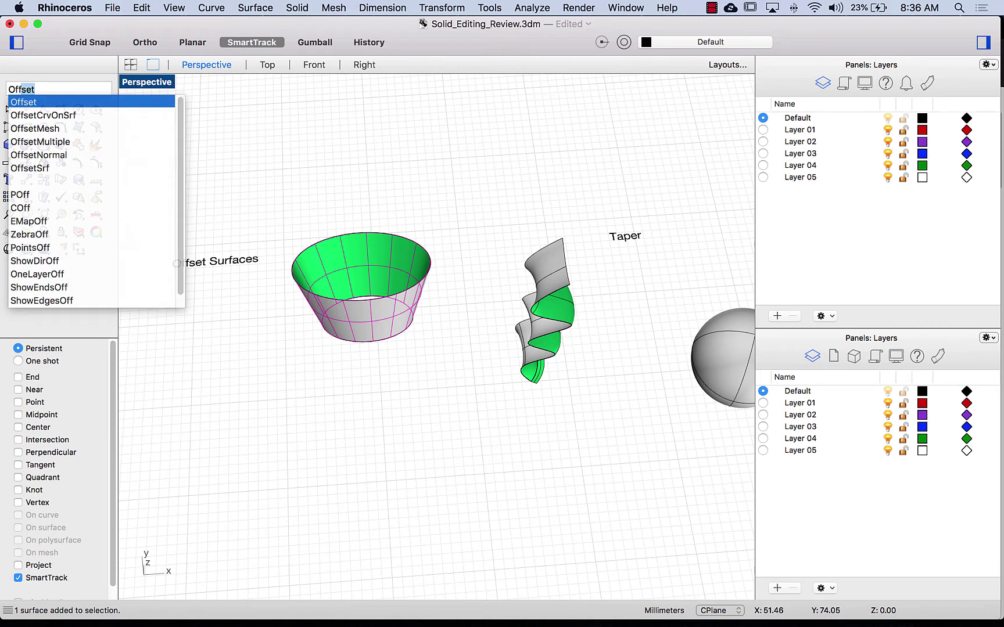
key(Down)
key(Down)
key(Down)
key(Down)
key(Down)
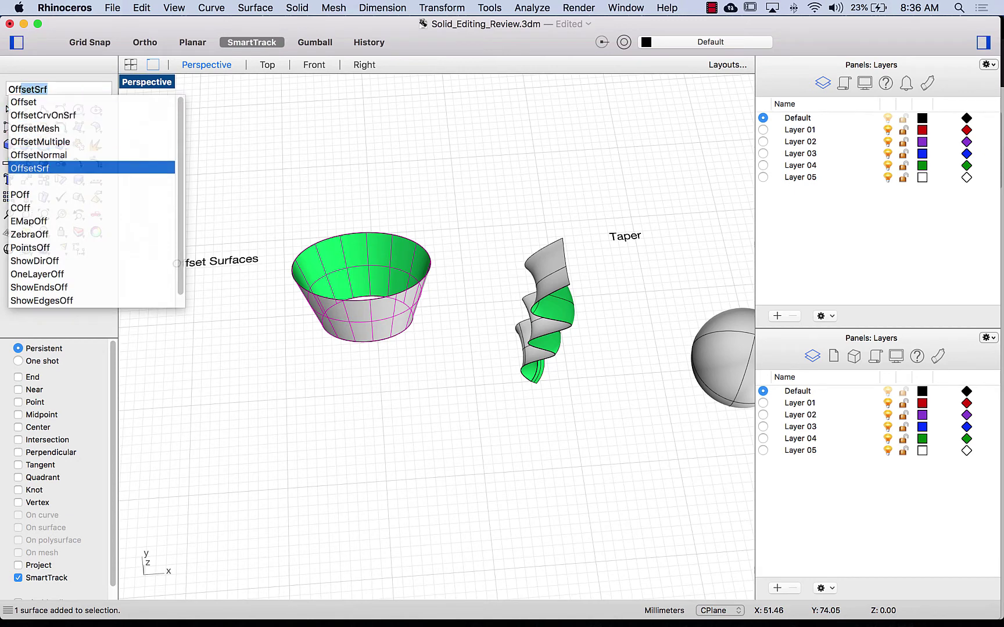
key(Up)
key(Up)
key(Up)
key(Up)
key(Up)
key(Down)
key(Down)
key(Down)
key(Down)
key(Down)
key(Return)
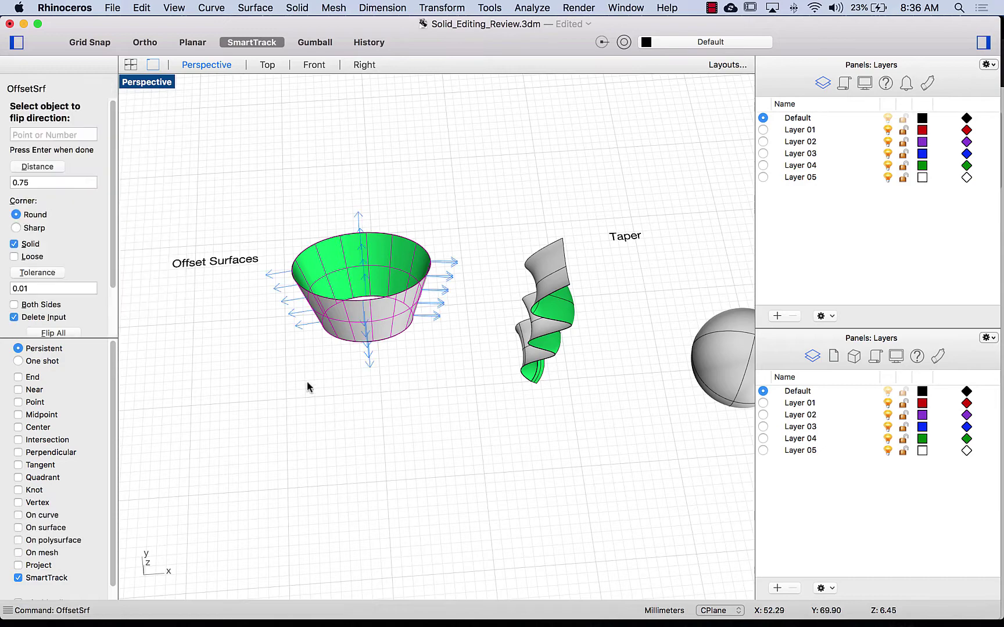
right_drag(310, 404, 306, 386)
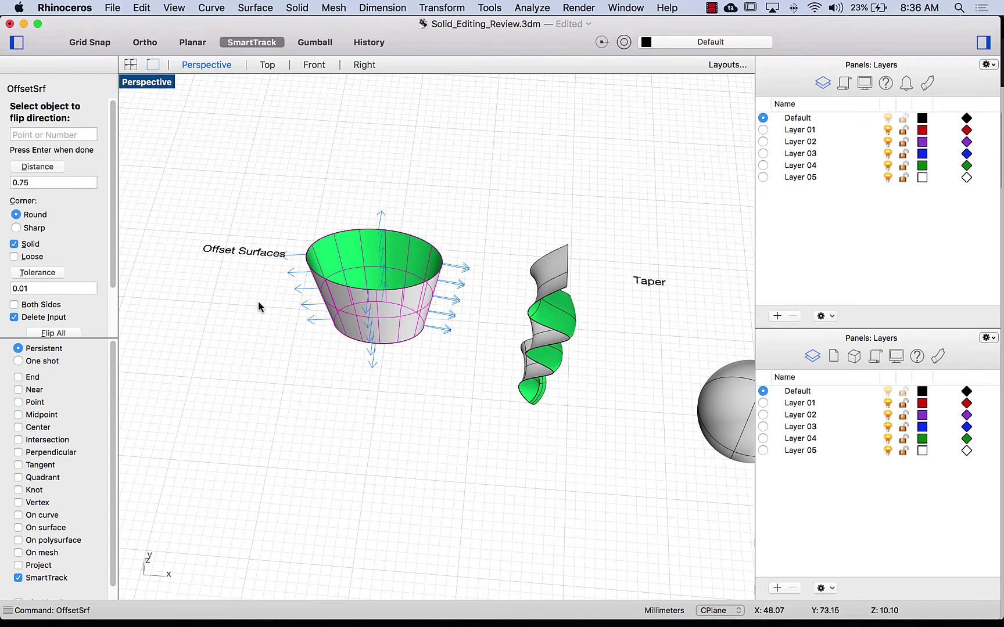
click(14, 245)
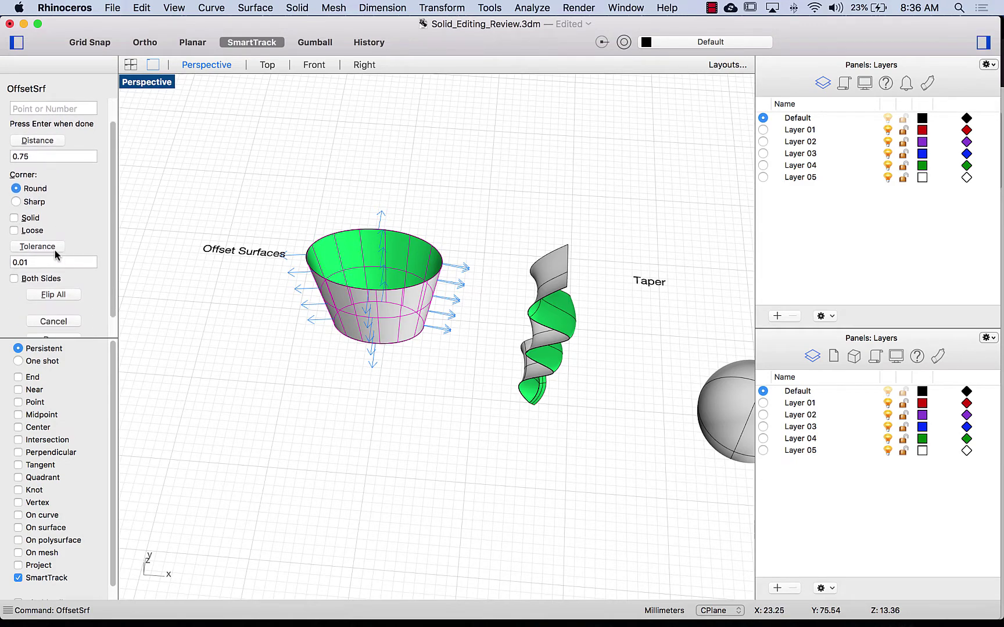
scroll(56, 260, down, 2)
click(62, 314)
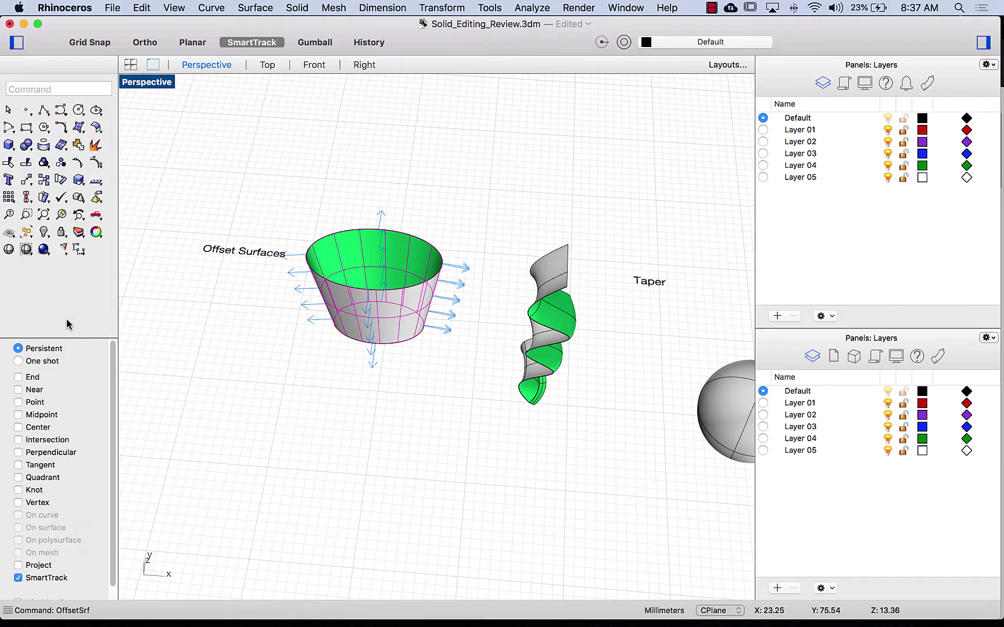
- Loft between the top rims of the outer and inner cup surfaces to close the gap between the walls
mouse_move(306, 325)
right_down()
mouse_move(309, 360)
mouse_move(312, 309)
mouse_move(287, 349)
mouse_move(354, 267)
mouse_move(321, 321)
mouse_move(331, 294)
mouse_move(322, 333)
right_up()
click(334, 289)
right_drag(405, 354, 601, 393)
scroll(410, 298, up, 5)
text(loft)
key(Return)
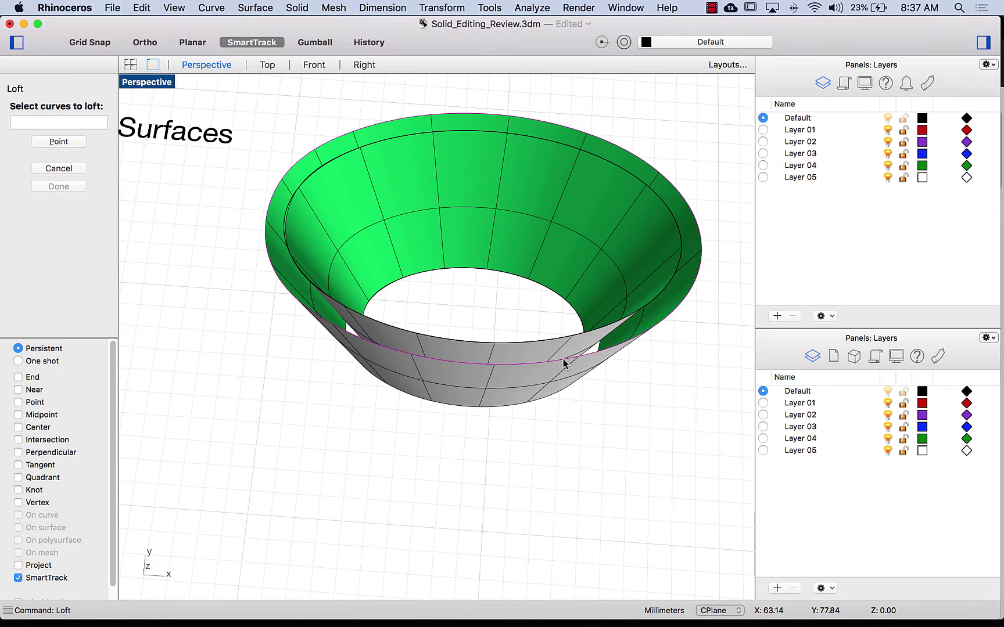
click(578, 338)
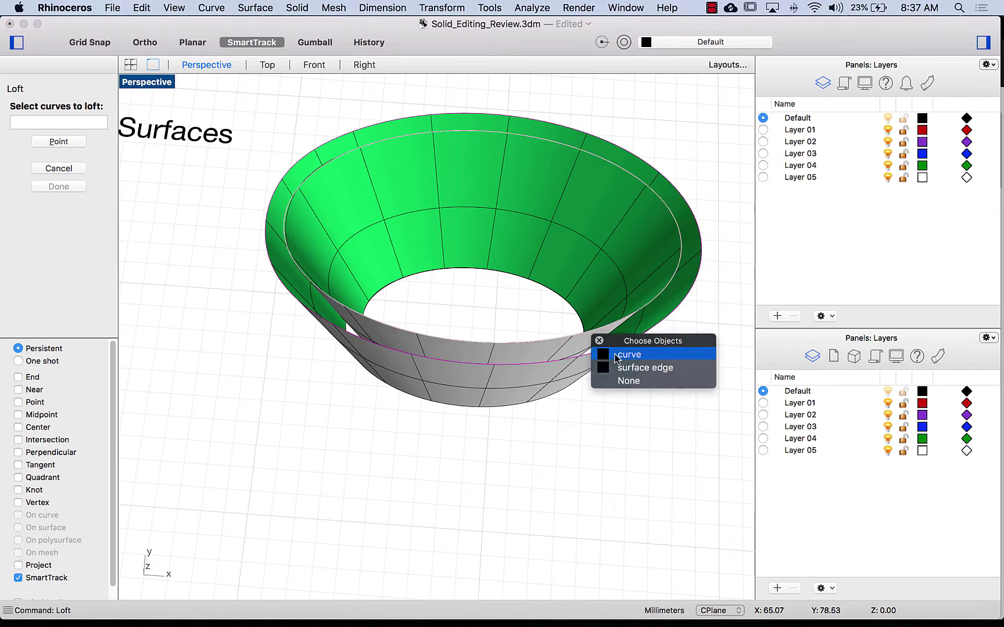
click(617, 355)
click(61, 207)
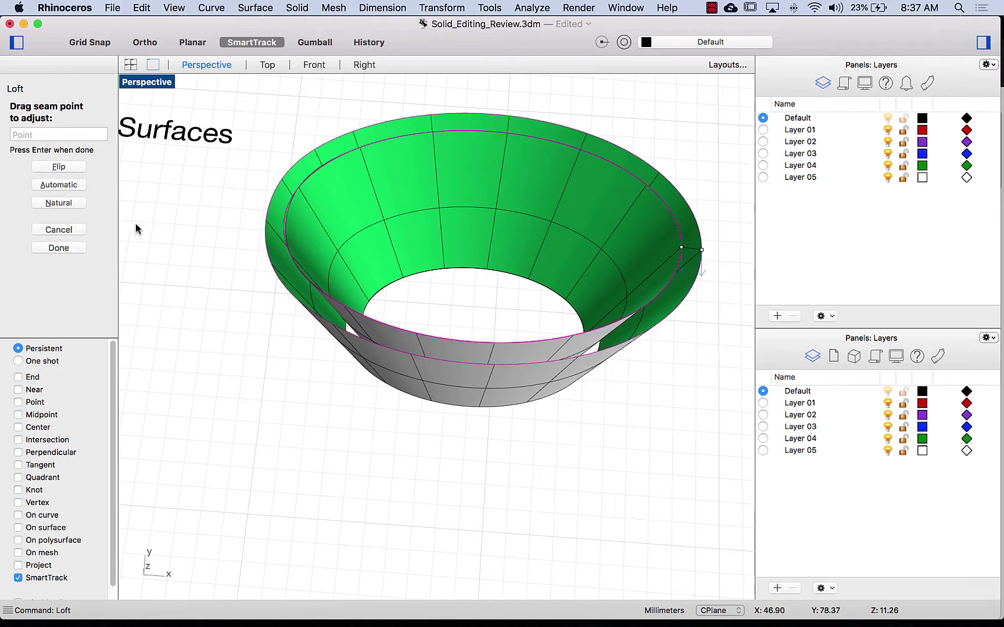
click(68, 246)
click(314, 331)
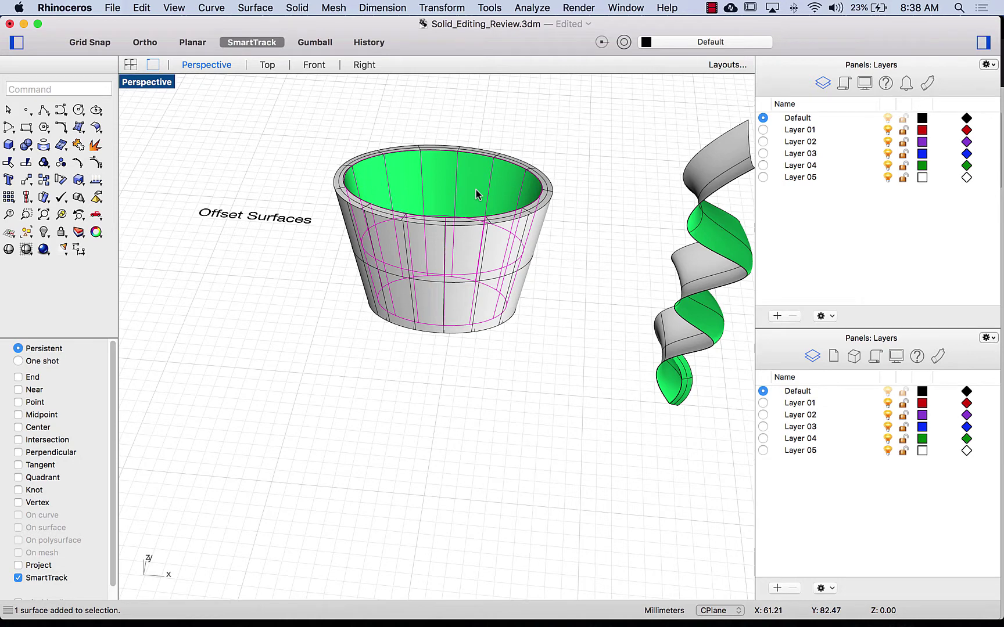
- Turn on the gumball and place a copy of the inner cup surface in front of the lofted cup
click(316, 45)
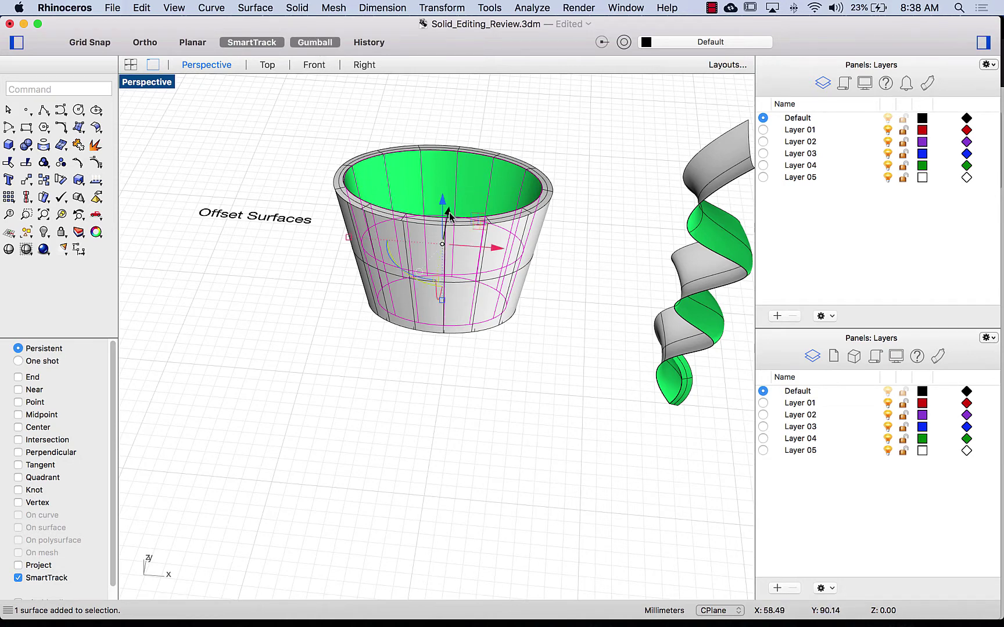
drag(450, 212, 389, 365)
key(alt)
click(264, 402)
right_drag(283, 395, 293, 357)
click(351, 411)
- Offset the copied cup surface inward by 0.63 mm as a solid by flipping the offset direction and enabling Solid
text(OffsetSrf)
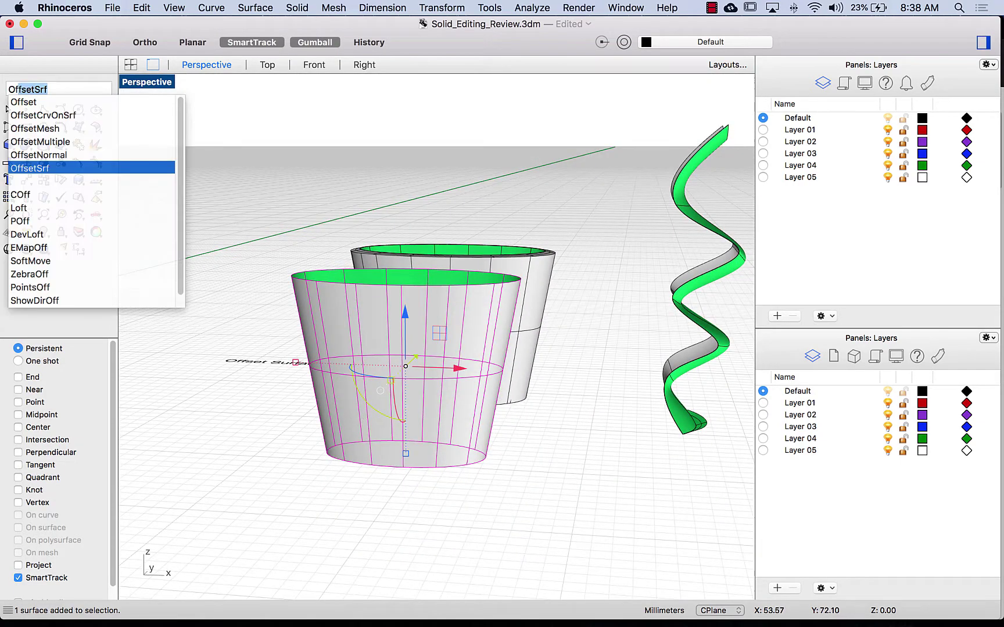
key(Return)
right_drag(312, 473, 320, 506)
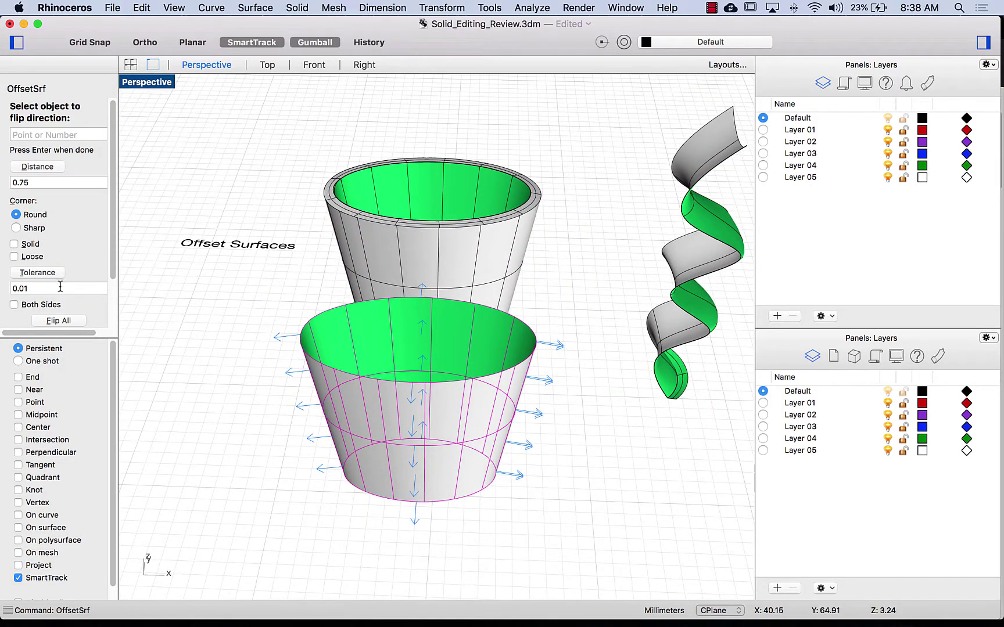
scroll(60, 289, down, 1)
click(61, 318)
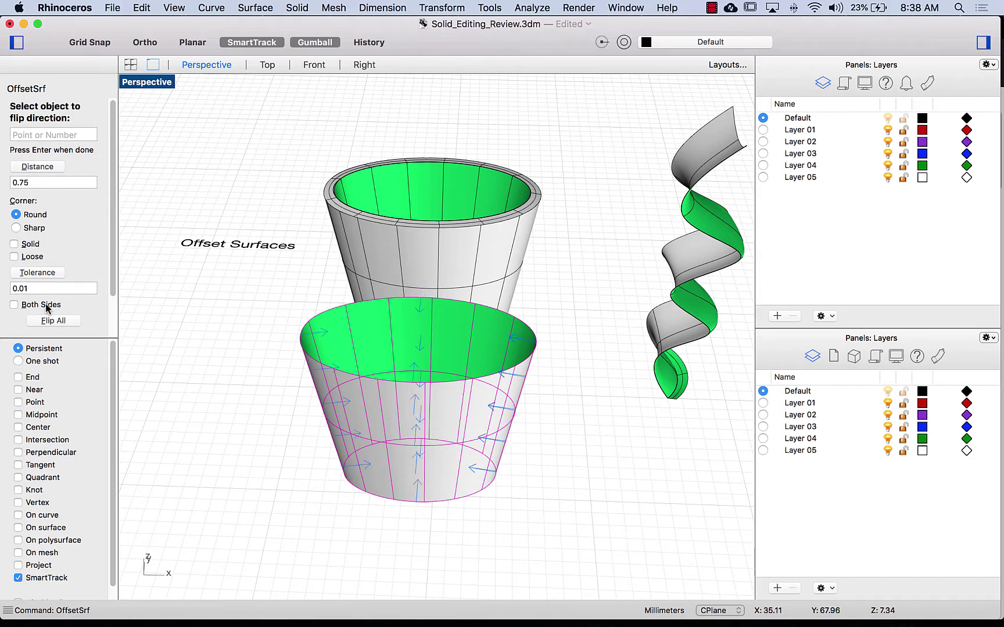
click(15, 244)
scroll(64, 310, down, 2)
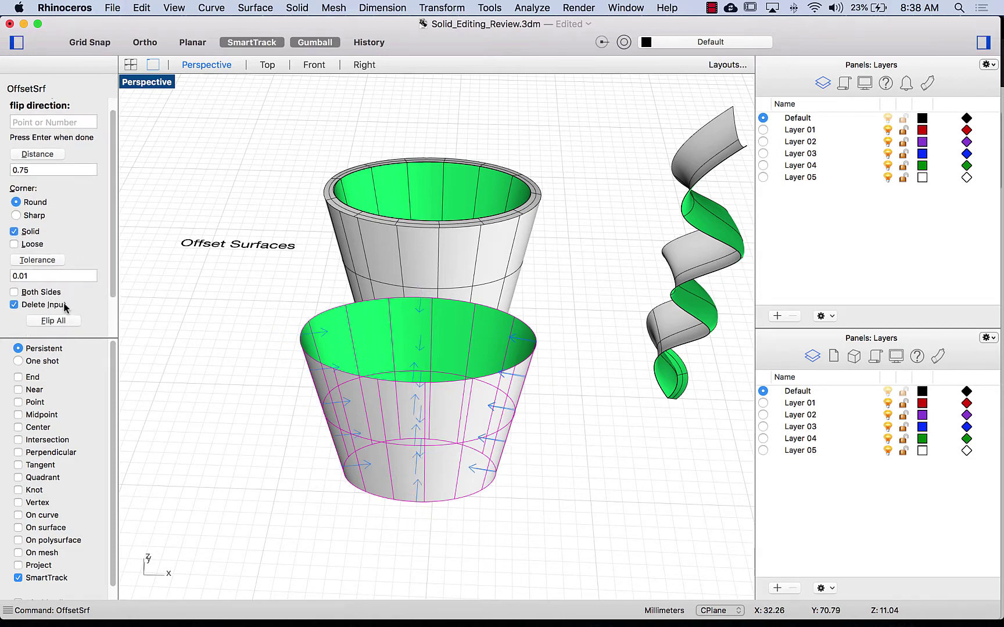
drag(37, 171, 5, 172)
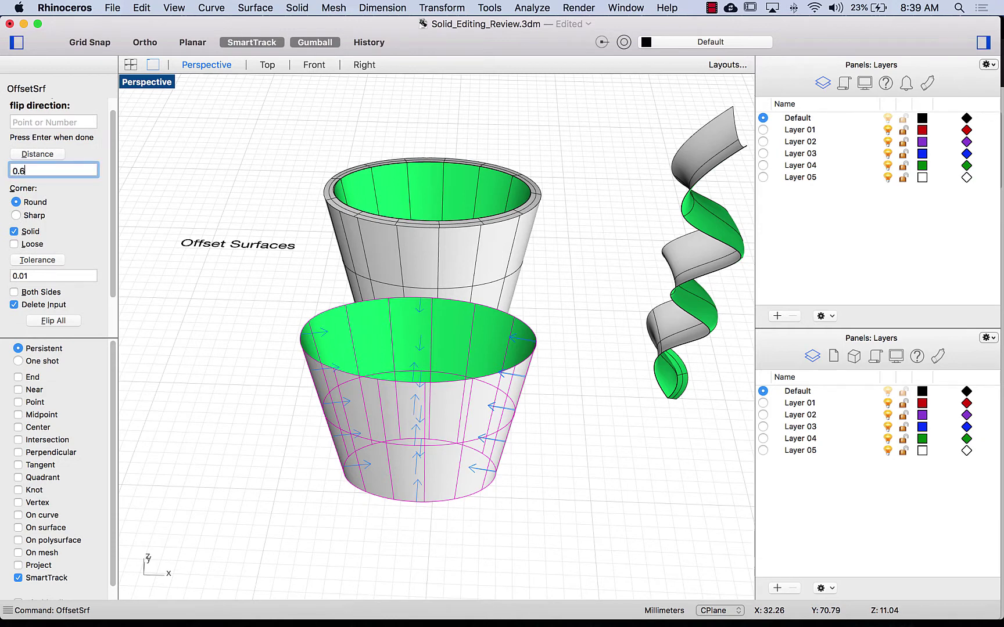
scroll(50, 299, down, 5)
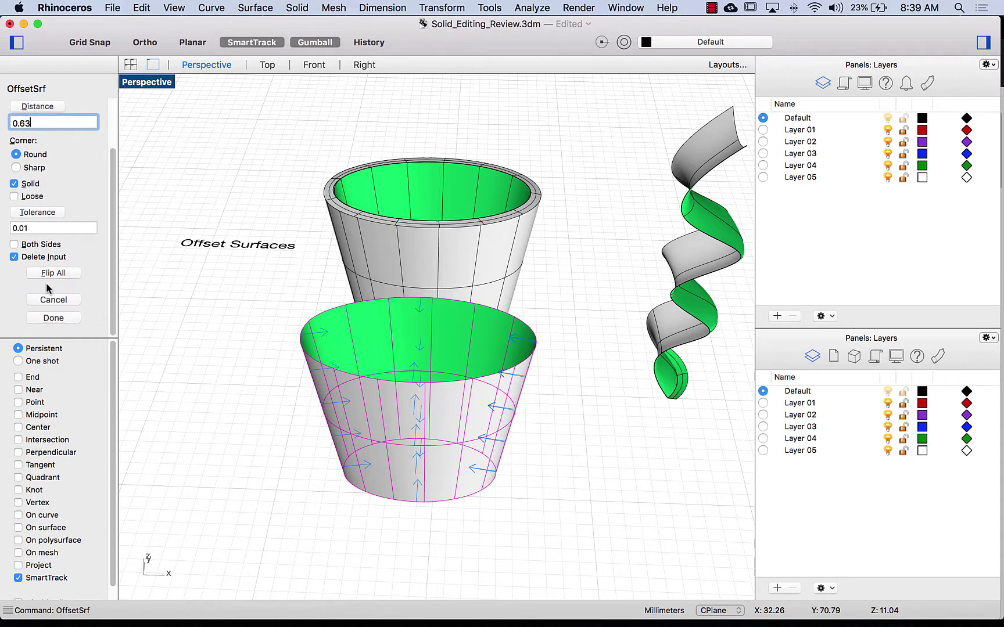
click(57, 320)
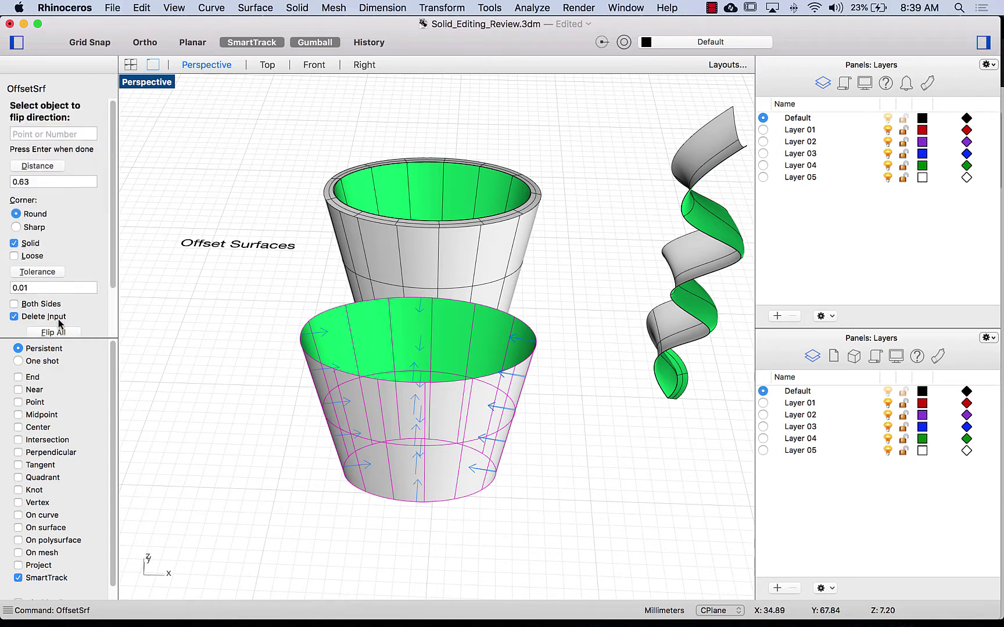
key(Return)
click(57, 319)
click(296, 380)
right_drag(277, 375, 313, 421)
- Delete the small extra surface at the lower end of the spiral
right_drag(488, 360, 526, 341)
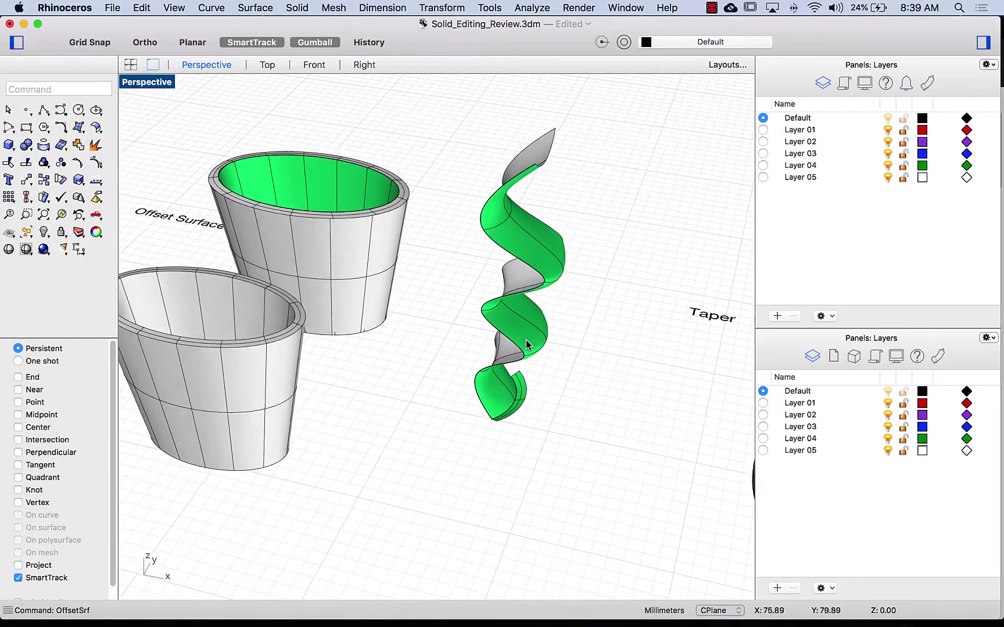
click(526, 388)
key(Delete)
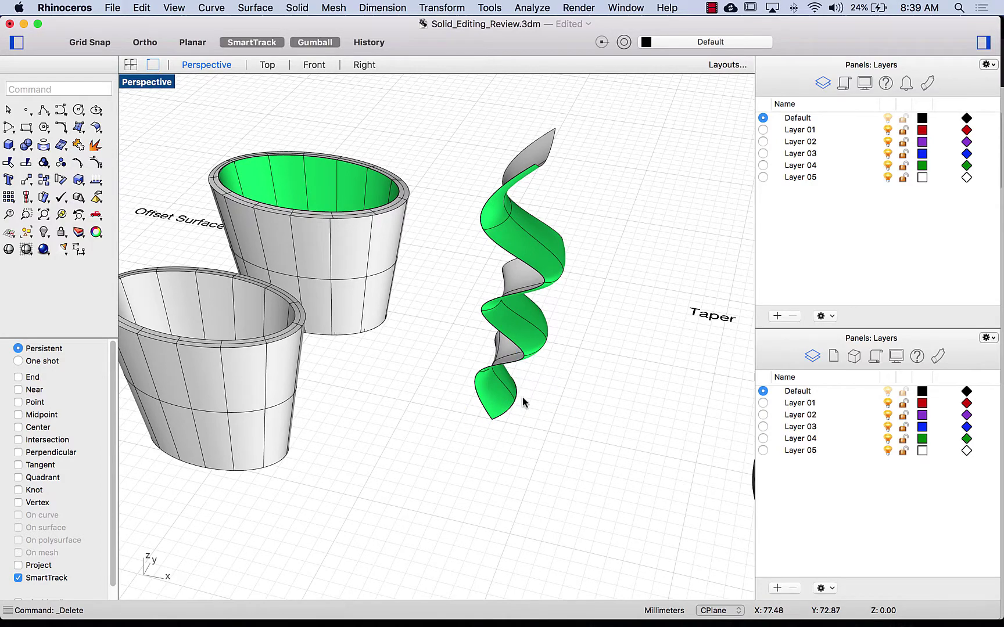
- Turn off the gumball and offset the spiral surface by 0.2 mm as a solid in the flipped direction
right_drag(514, 340, 496, 423)
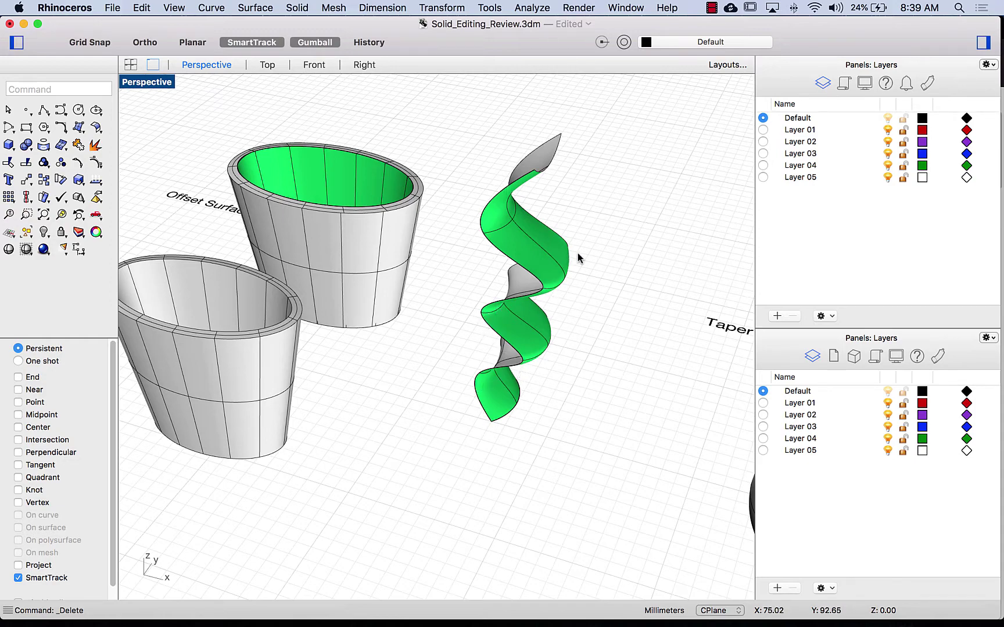
right_drag(579, 253, 580, 244)
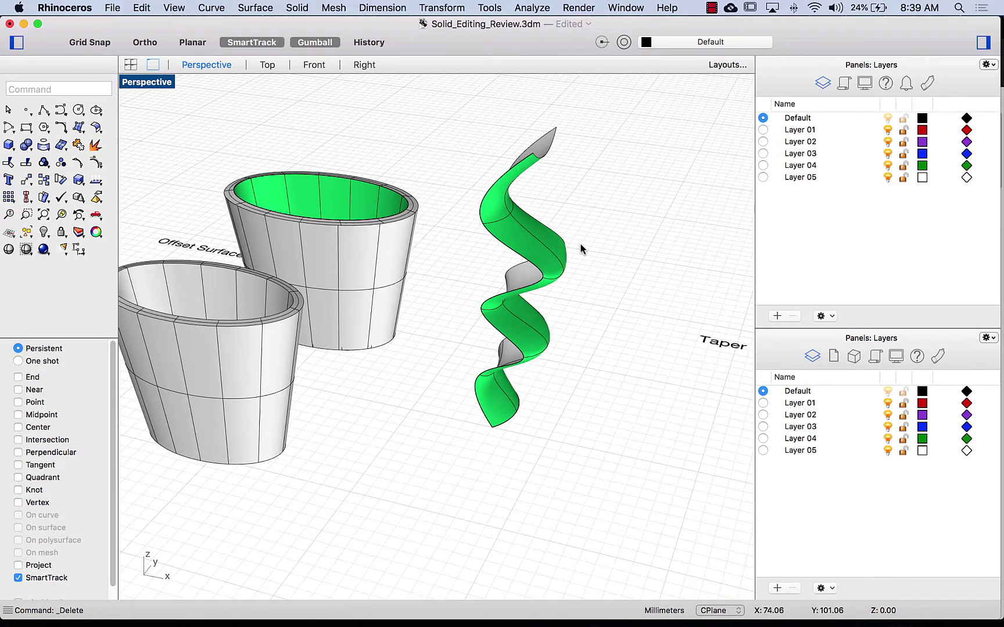
click(510, 191)
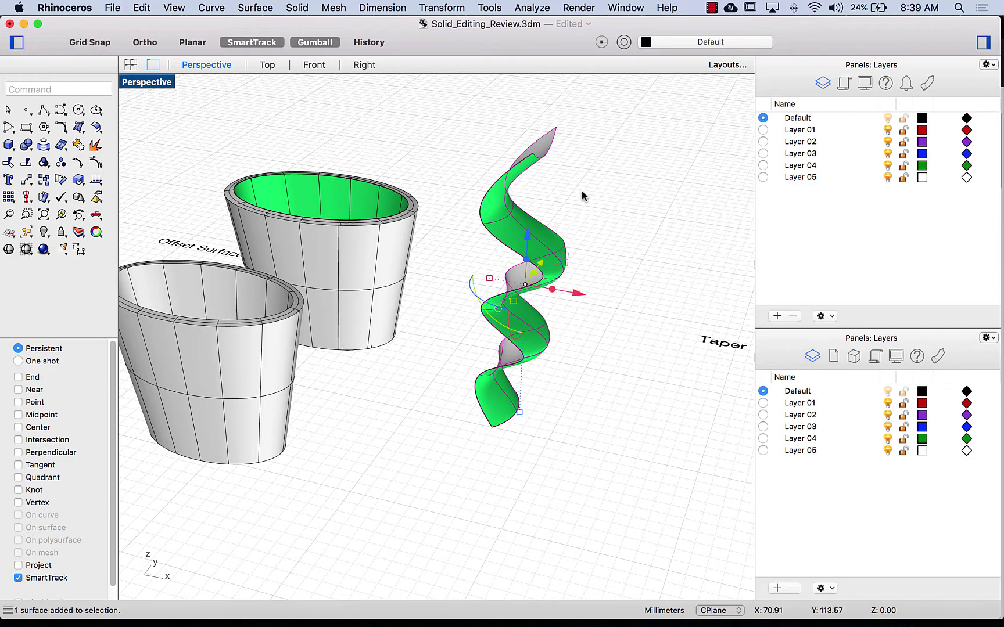
click(315, 42)
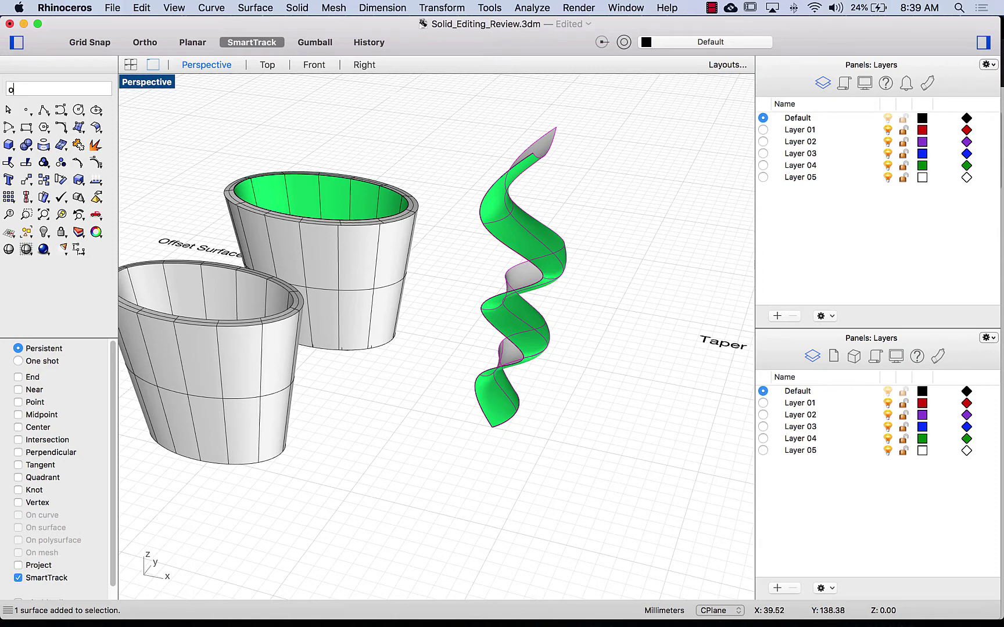
text(ffsetSrf)
key(Return)
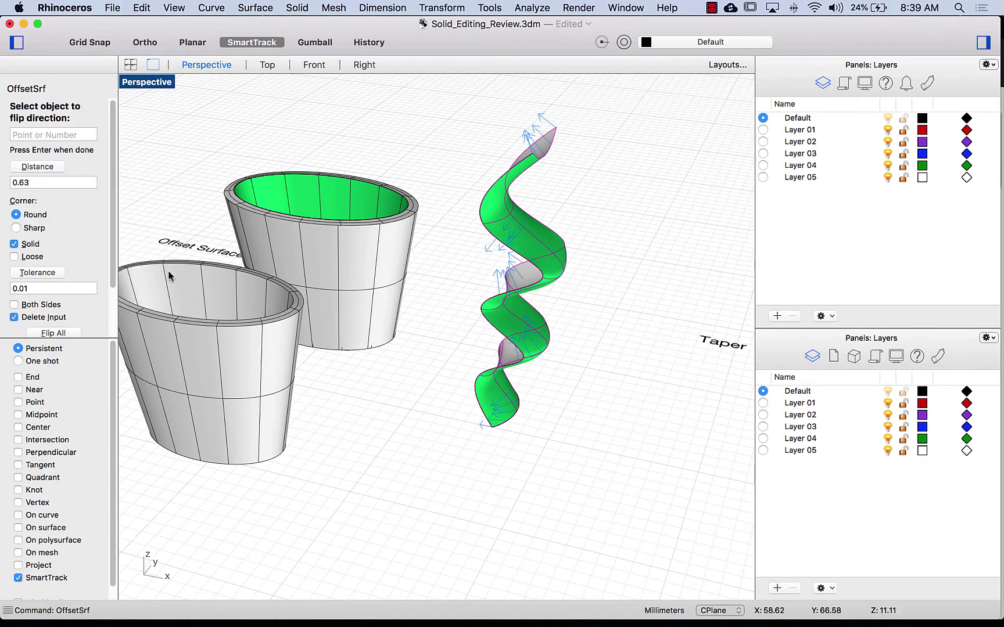
scroll(48, 306, down, 3)
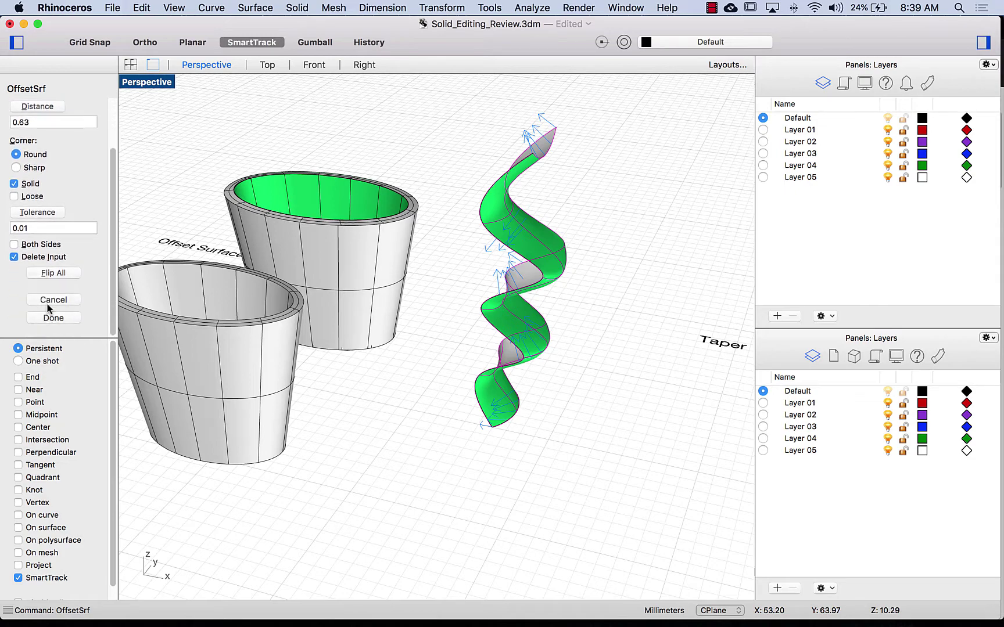
click(55, 276)
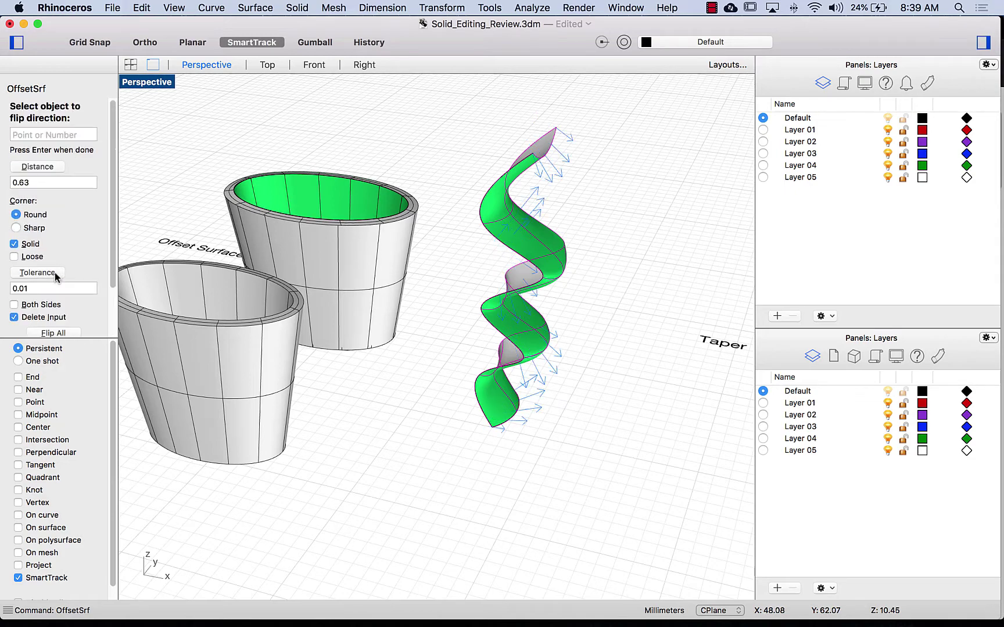
click(31, 183)
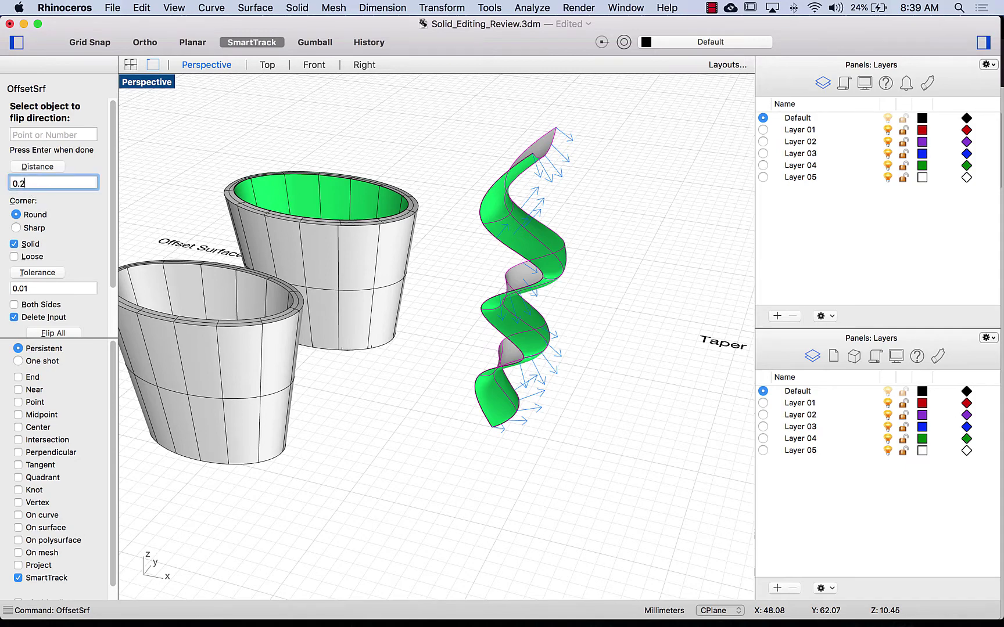
scroll(32, 298, down, 3)
click(61, 319)
scroll(61, 330, down, 3)
click(62, 320)
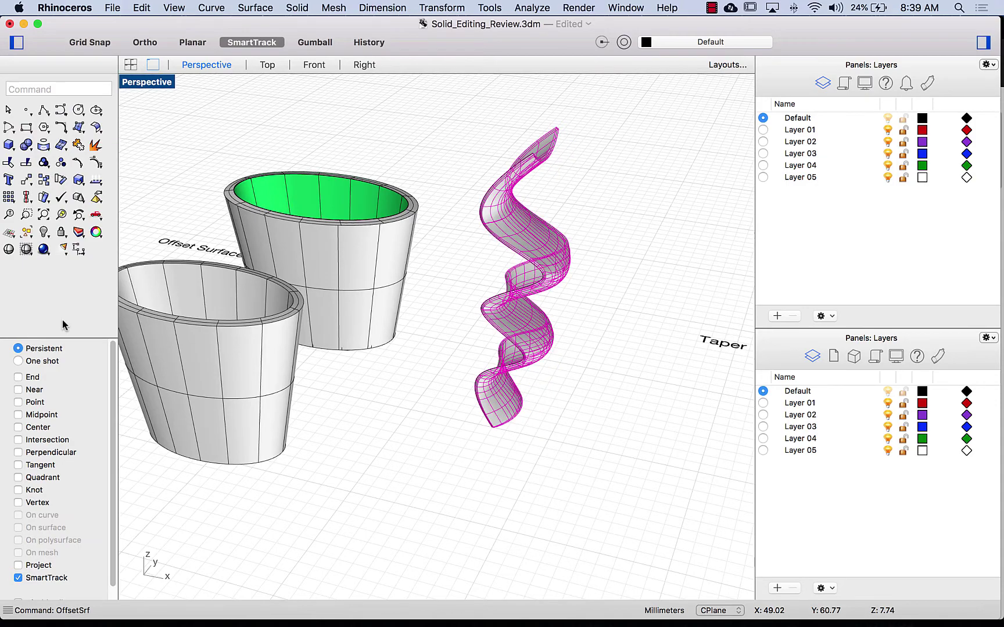
click(450, 453)
- Examine the thickened spiral and the two offset cups from the side and from below
right_drag(499, 365, 549, 352)
click(516, 342)
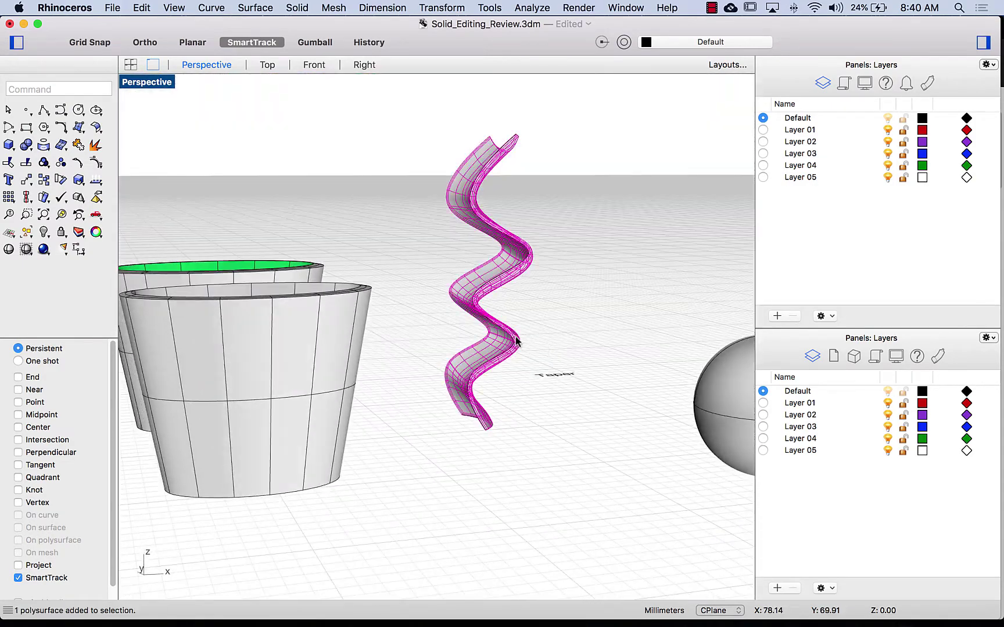
click(305, 369)
right_drag(305, 370, 251, 164)
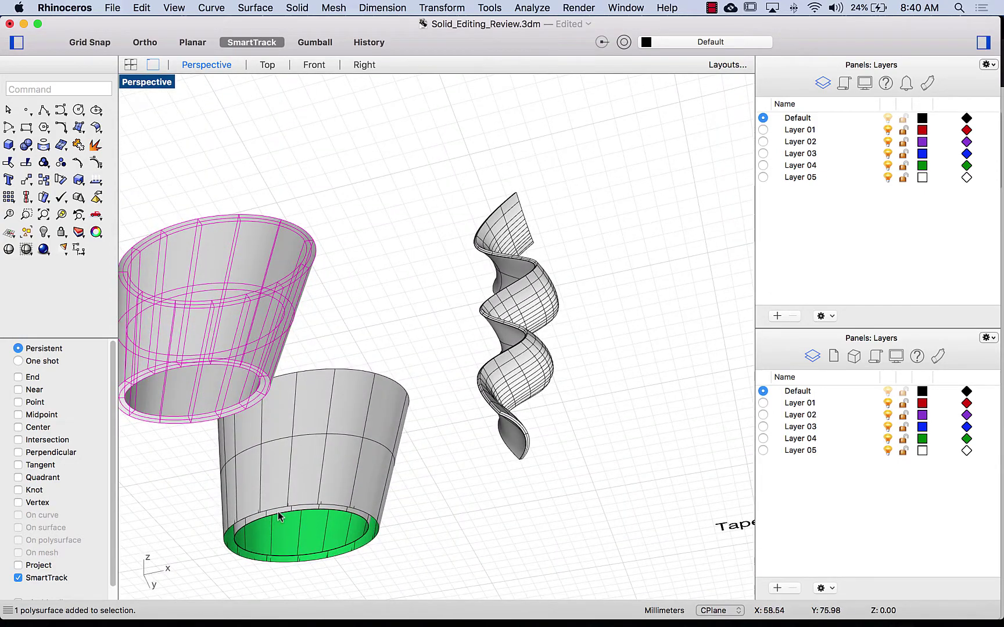
right_drag(275, 517, 291, 603)
mouse_move(335, 332)
right_down()
mouse_move(322, 262)
mouse_move(330, 203)
mouse_move(345, 357)
mouse_move(324, 314)
right_up()
right_drag(234, 157, 349, 317)
scroll(324, 291, down, 3)
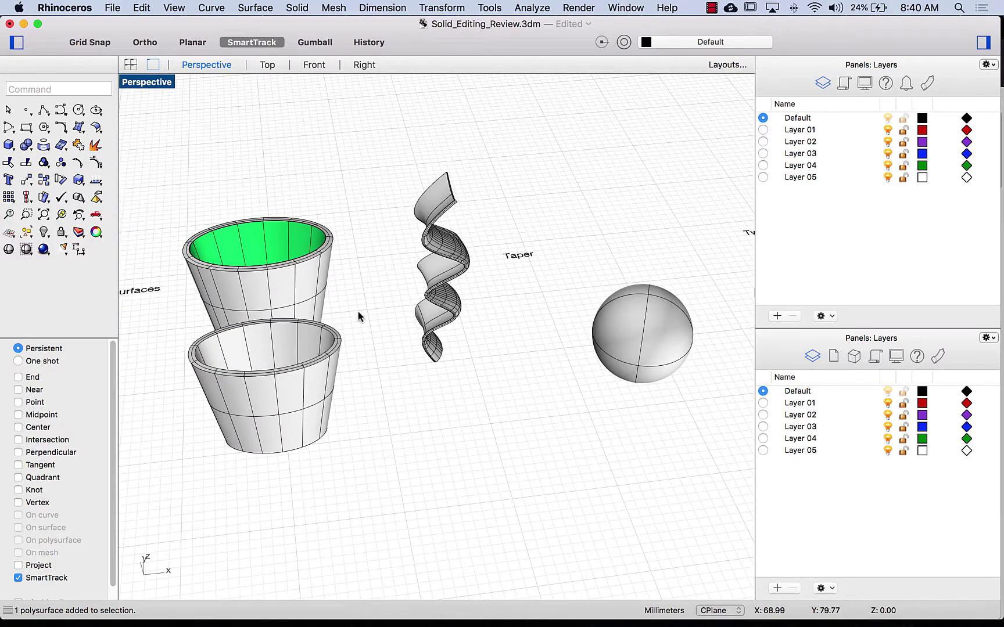
- Start a Taper on the sphere, setting its axis from the bottom to the top quadrant in the Front view with the Quadrant snap enabled
scroll(358, 310, down, 2)
right_drag(359, 311, 340, 338)
shift+right_drag(506, 349, 347, 349)
right_drag(538, 368, 550, 352)
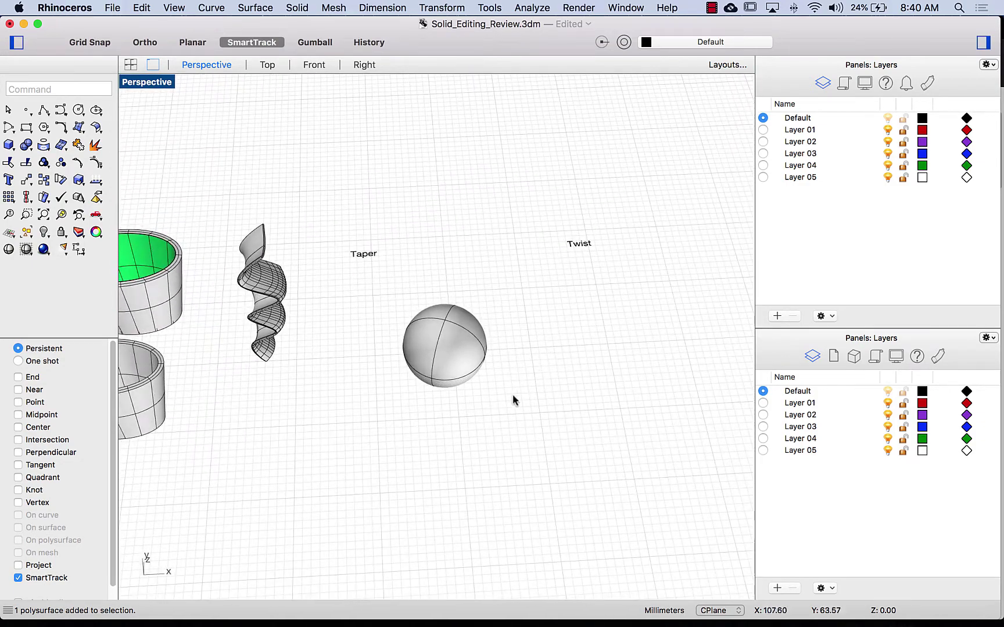
scroll(494, 418, up, 2)
click(453, 379)
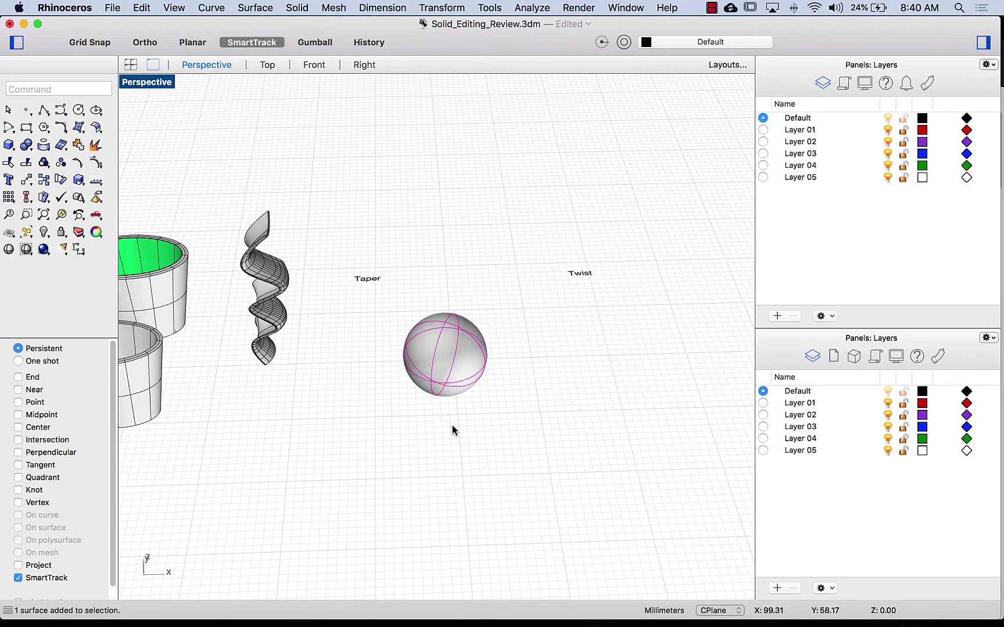
text(taper)
key(Return)
click(44, 197)
click(50, 291)
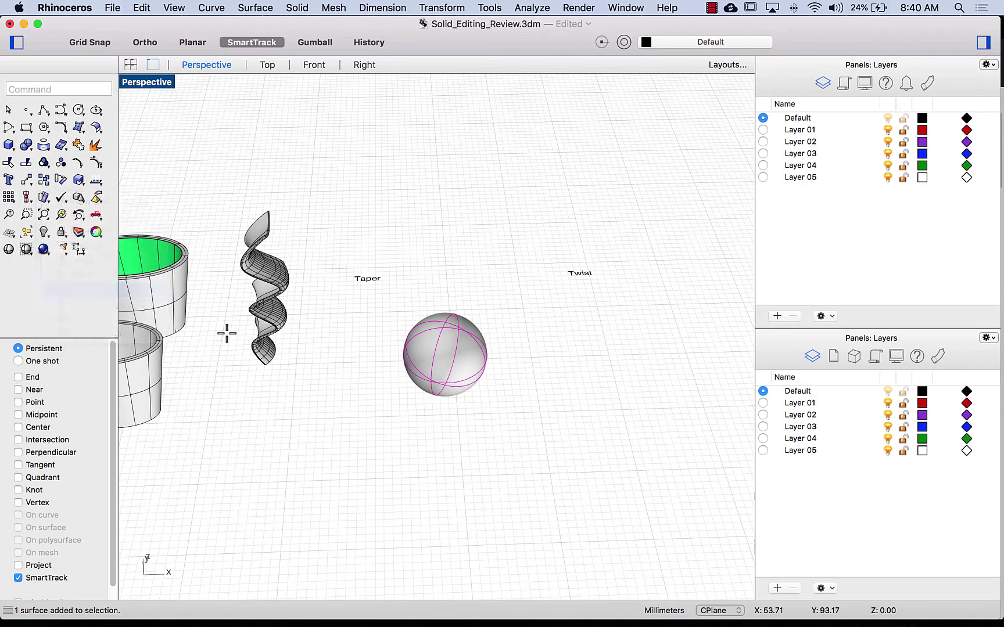
click(319, 64)
right_drag(237, 276, 690, 256)
right_drag(256, 308, 411, 299)
right_drag(646, 254, 387, 295)
scroll(359, 313, up, 12)
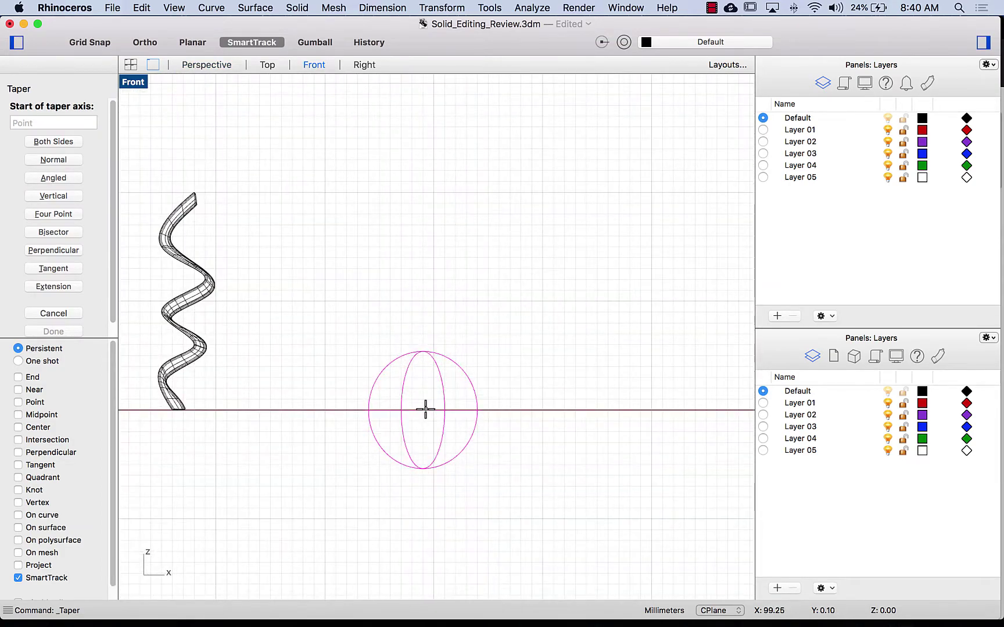
click(52, 481)
click(423, 468)
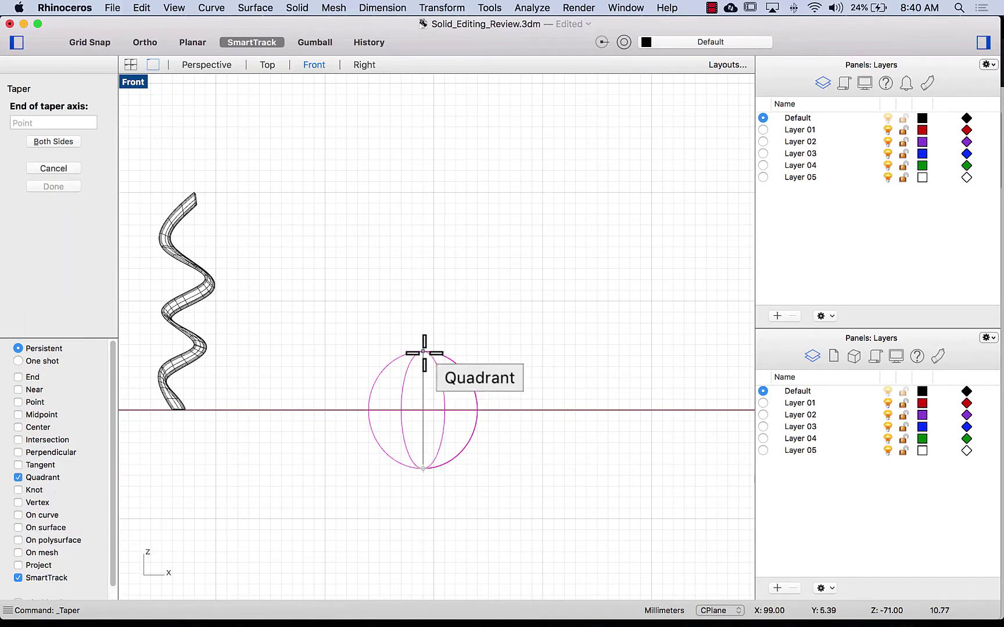
click(424, 352)
- Set the taper's start and end distances so the sphere becomes an egg shape that narrows toward the top
click(518, 352)
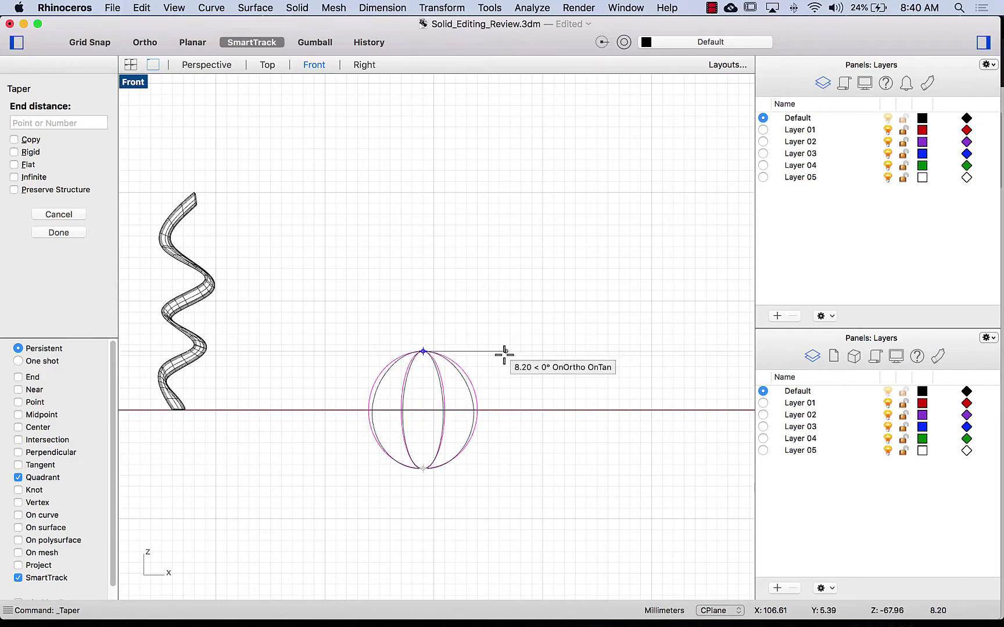
click(204, 64)
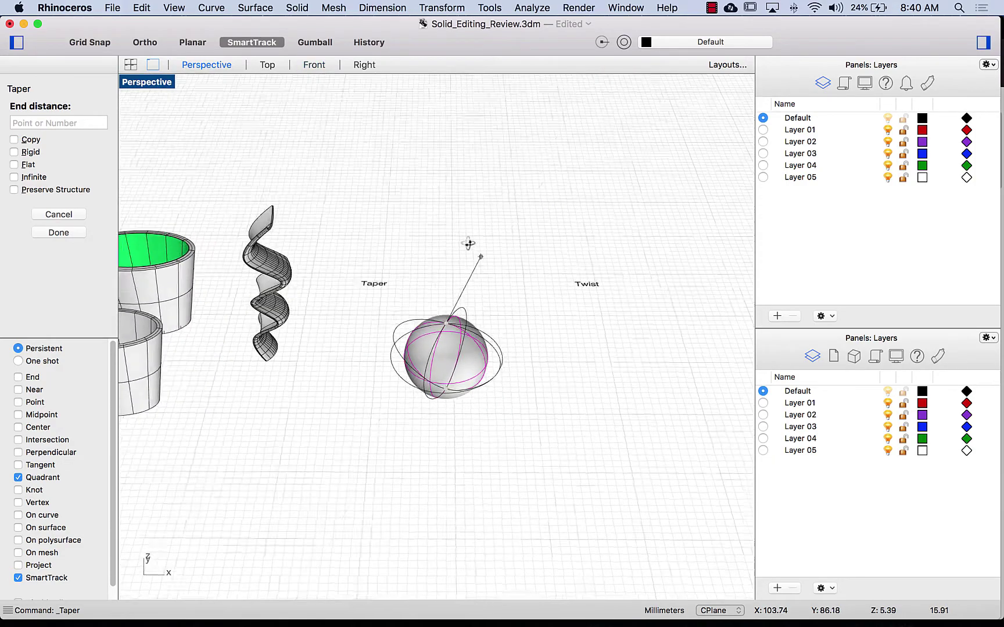
right_drag(464, 235, 436, 200)
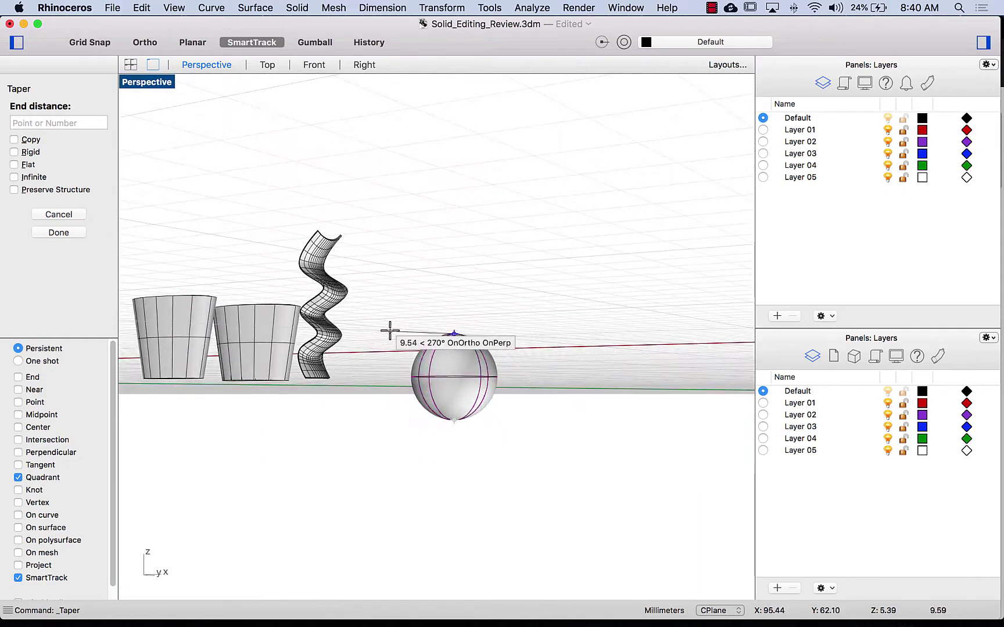
click(424, 334)
click(424, 334)
- Draw a tall rectangular box with its base in front of the Twist label
right_drag(424, 335, 366, 396)
right_drag(437, 353, 163, 175)
click(15, 146)
click(500, 352)
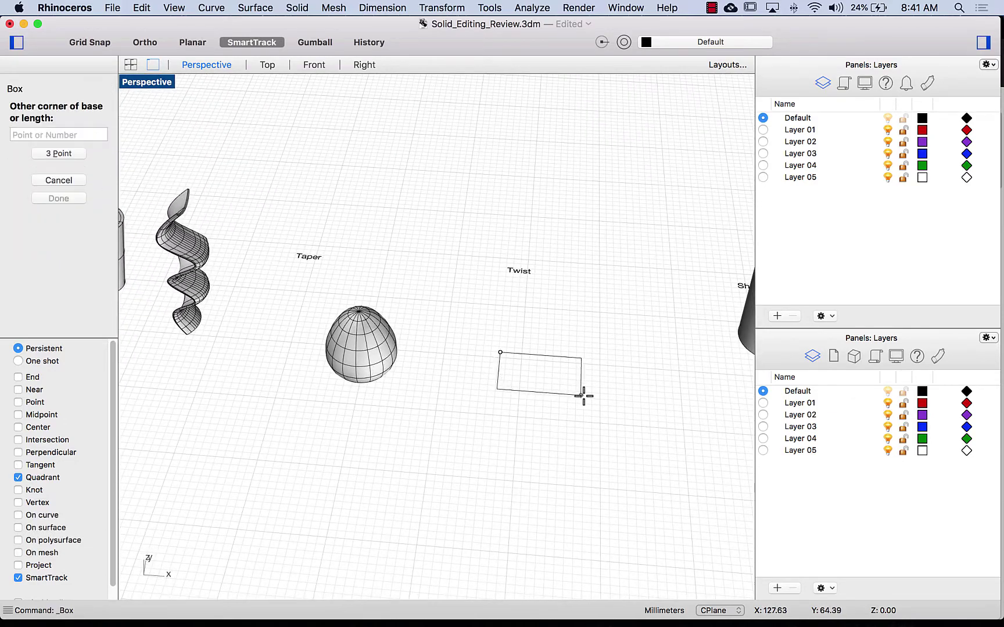
click(566, 403)
click(545, 197)
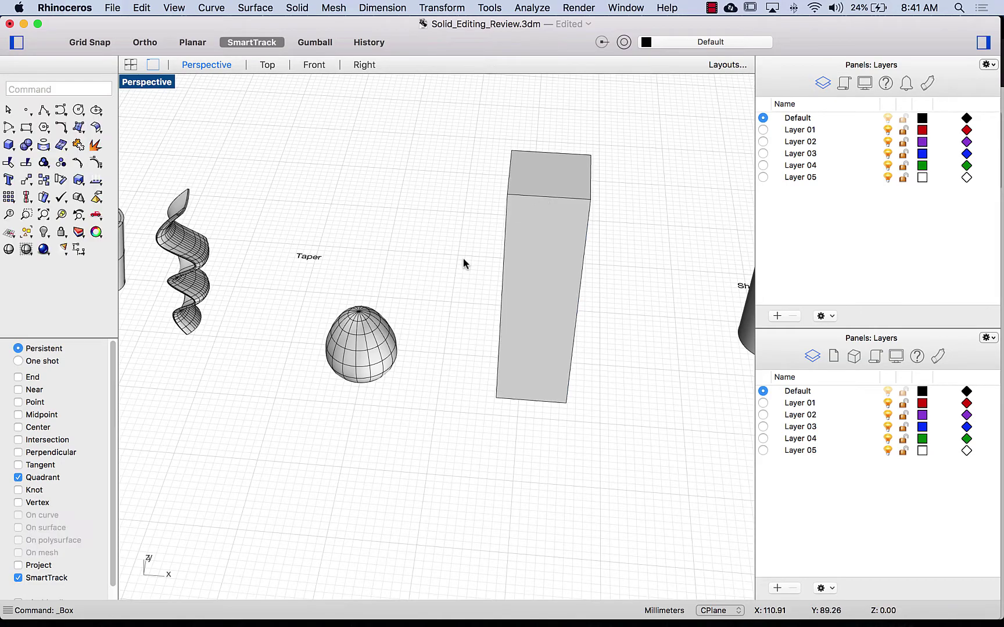
- Start a Twist on the tall box, with its axis from the front bottom edge's midpoint to the front top edge's midpoint
mouse_move(462, 260)
right_down()
mouse_move(558, 294)
mouse_move(497, 278)
mouse_move(529, 269)
mouse_move(529, 319)
right_up()
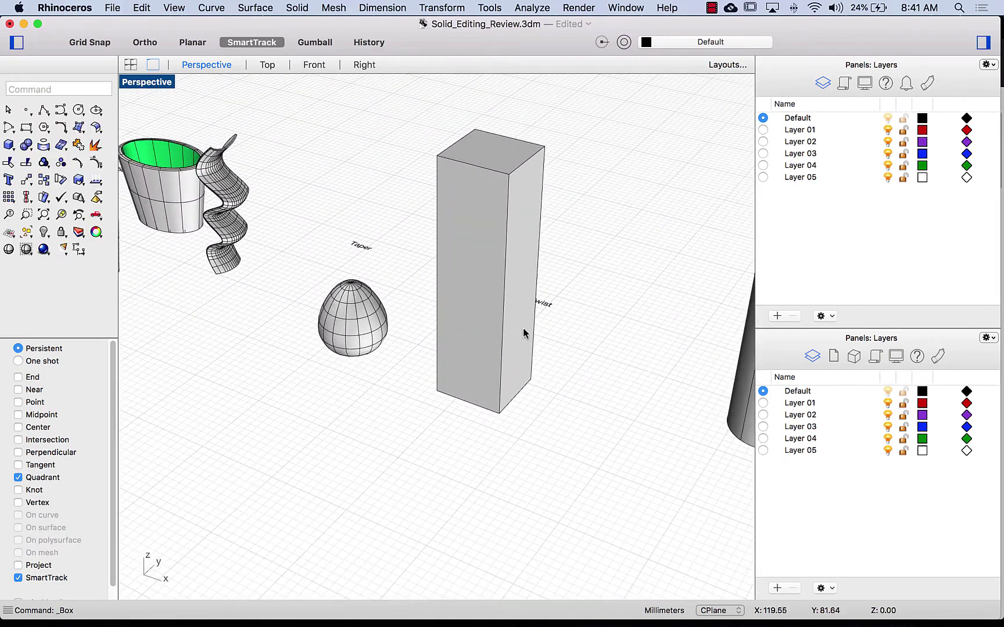
click(520, 335)
text(Twist)
key(Return)
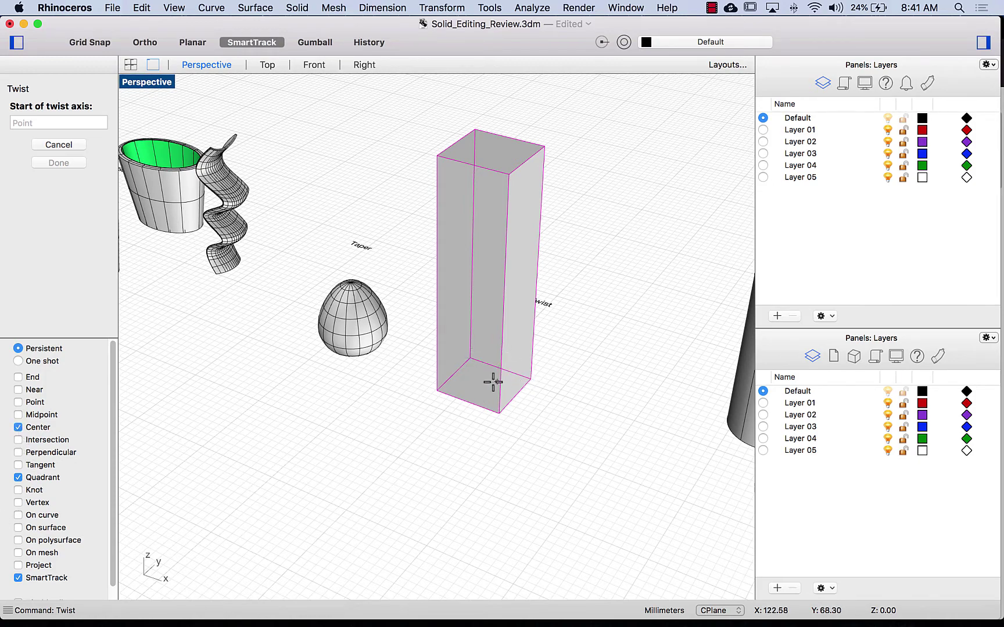
right_drag(285, 426, 433, 369)
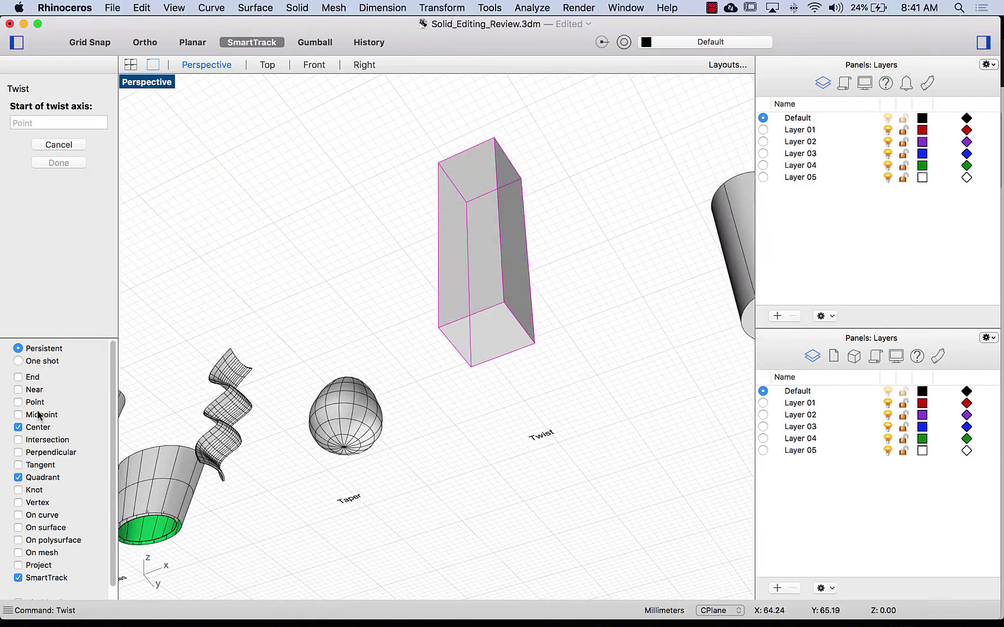
right_drag(500, 417, 481, 407)
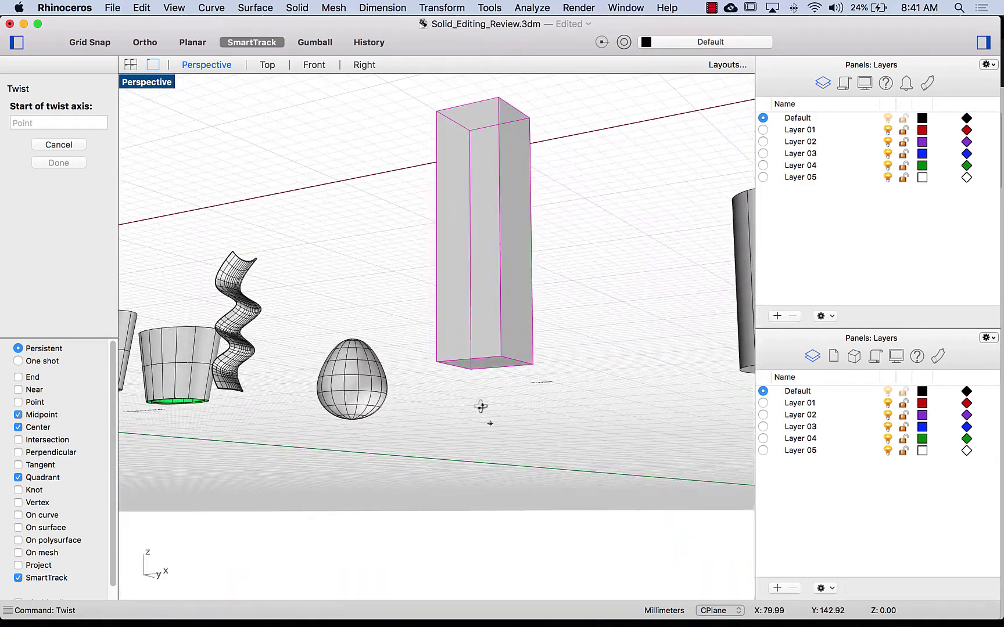
click(467, 360)
right_drag(467, 360, 481, 377)
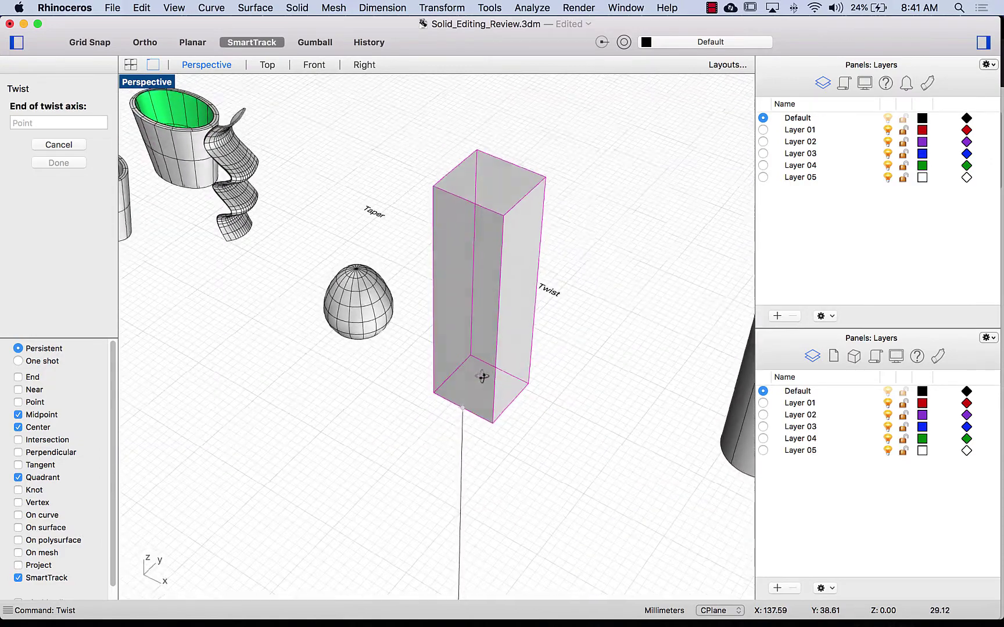
click(467, 206)
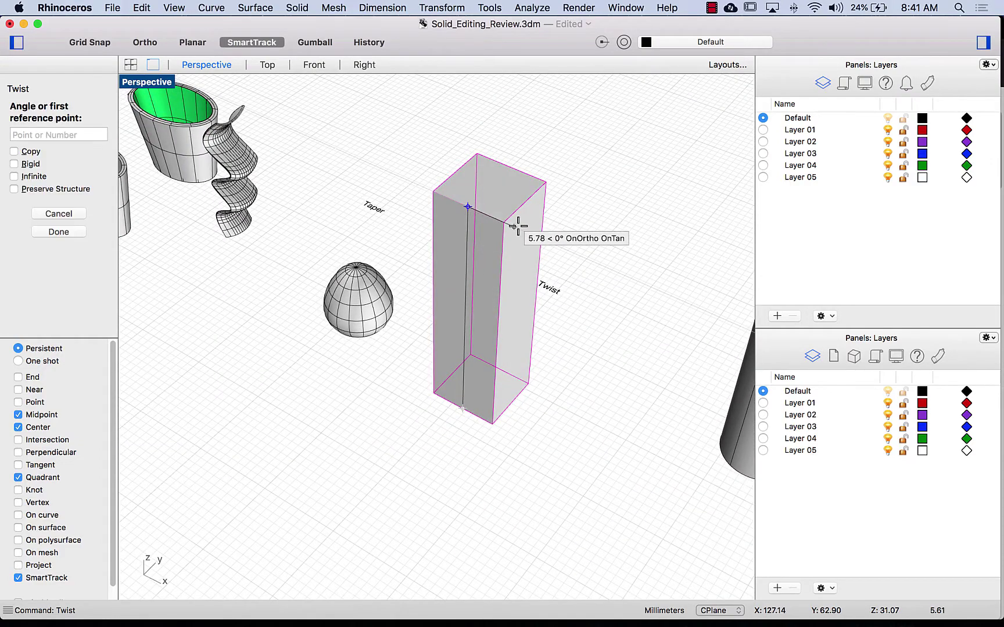
- Twist the box by about one full turn around the axis, placing the second reference point in the Top view
click(568, 253)
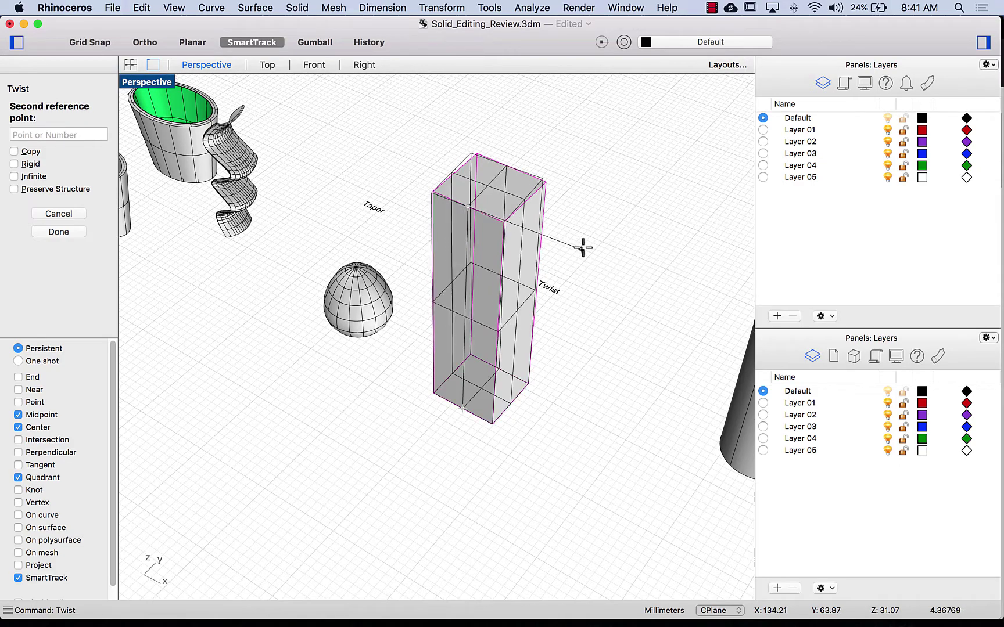
click(268, 65)
scroll(375, 395, left, 10)
right_drag(376, 395, 645, 392)
right_drag(355, 390, 598, 388)
right_drag(235, 387, 645, 369)
right_drag(359, 361, 695, 354)
scroll(408, 408, left, 5)
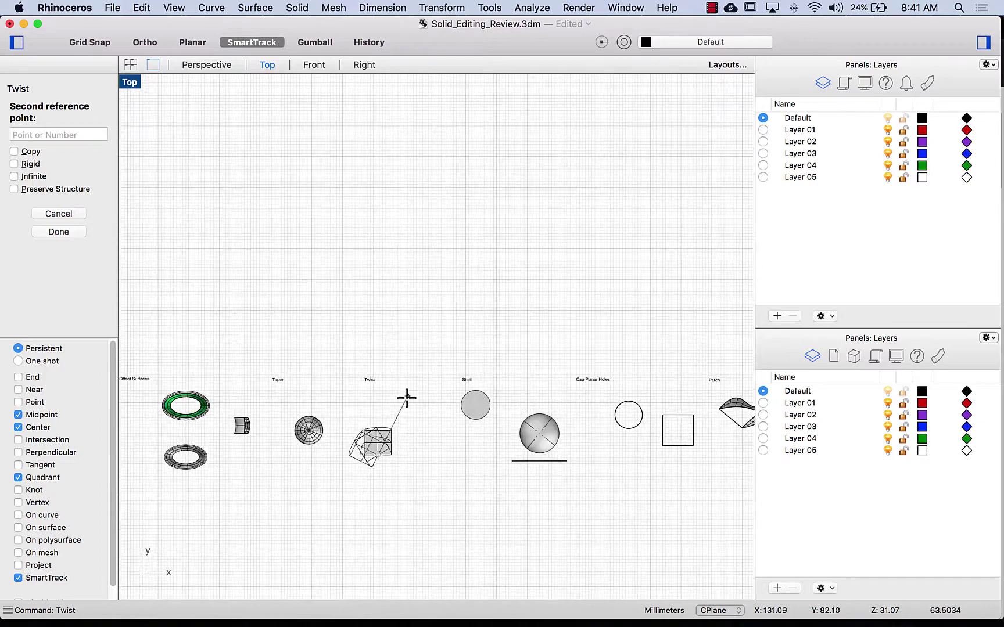
scroll(401, 430, up, 5)
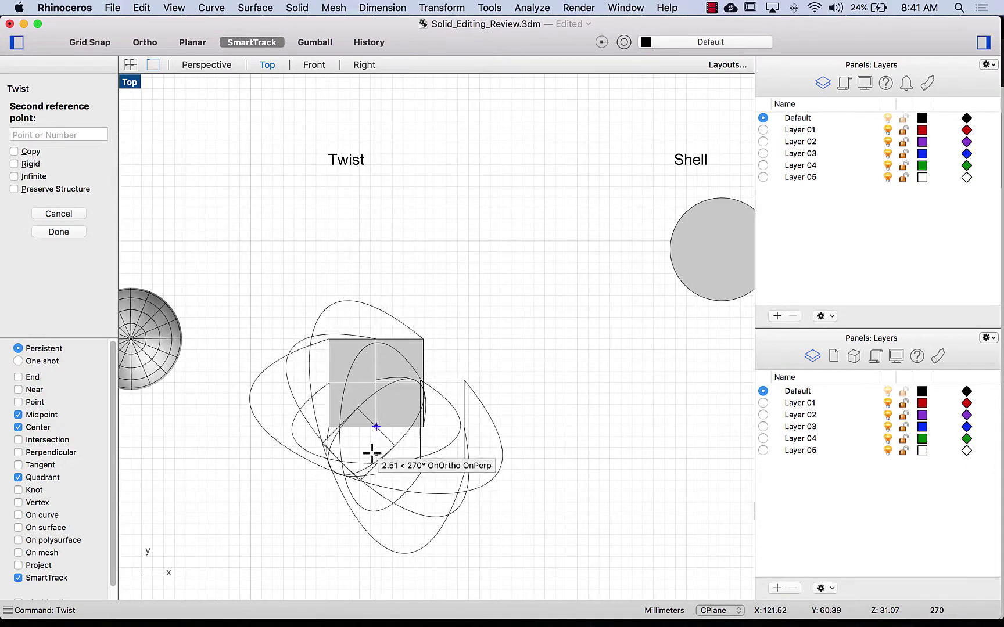
click(411, 431)
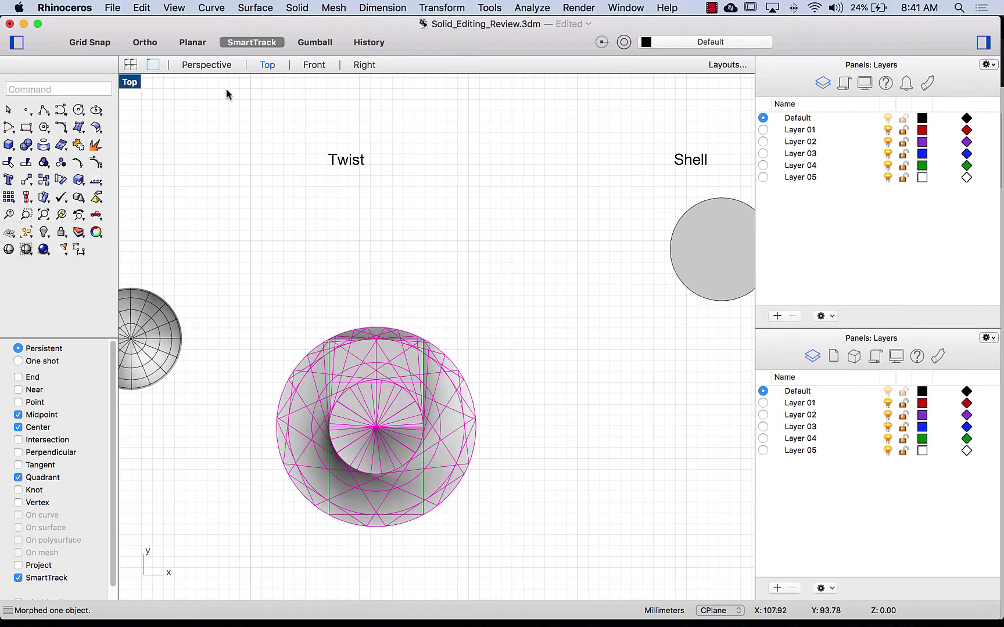
- Shell the cylinder with a thickness of 0.75, removing its top face
click(206, 65)
right_click(363, 391)
click(307, 376)
right_drag(306, 375, 483, 364)
click(483, 363)
right_drag(414, 380, 477, 314)
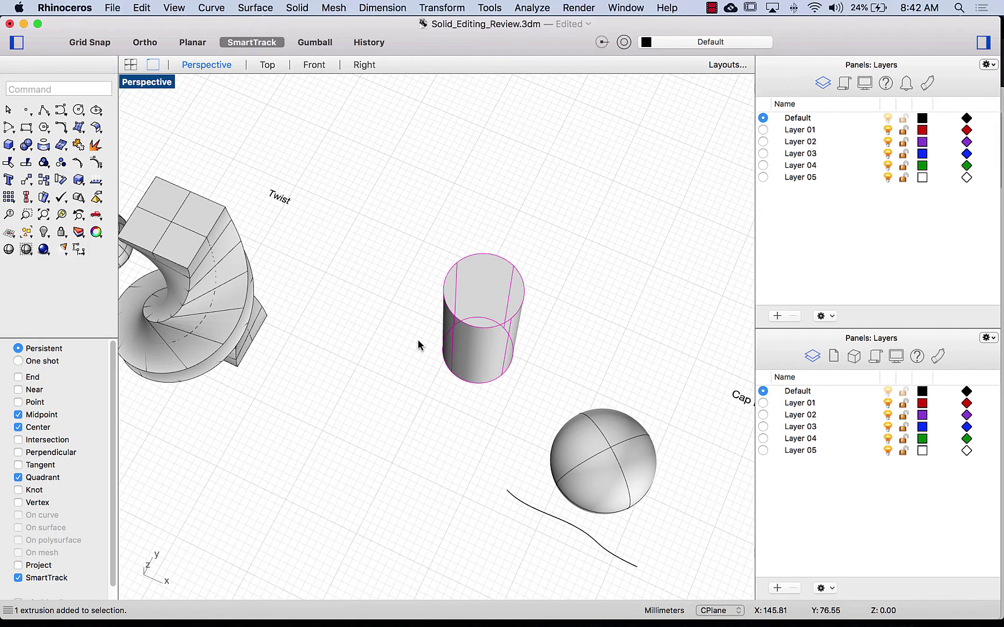
right_drag(418, 340, 431, 326)
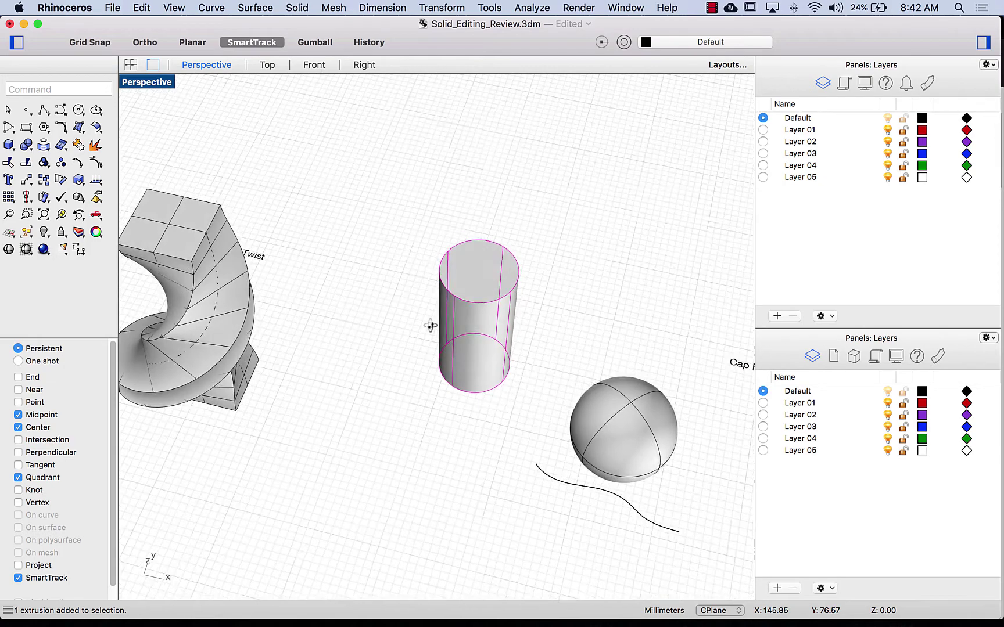
text(l)
key(Return)
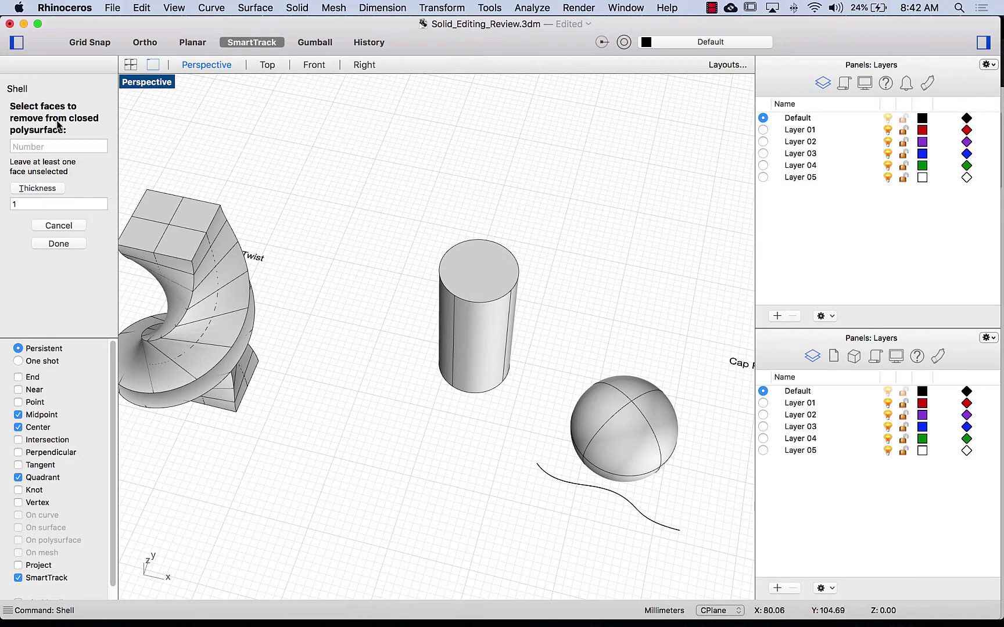
click(470, 270)
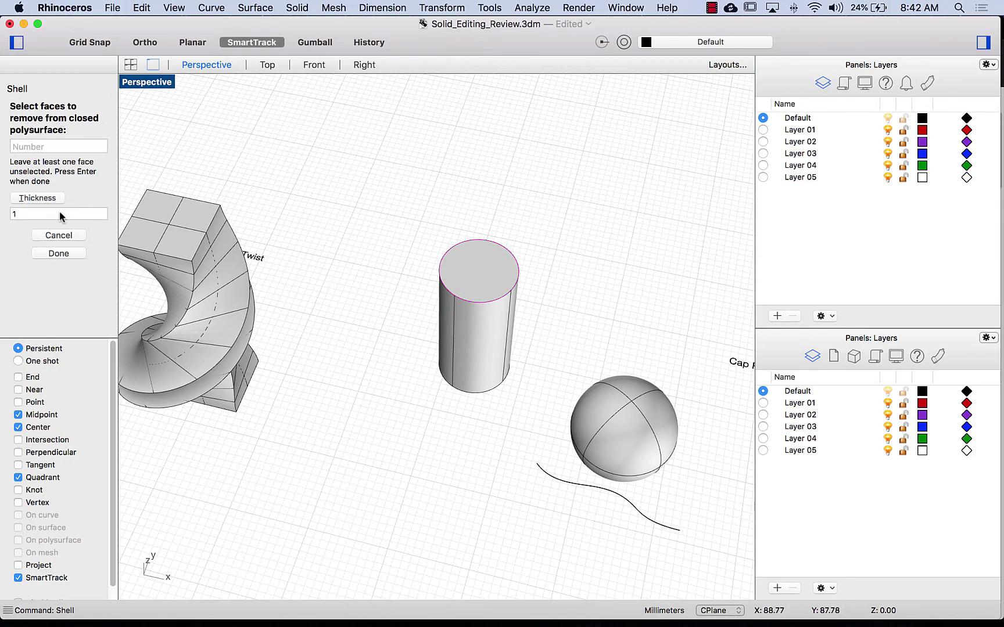
double_click(22, 214)
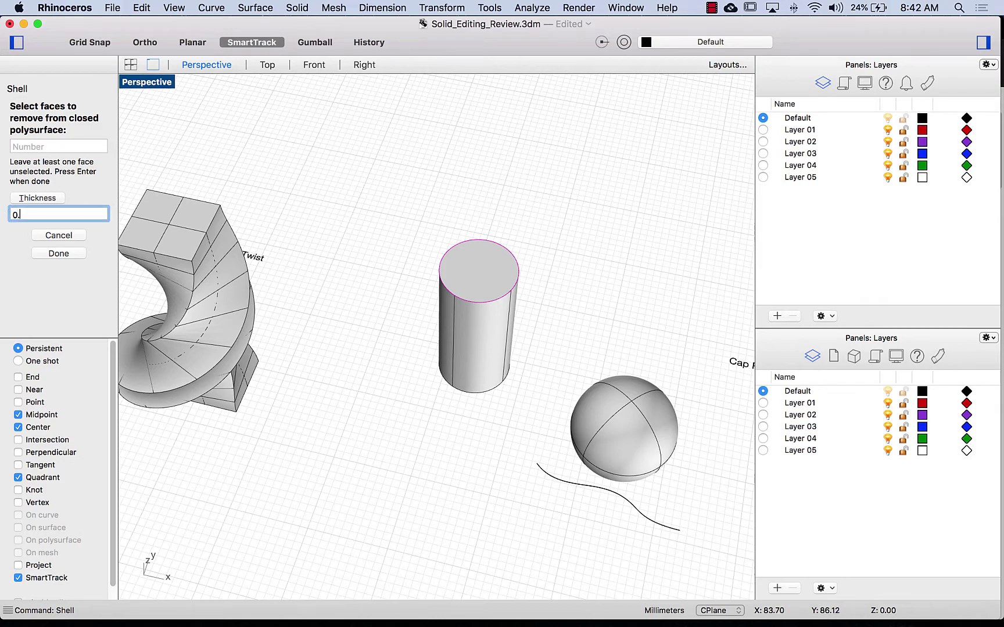
key(Return)
click(52, 256)
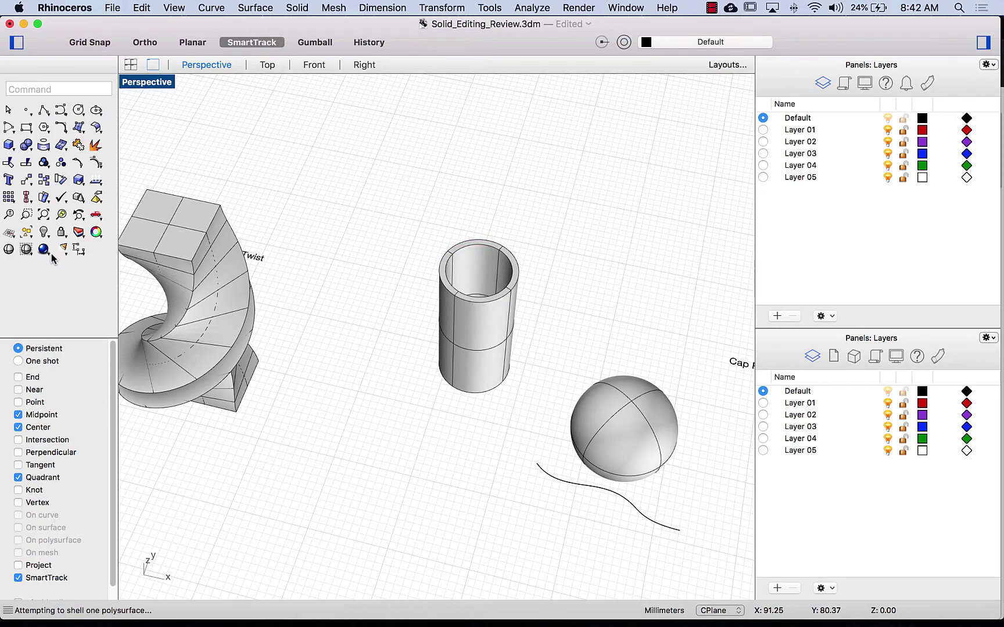
- Undo the cylinder's shell and shell it again at 0.75 thickness with both the top and bottom faces removed
right_drag(394, 249, 489, 552)
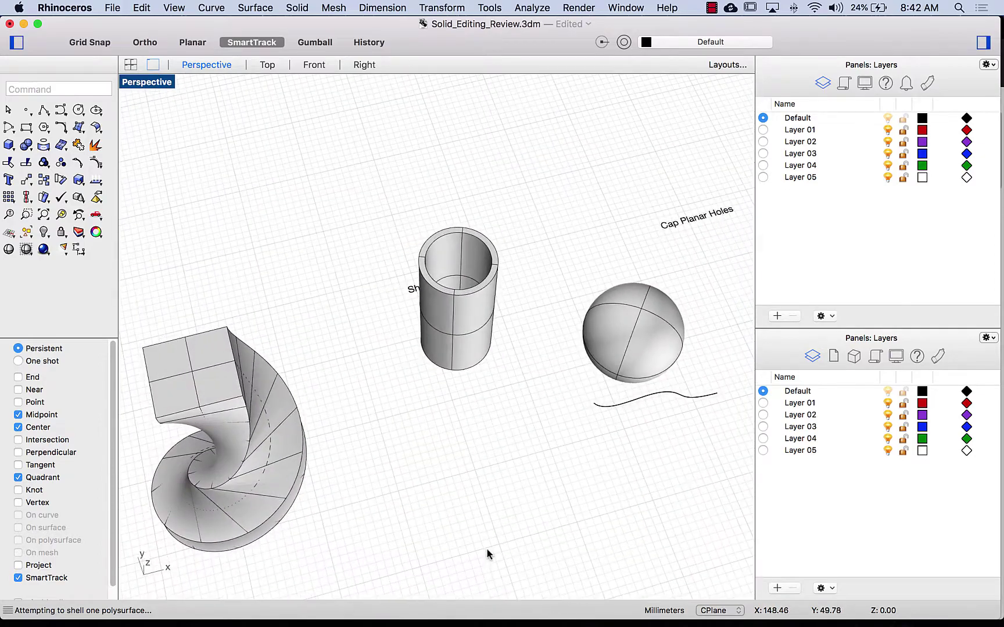
key(super+z)
key(Return)
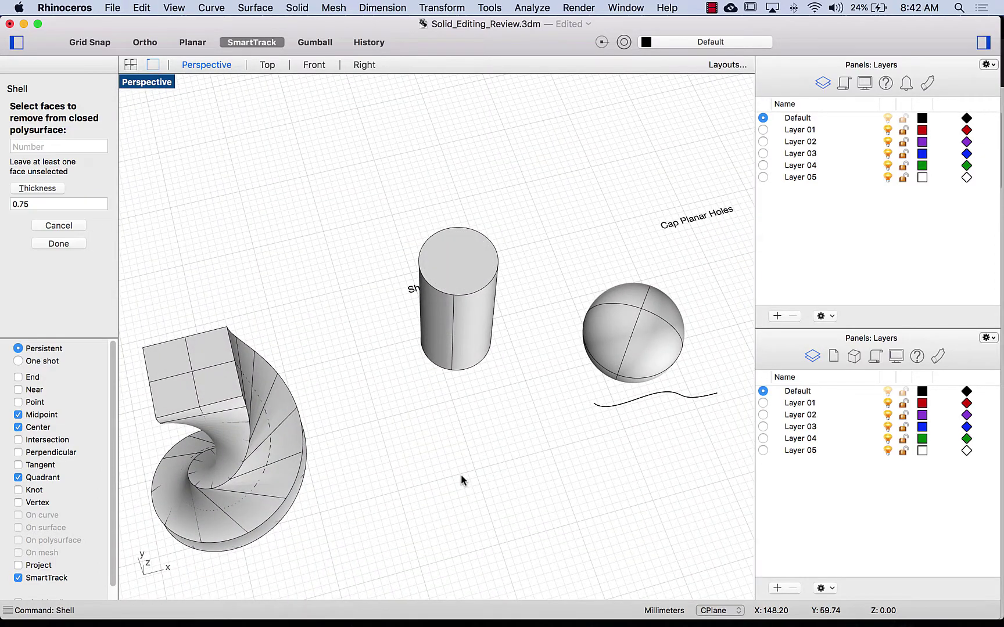
click(480, 266)
right_drag(480, 267, 456, 375)
right_drag(514, 399, 513, 411)
click(505, 407)
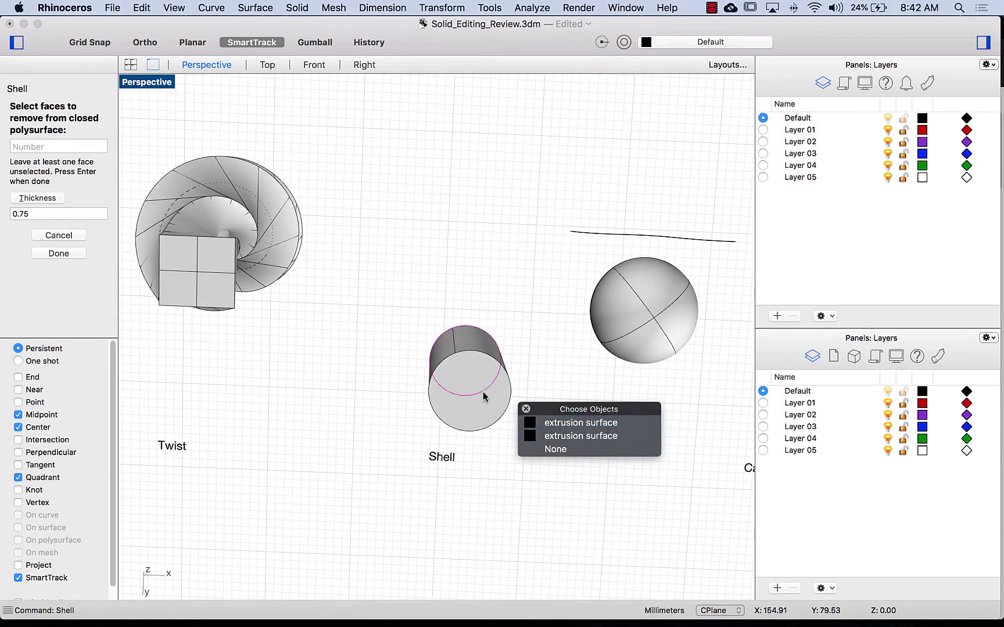
click(547, 331)
scroll(510, 377, up, 9)
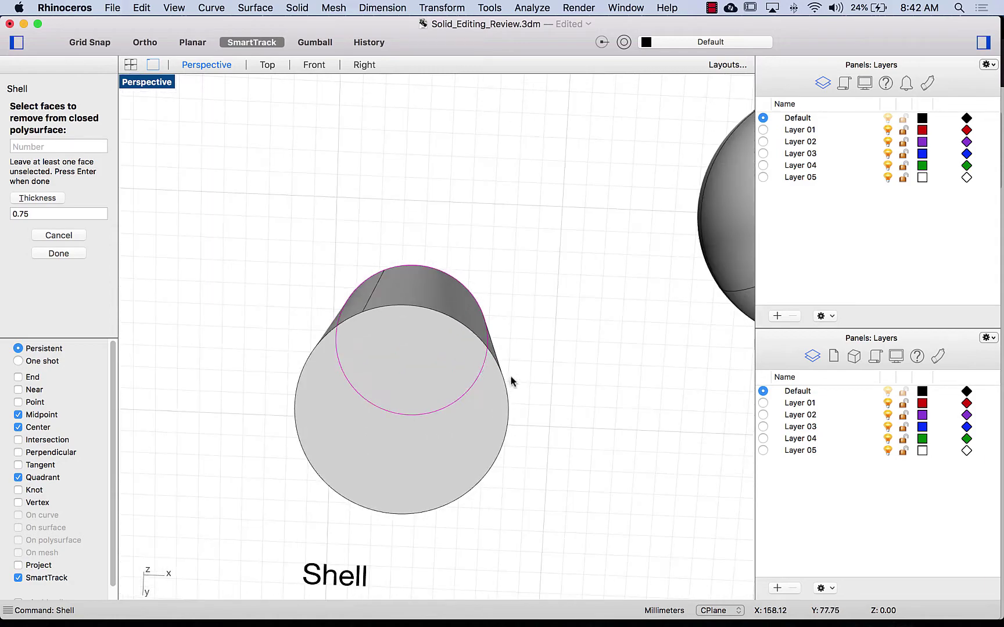
right_drag(515, 422, 499, 465)
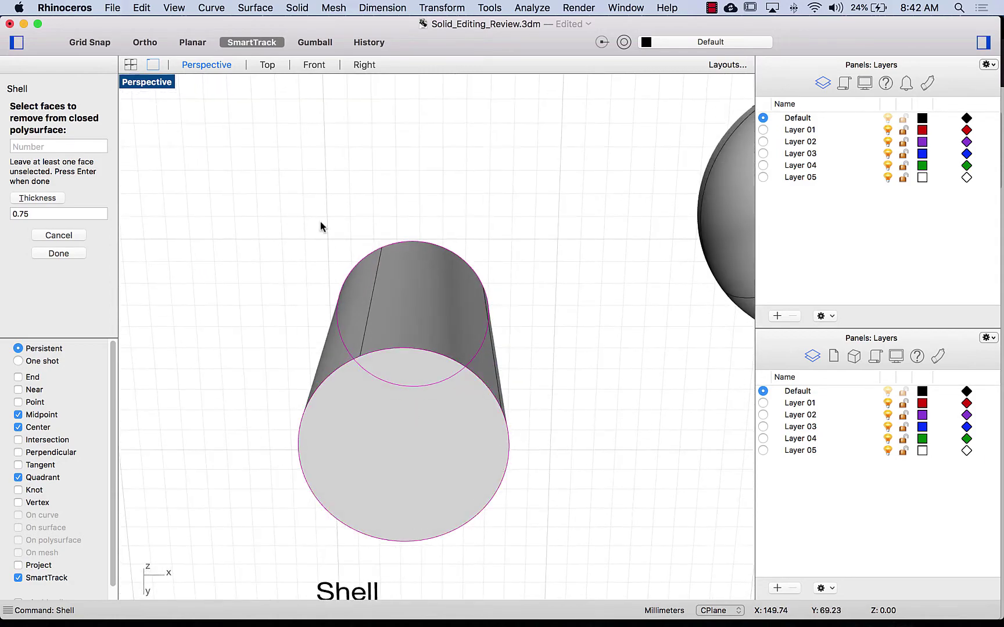
right_drag(320, 223, 298, 349)
click(65, 254)
- Draw a large rectangular box on the ground plane in front of the shelled cylinder
scroll(297, 386, down, 5)
click(8, 145)
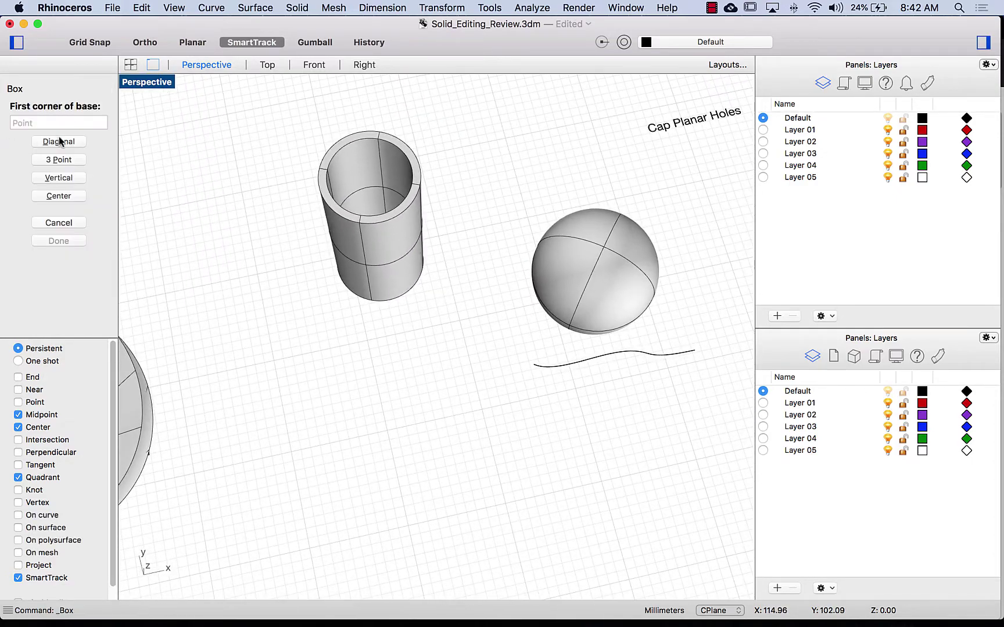
click(256, 398)
click(501, 482)
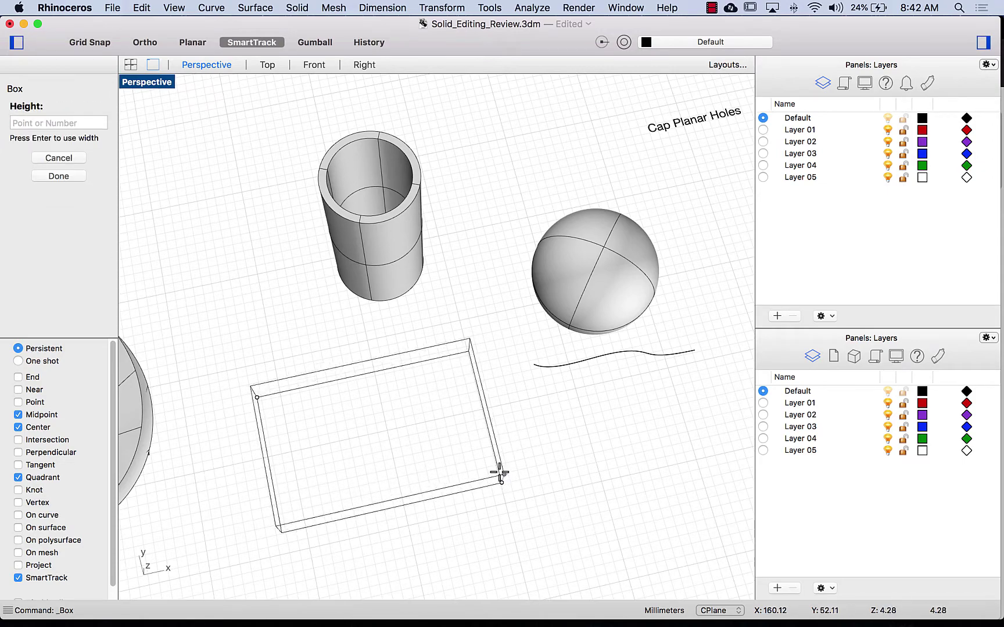
click(483, 451)
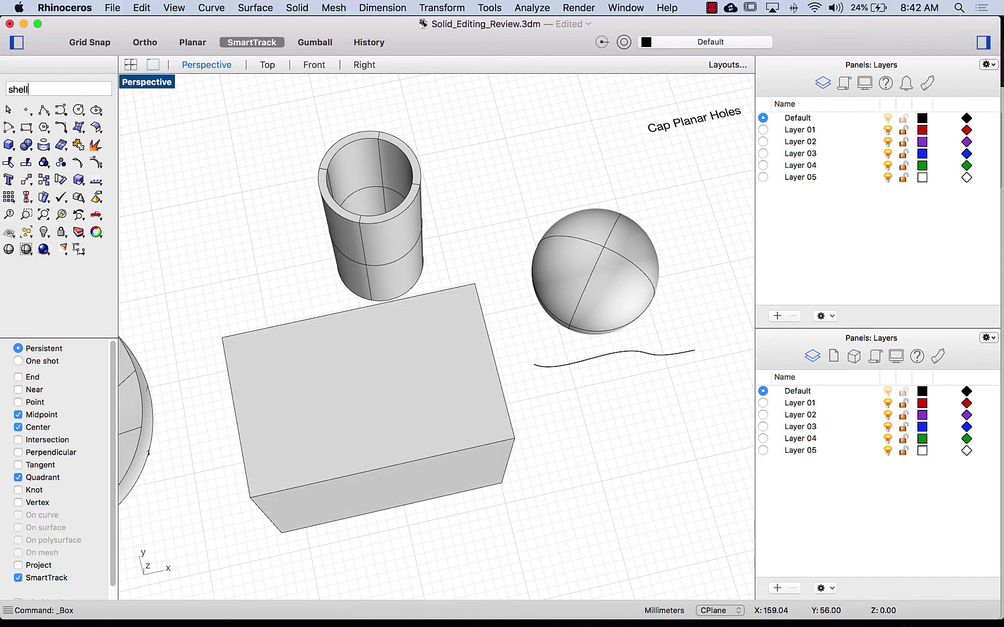
- Shell the large box with a thickness of 0.25, removing its front vertical face
key(Return)
right_drag(459, 450, 383, 436)
click(347, 386)
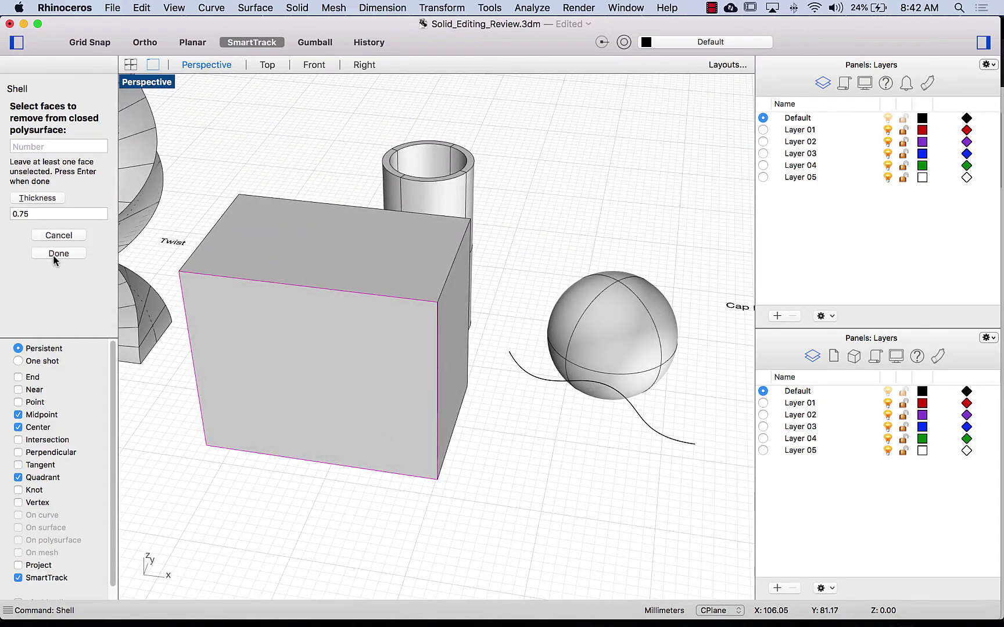
click(39, 217)
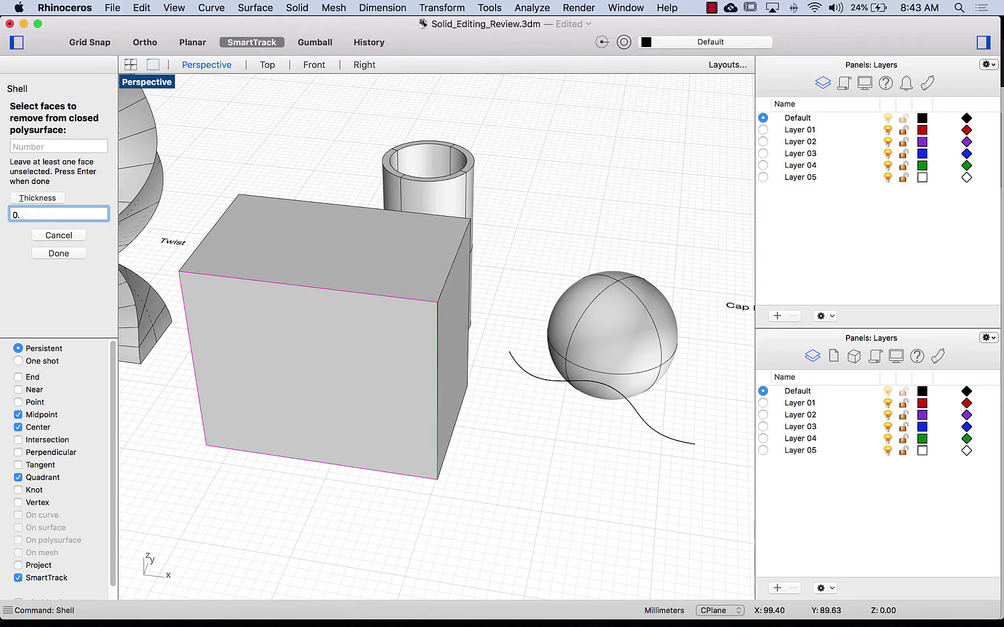
click(73, 256)
click(59, 253)
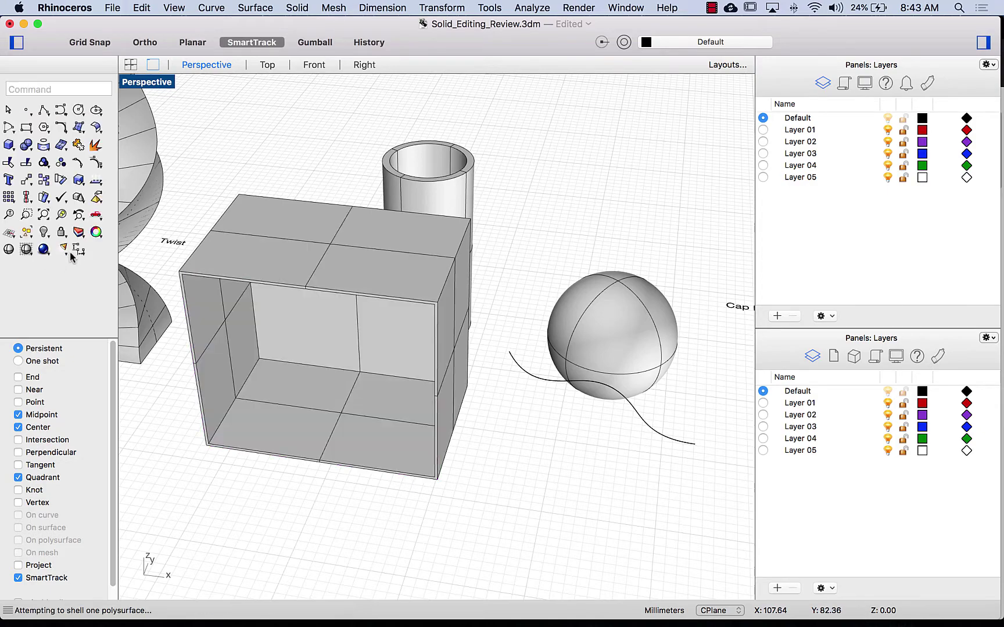
right_drag(316, 371, 316, 343)
scroll(316, 344, up, 10)
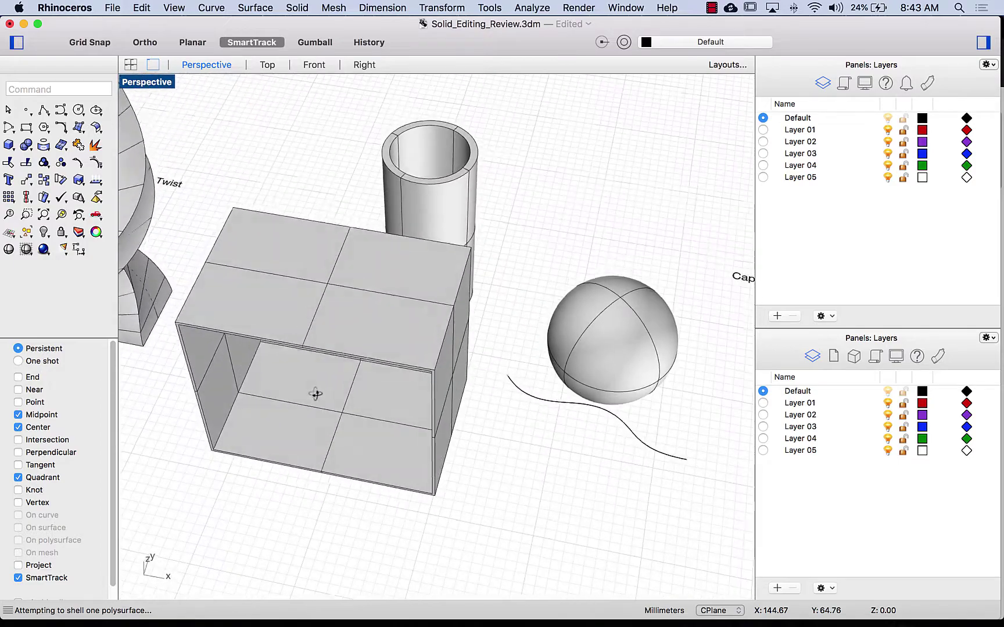
- Extrude the wavy curve beside the sphere into a surface that passes completely through the sphere
shift+right_drag(402, 417, 277, 411)
right_drag(455, 481, 470, 516)
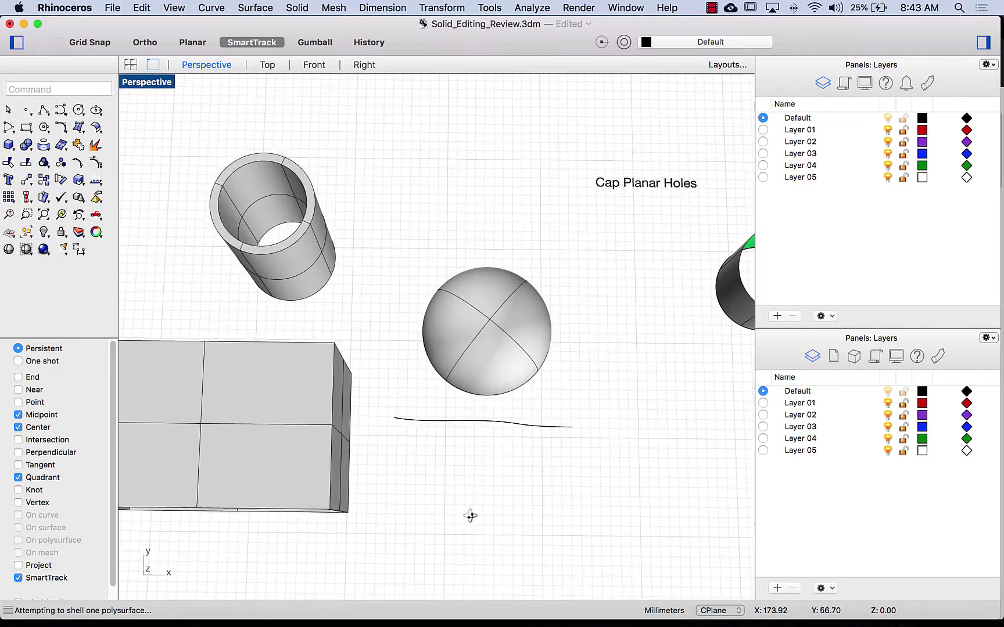
scroll(468, 493, down, 10)
click(421, 414)
scroll(424, 476, down, 5)
scroll(428, 530, down, 5)
click(494, 401)
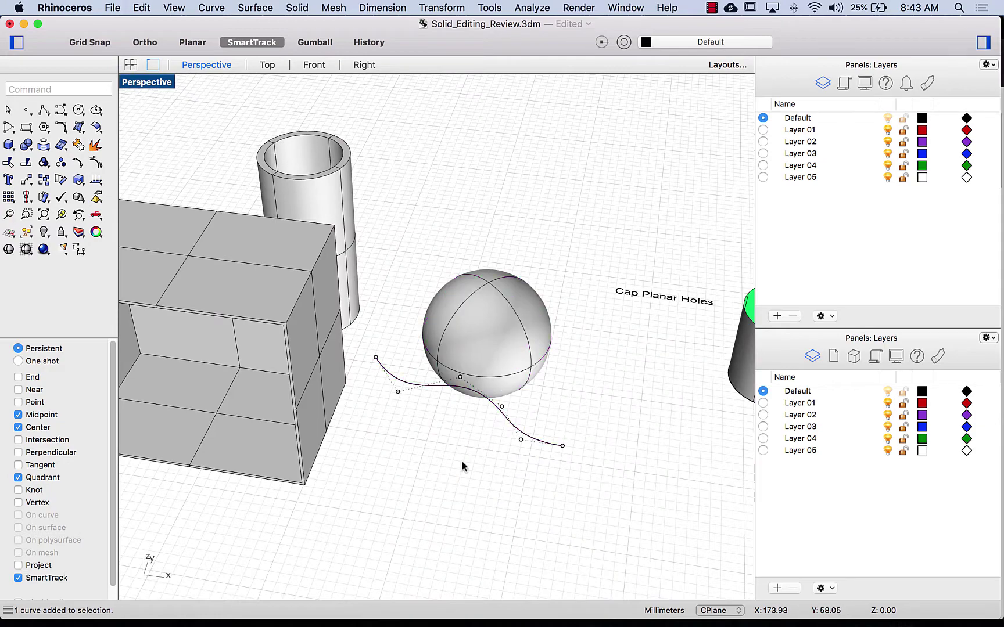
scroll(459, 465, left, 5)
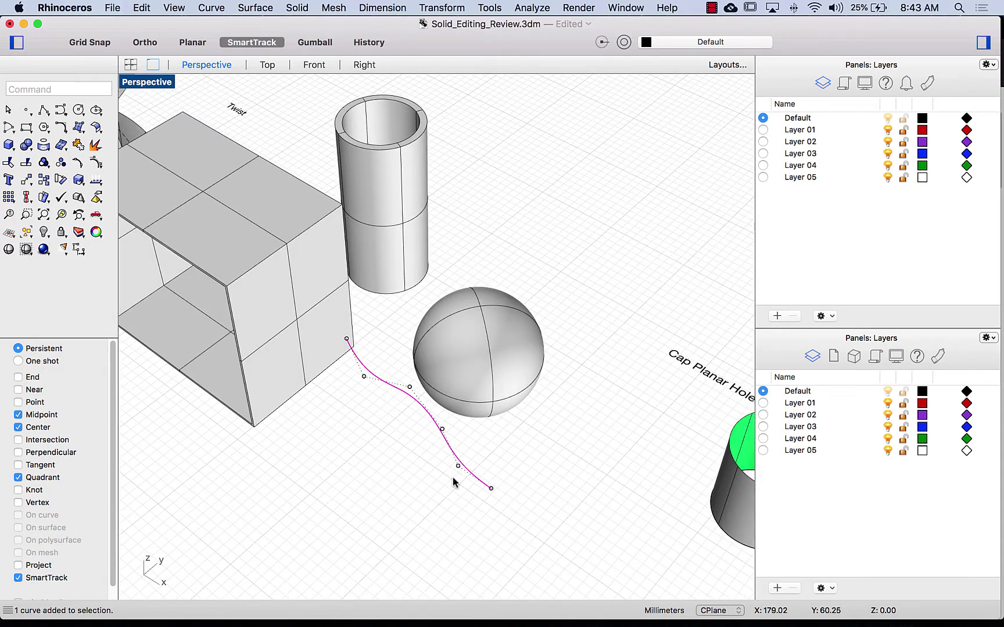
text(extrudecrv)
key(Return)
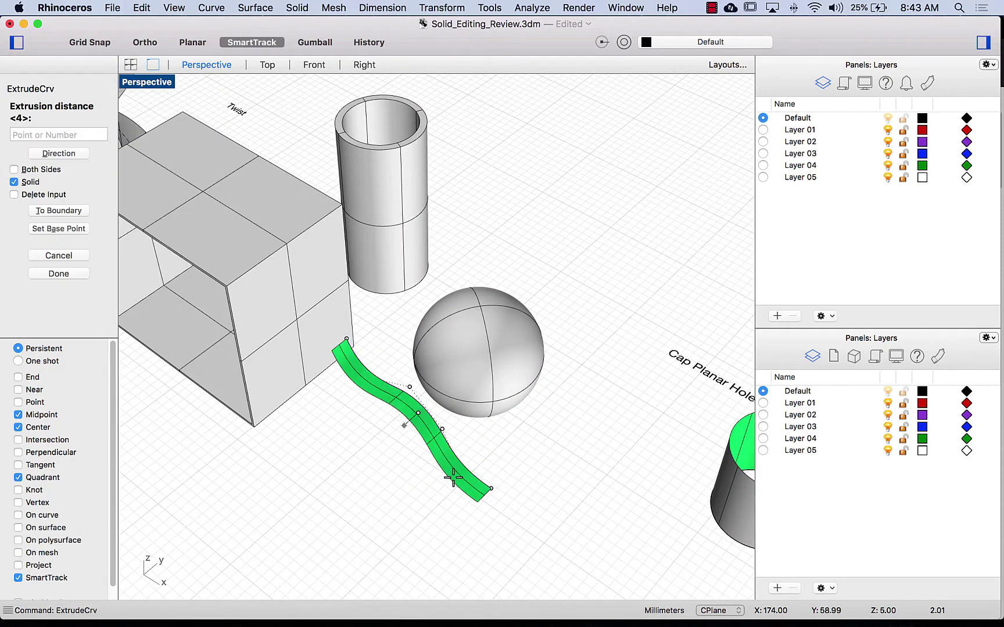
right_drag(596, 332, 595, 277)
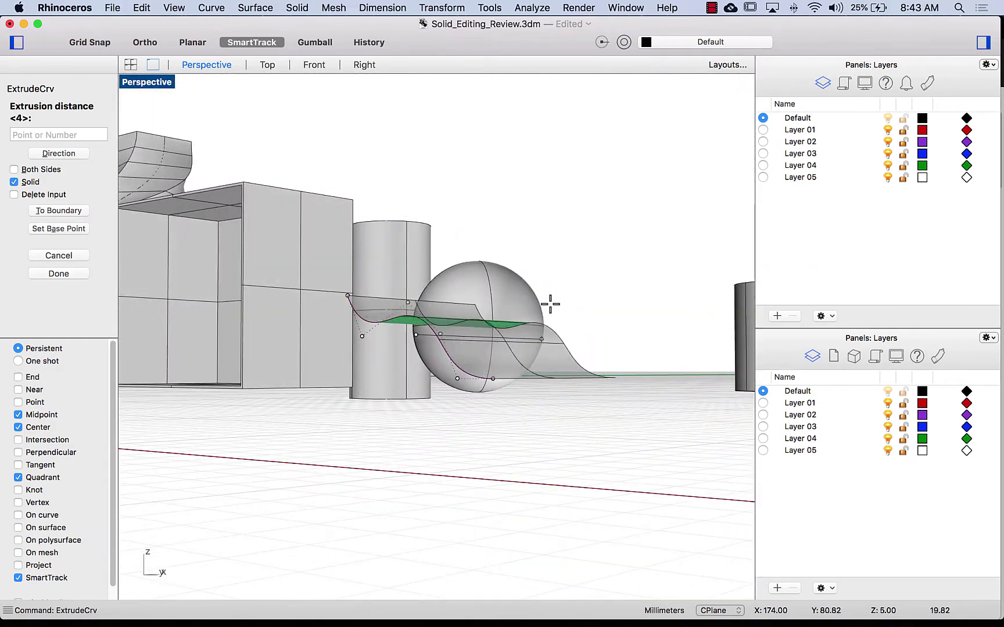
click(578, 297)
- Boolean split the sphere with the extruded wavy surface as the cutting object
right_drag(453, 425, 499, 449)
click(499, 448)
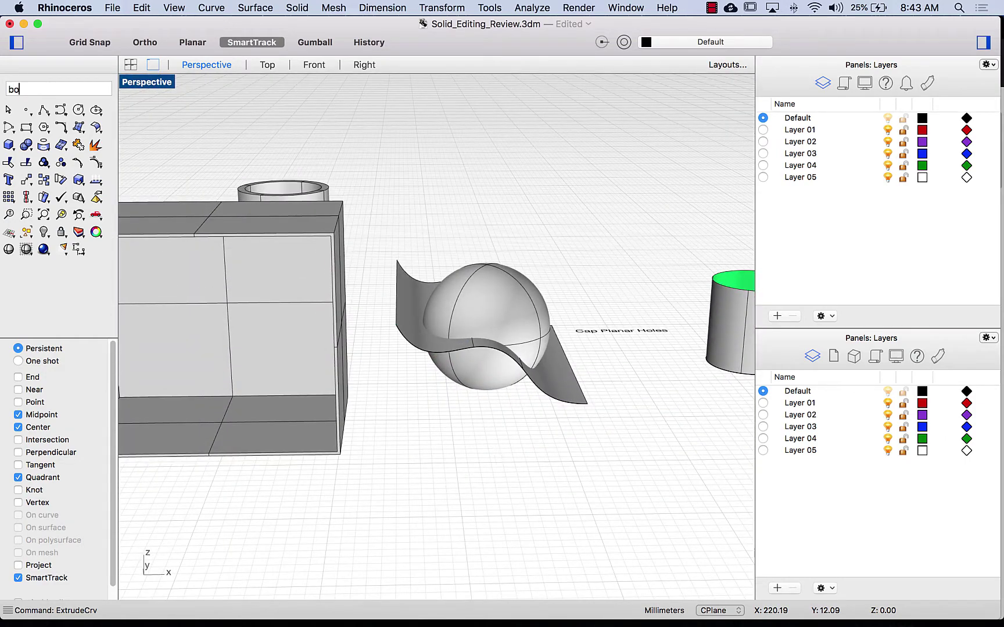
text(o)
key(Down)
key(Down)
key(Return)
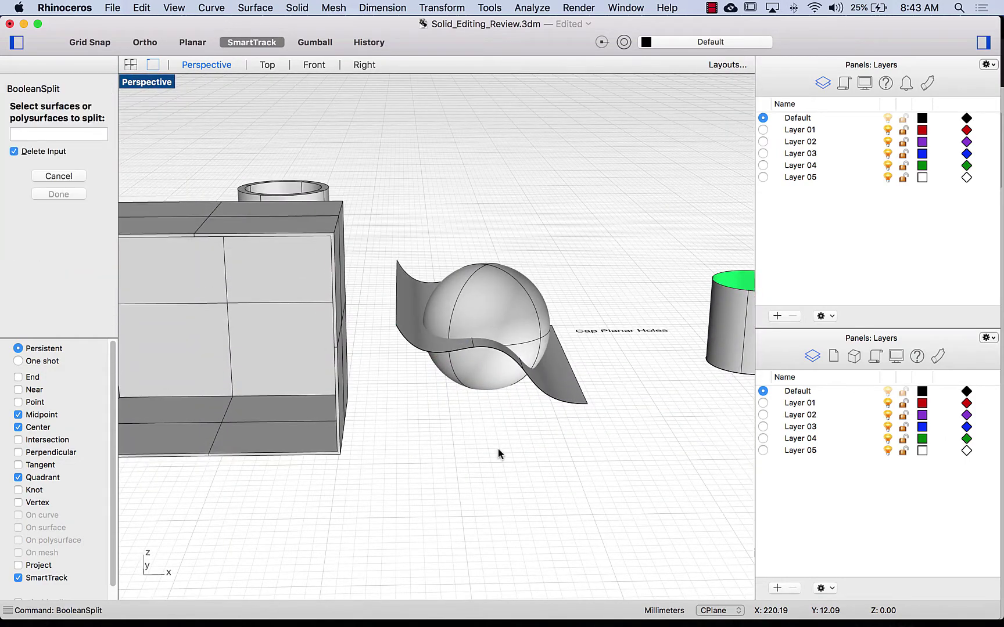
click(503, 324)
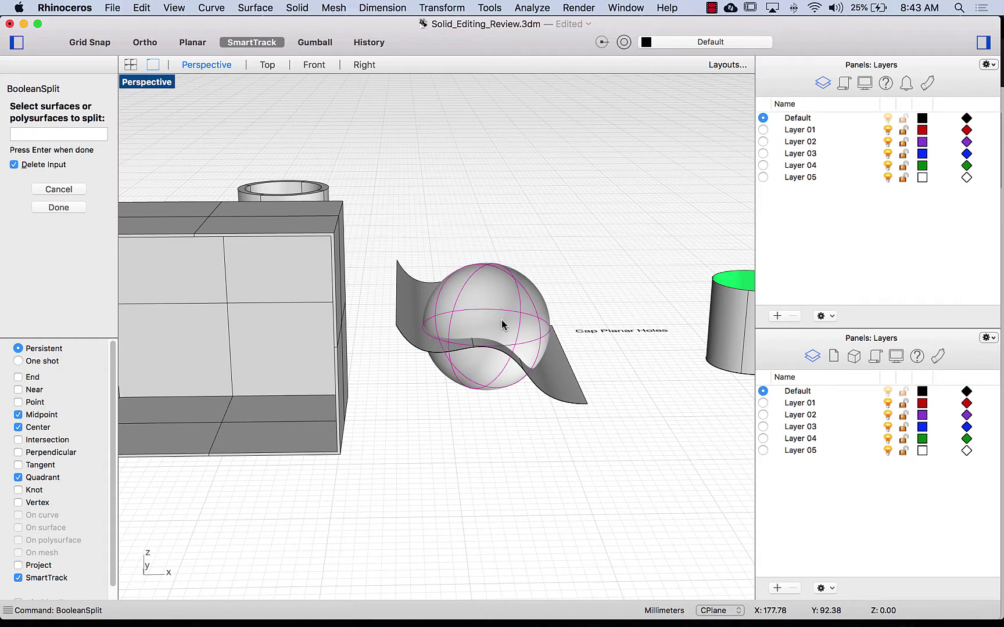
key(Return)
click(410, 341)
key(Return)
- Turn on the Gumball and raise the upper sphere piece vertically, clear of the cutting surface
click(489, 302)
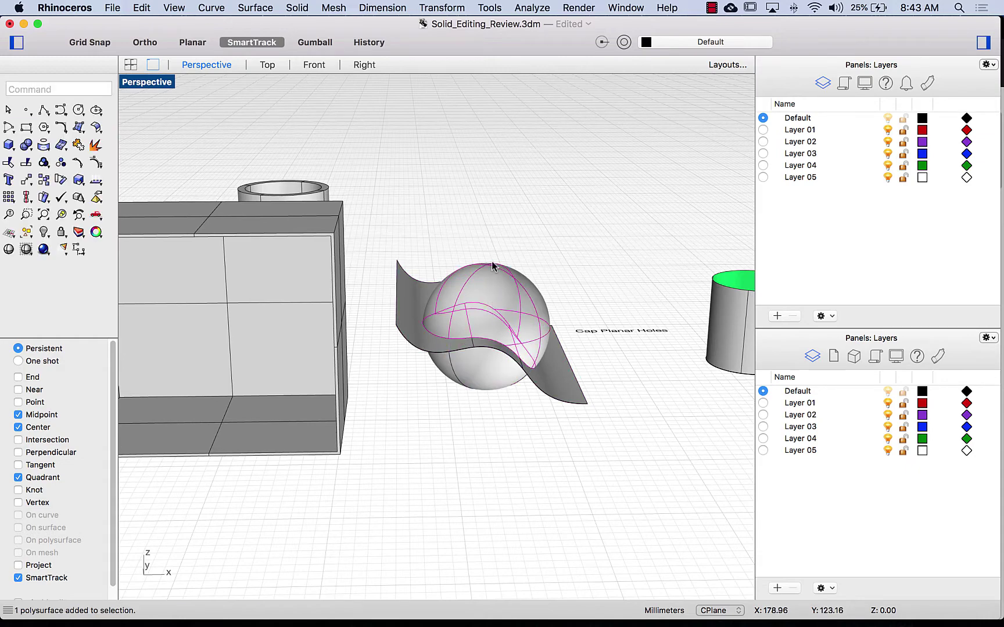
click(315, 42)
drag(487, 257, 487, 152)
- Delete the extruded cutting surface and the wavy curve it was made from
click(529, 346)
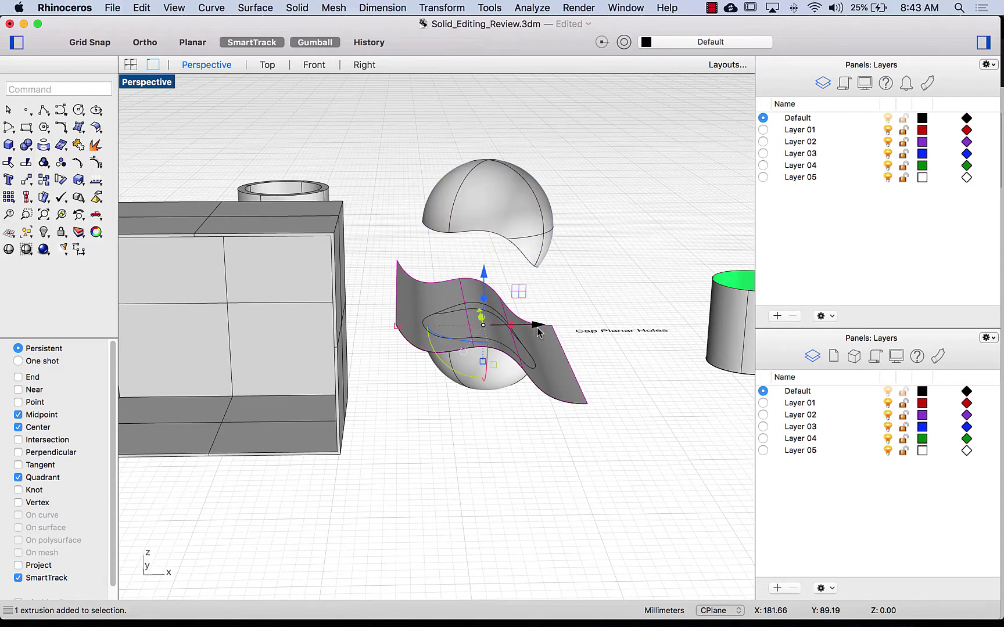
key(Delete)
click(557, 399)
key(Delete)
right_drag(557, 398, 480, 453)
click(465, 383)
key(Escape)
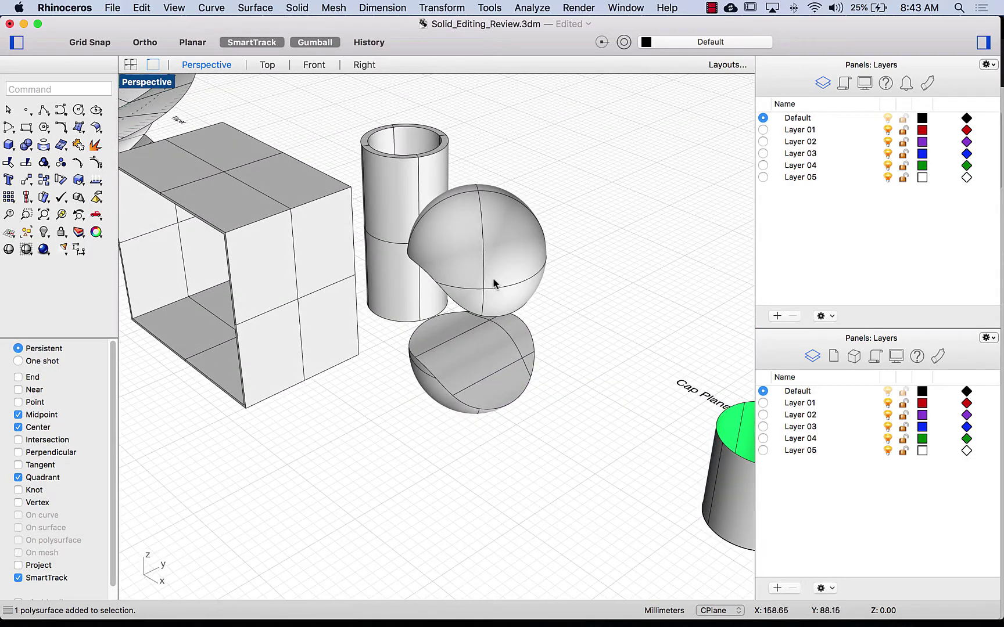
- Move the upper sphere piece away from the lower one so the lower piece's cut face is unobstructed
click(492, 278)
drag(525, 259, 650, 197)
key(Escape)
right_drag(611, 334, 577, 365)
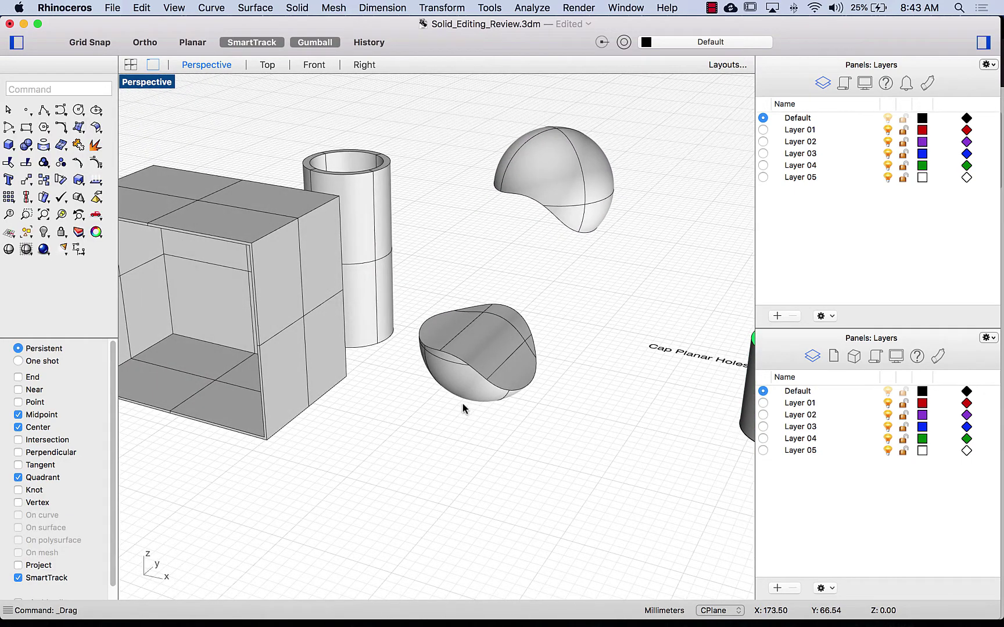
- Examine the lower sphere piece as a closed polysurface, including its wavy cut face and rounded outer face
click(459, 388)
click(502, 336)
click(573, 356)
click(512, 356)
scroll(491, 402, up, 6)
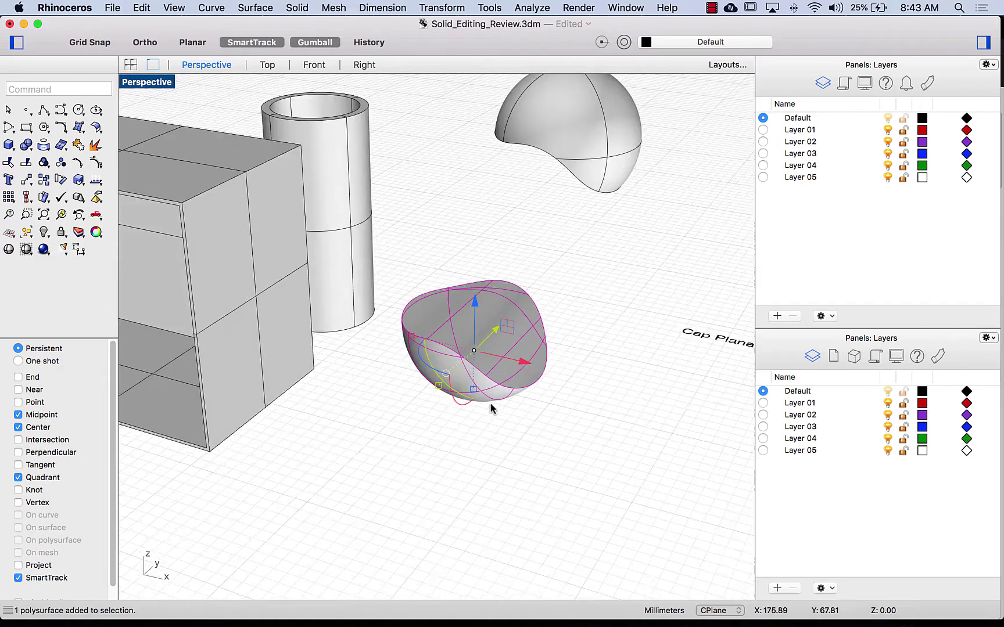
right_drag(491, 401, 527, 423)
click(543, 406)
click(557, 331)
click(536, 400)
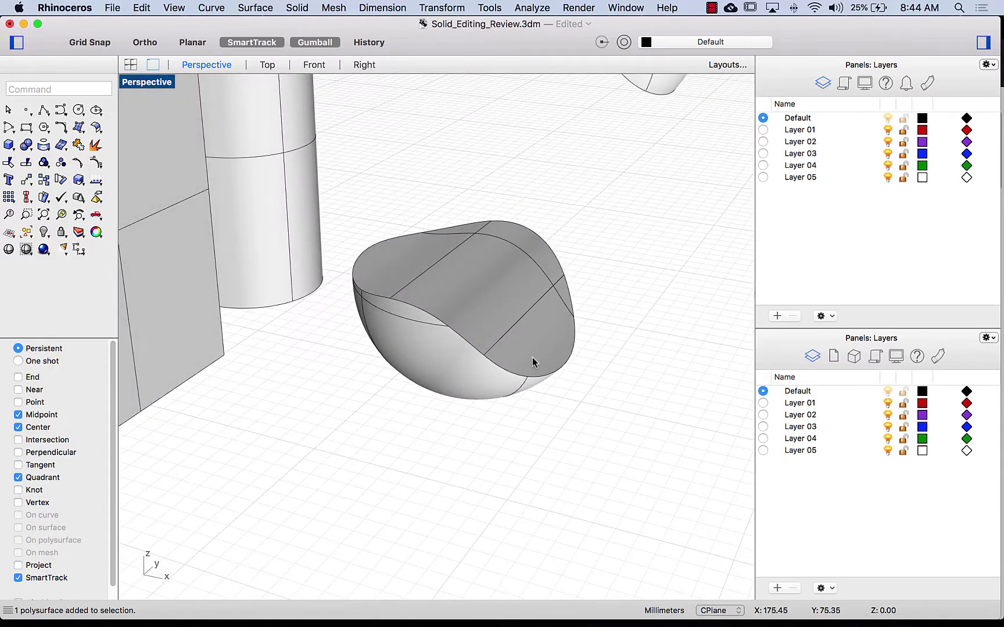
scroll(520, 430, down, 5)
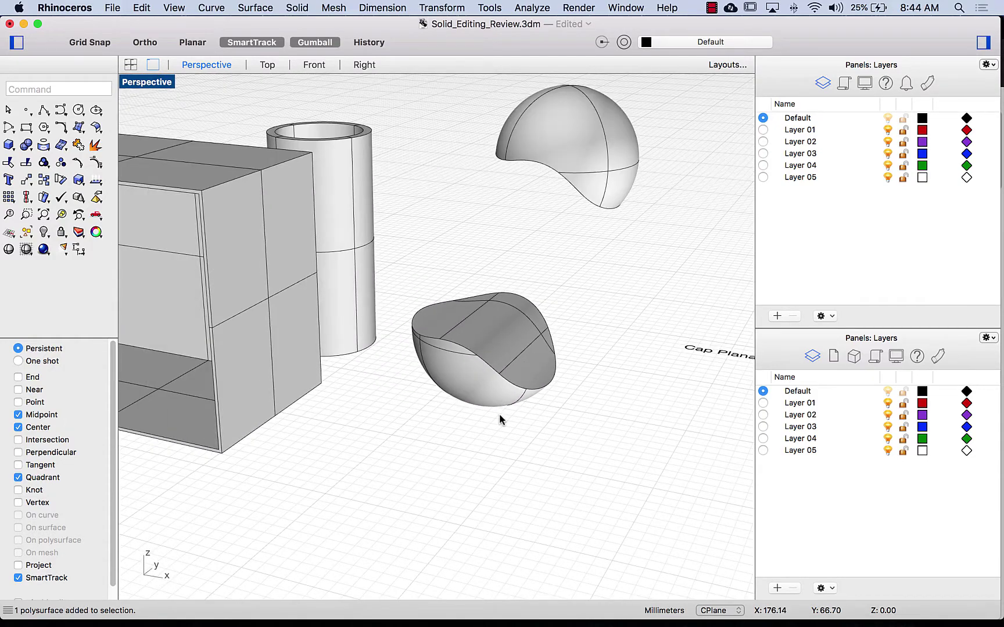
right_drag(499, 414, 501, 434)
- Set the shell thickness to 0.75 and try to shell the lower sphere piece
text(shell)
key(Return)
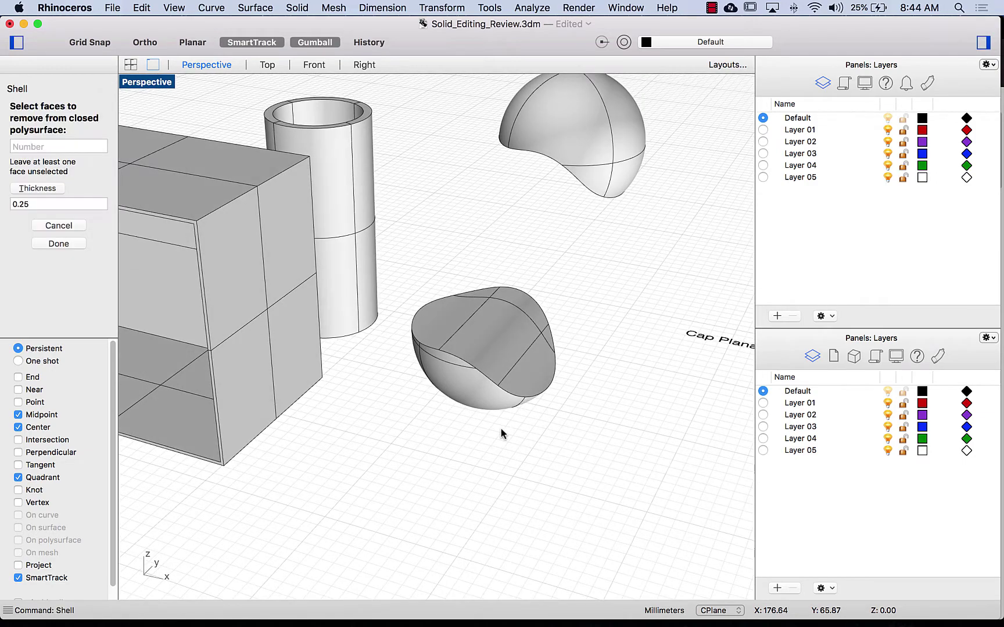
click(512, 367)
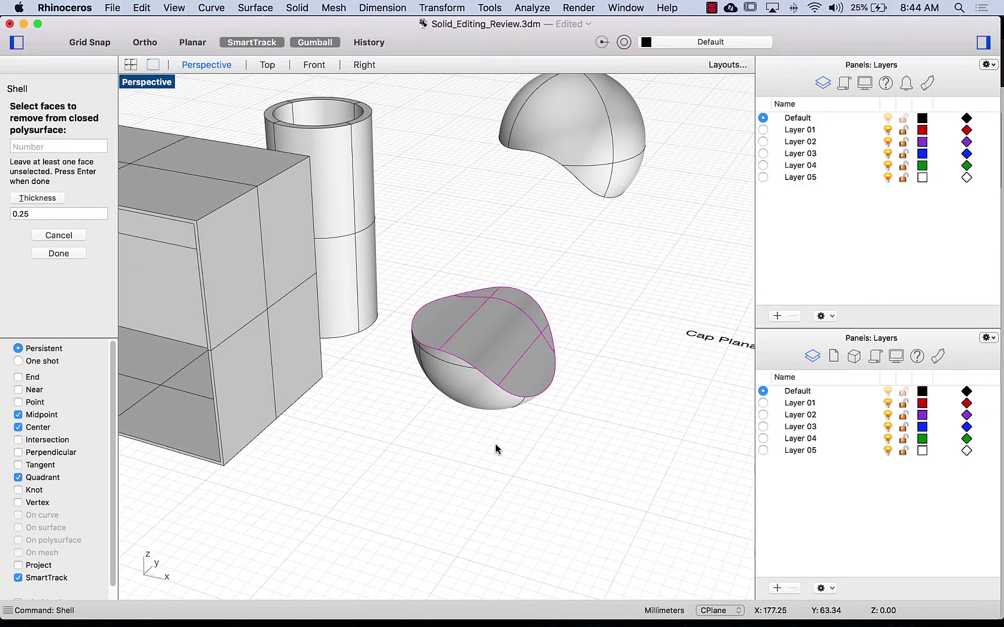
click(33, 215)
key(BackSpace)
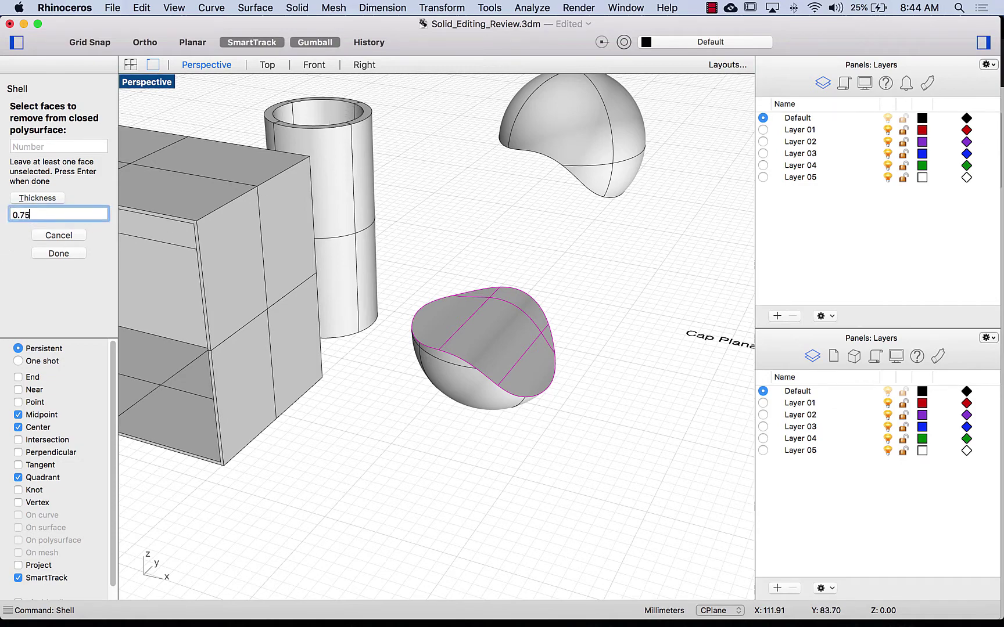
key(Return)
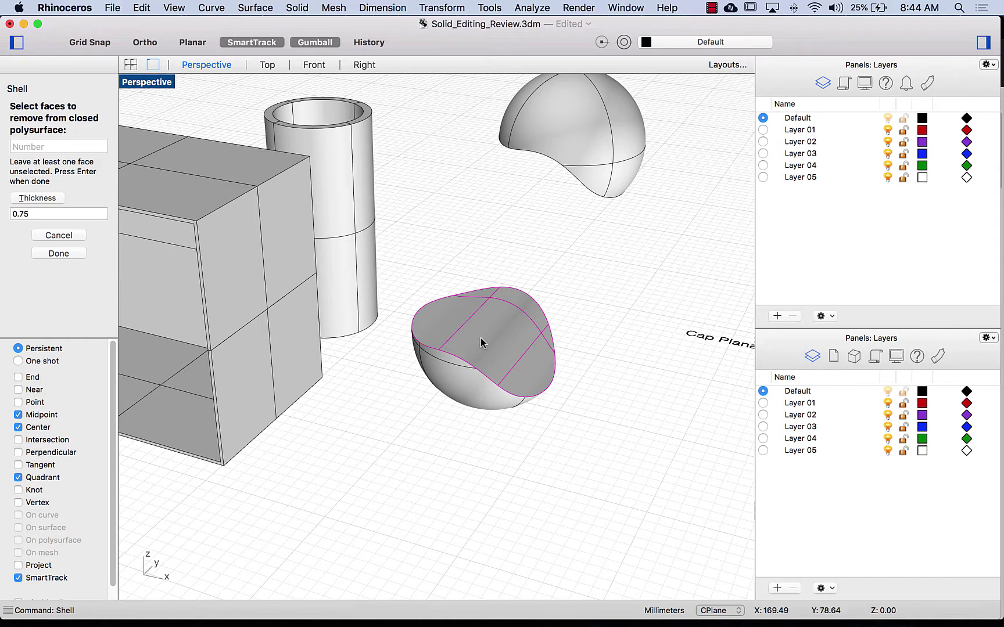
click(479, 338)
click(57, 253)
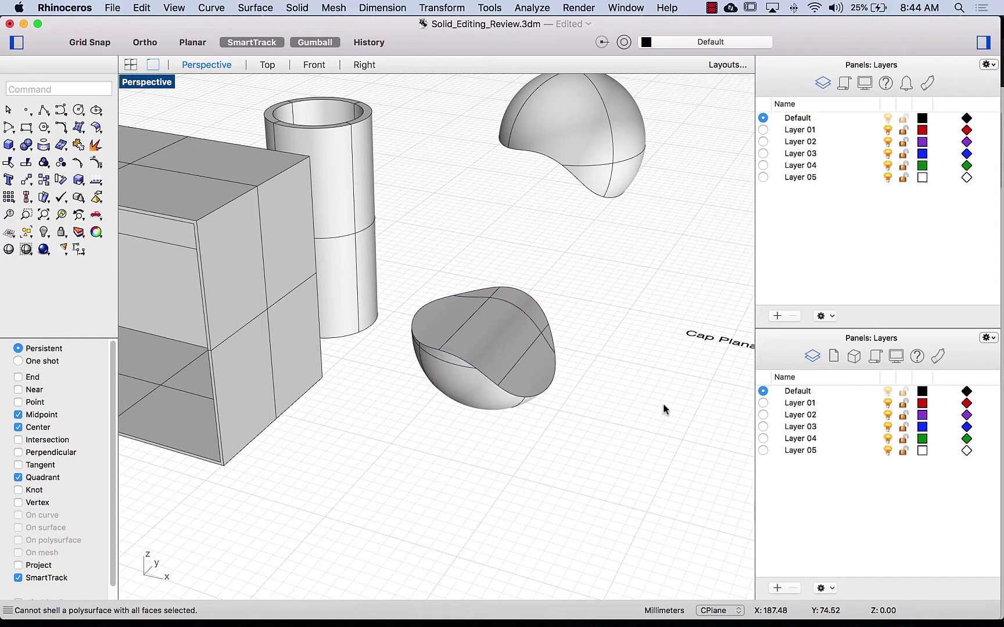
- Shell the lower sphere piece with a thickness of 0.75, removing only its wavy cut face
click(515, 363)
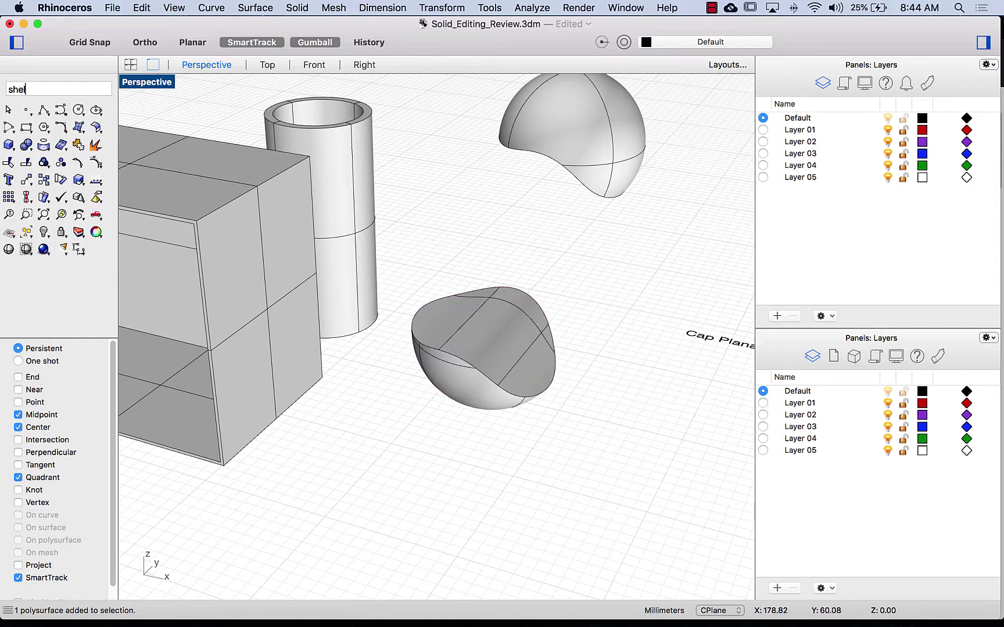
text(shel)
key(Return)
click(493, 357)
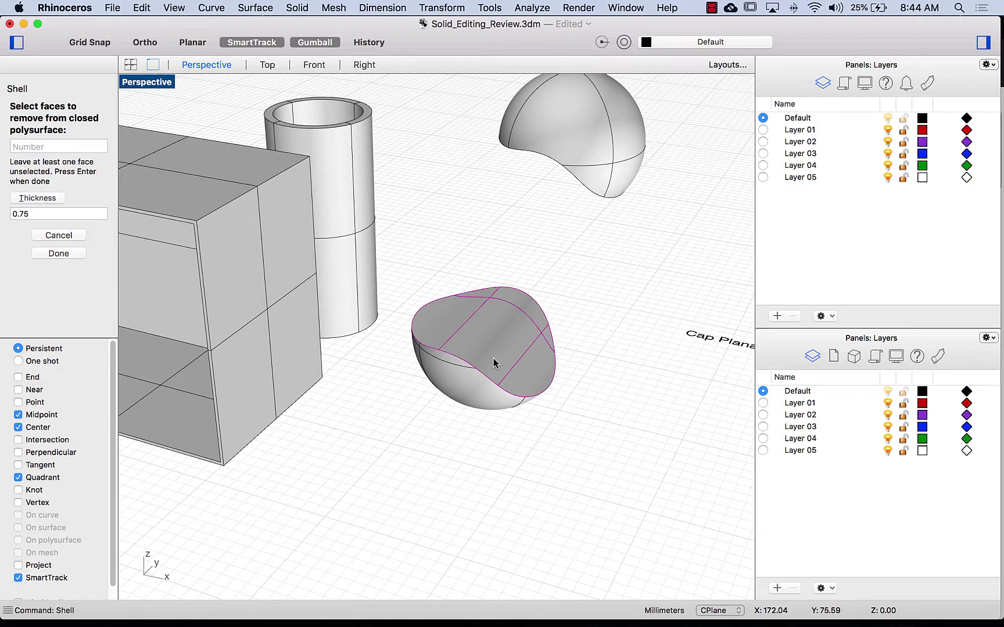
click(50, 253)
- Cap the open ends of the cylinder in the Cap Planar Holes example
right_drag(351, 418, 432, 509)
scroll(440, 450, down, 2)
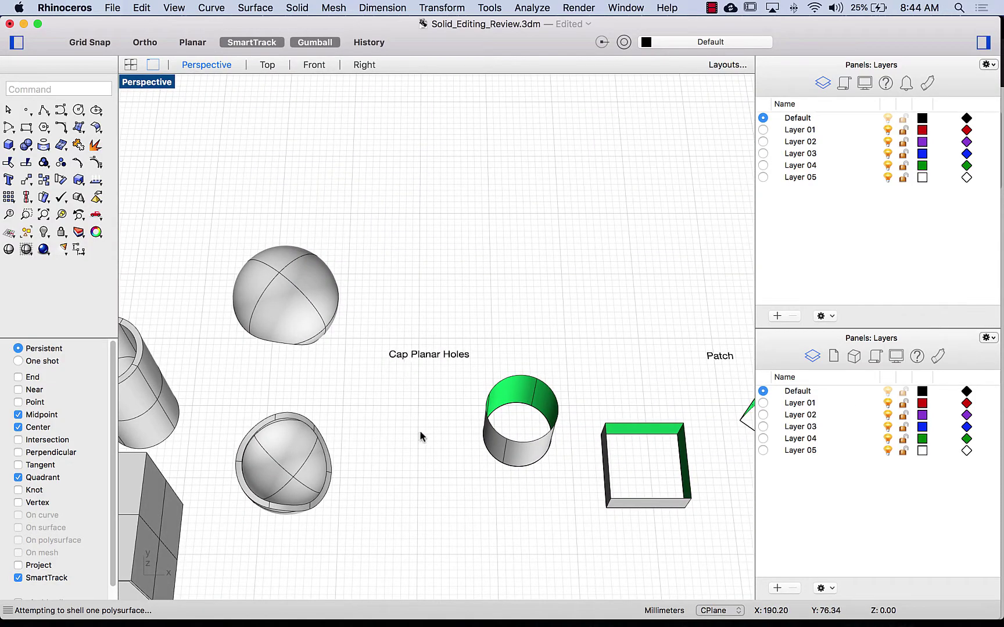
right_drag(420, 432, 425, 430)
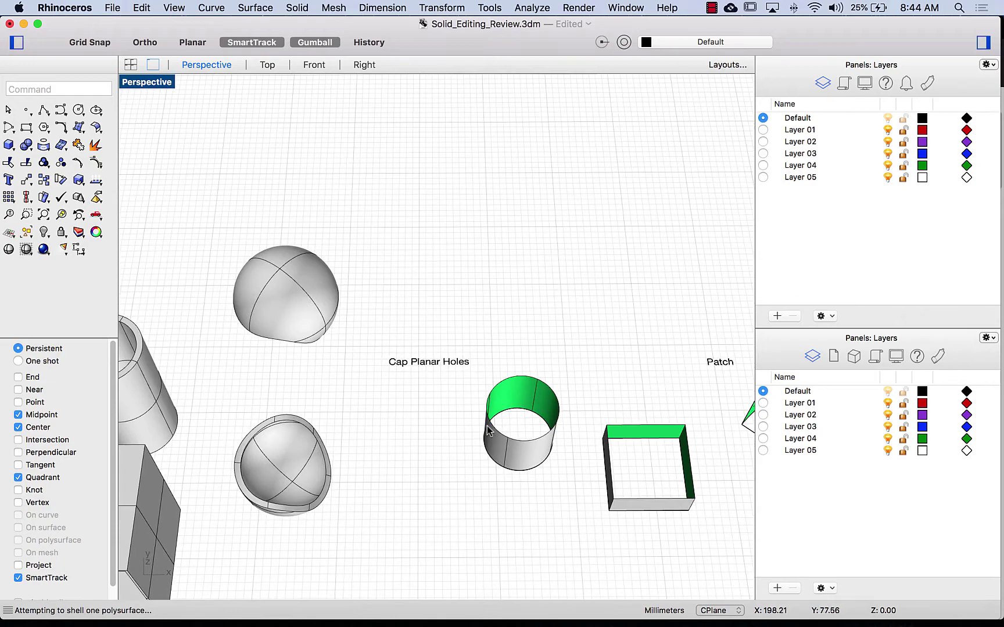
mouse_move(494, 442)
right_down()
mouse_move(471, 444)
mouse_move(498, 437)
right_up()
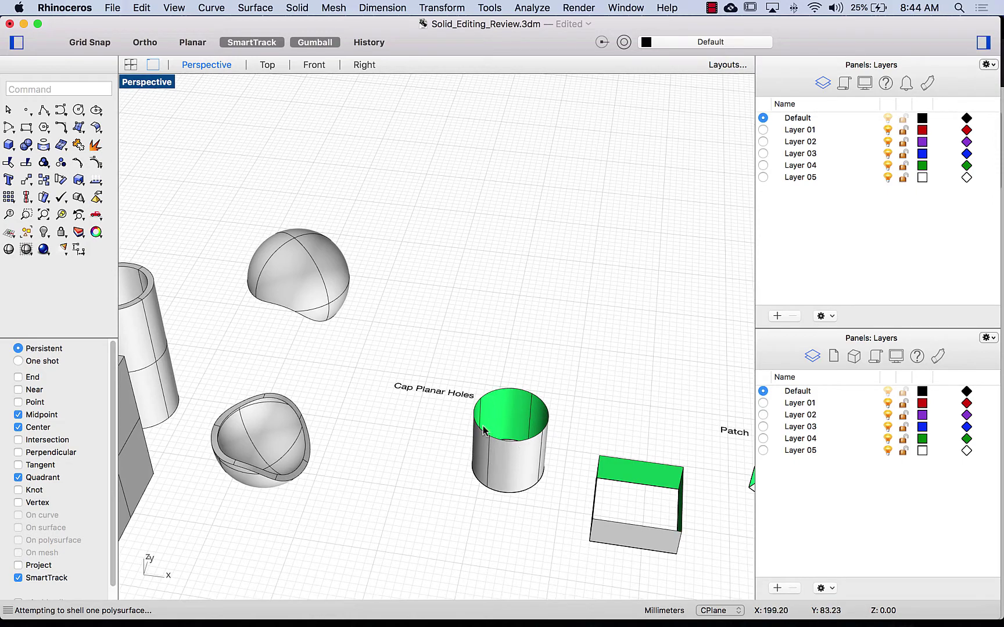
right_drag(152, 581, 130, 589)
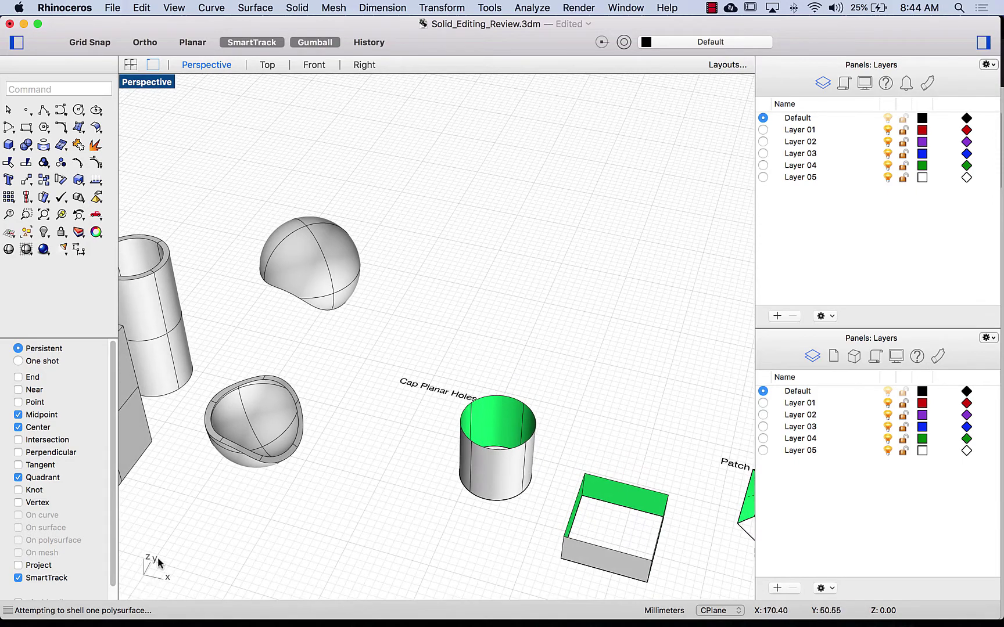
right_drag(250, 545, 254, 532)
right_drag(370, 461, 381, 482)
click(485, 480)
text(Cap)
key(Return)
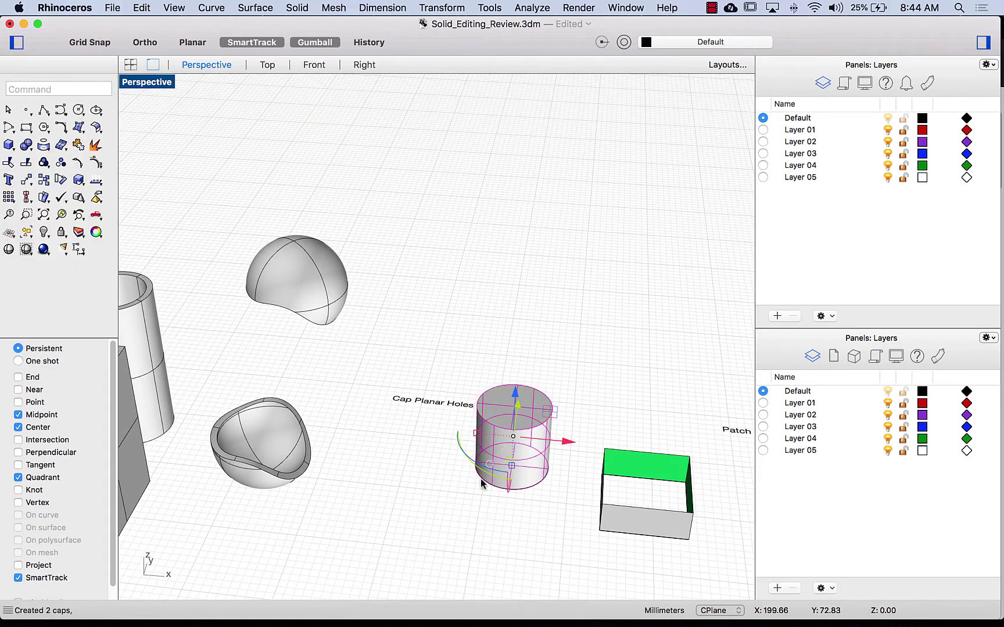
- Cap the open ends of the square extrusion beside the capped cylinder
click(616, 513)
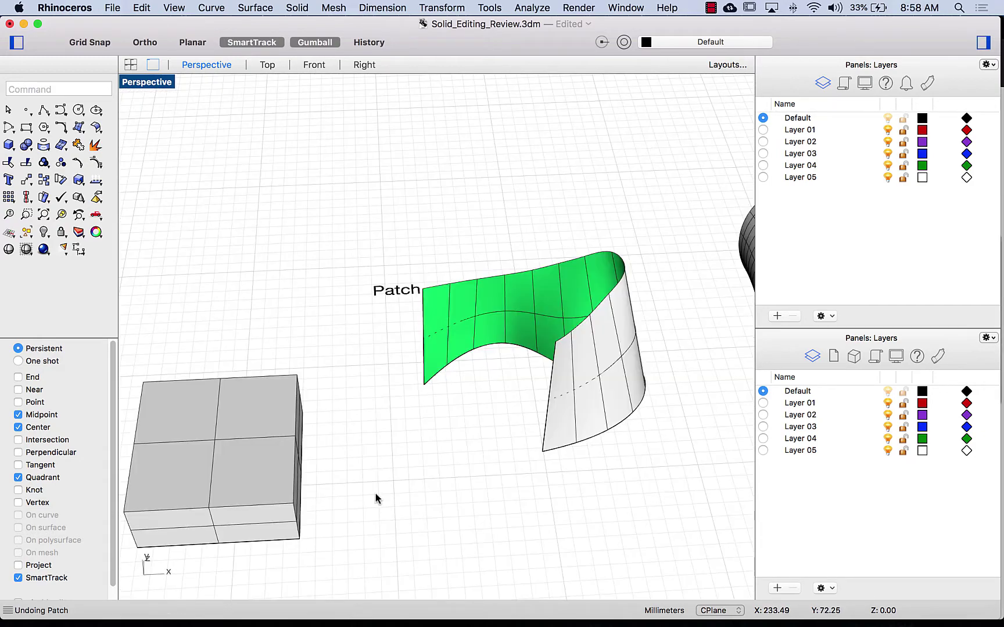
shift+right_drag(376, 493, 789, 477)
right_drag(673, 527, 625, 516)
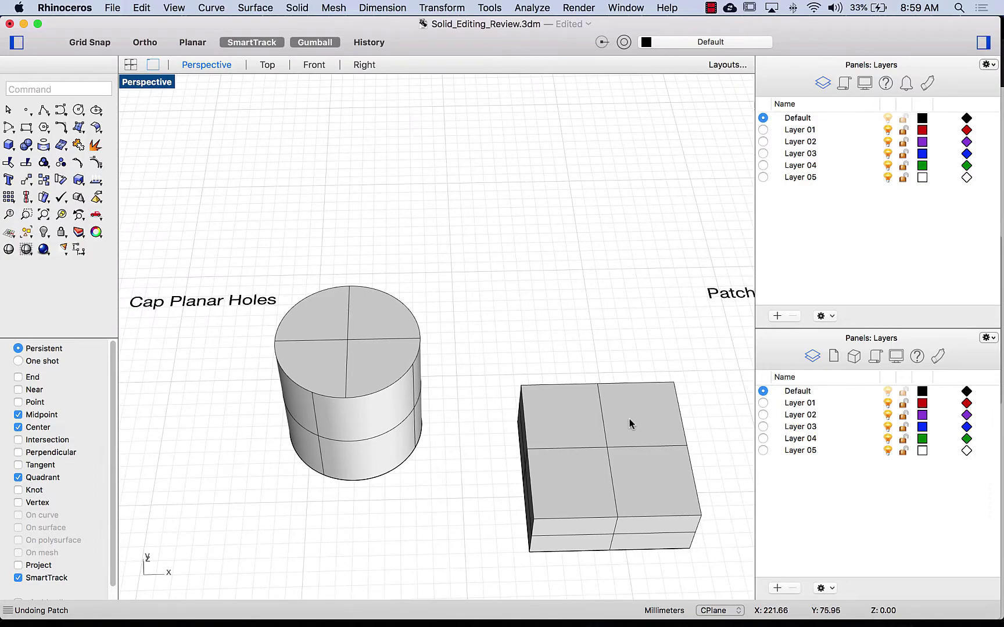
- Examine the open curved surface in the Patch example from several angles
shift+right_drag(630, 419, 525, 331)
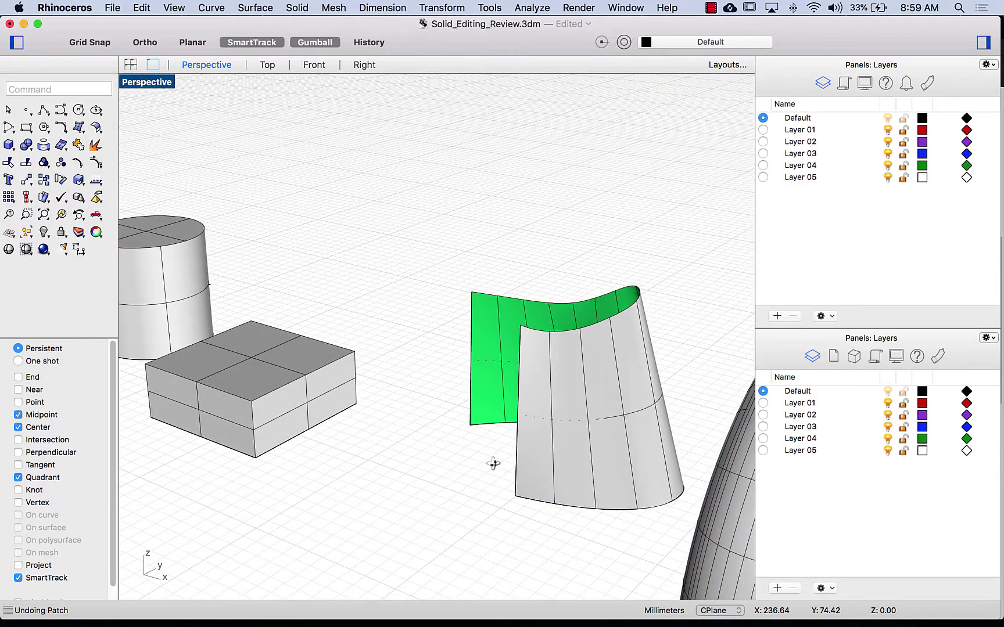
right_drag(495, 464, 549, 478)
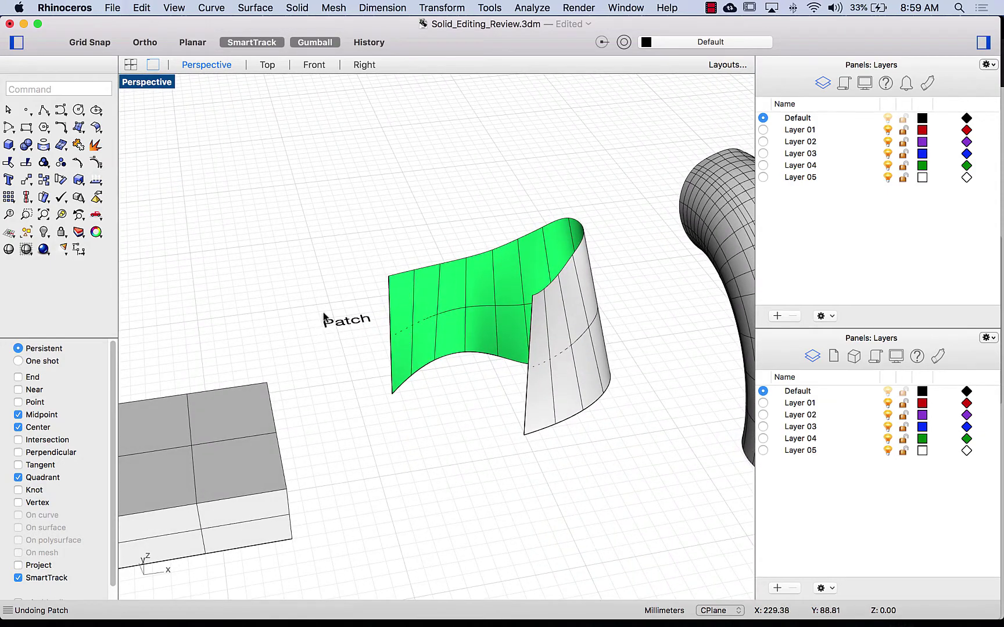
- Enable the End object snap and draw a line joining the two lower open corners of the Patch example's curved surface
scroll(332, 367, down, 2)
right_drag(334, 368, 339, 375)
text(line)
key(Return)
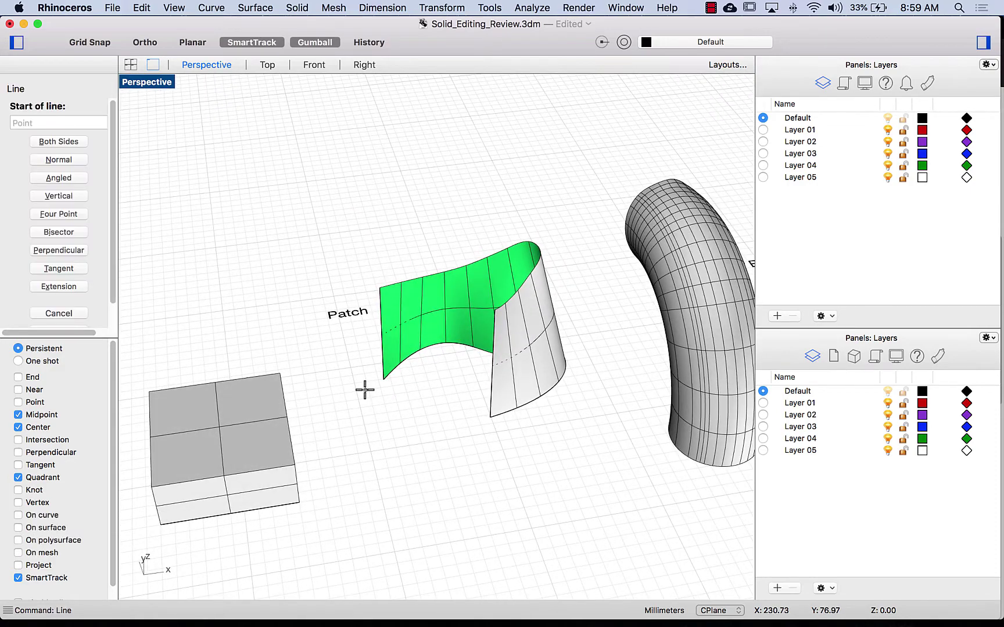
click(18, 377)
click(383, 380)
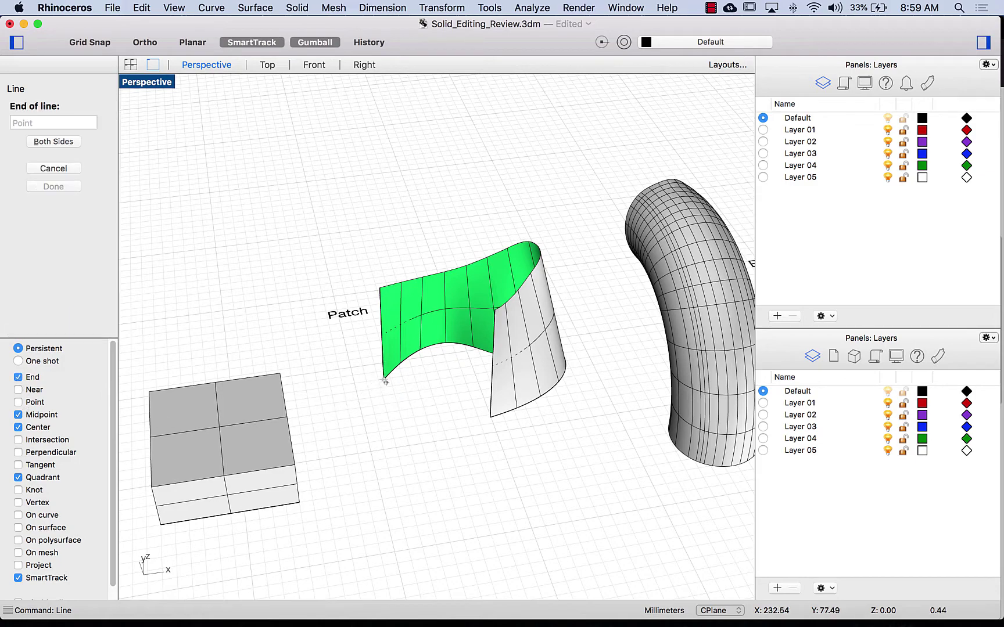
click(490, 417)
right_drag(464, 385, 490, 339)
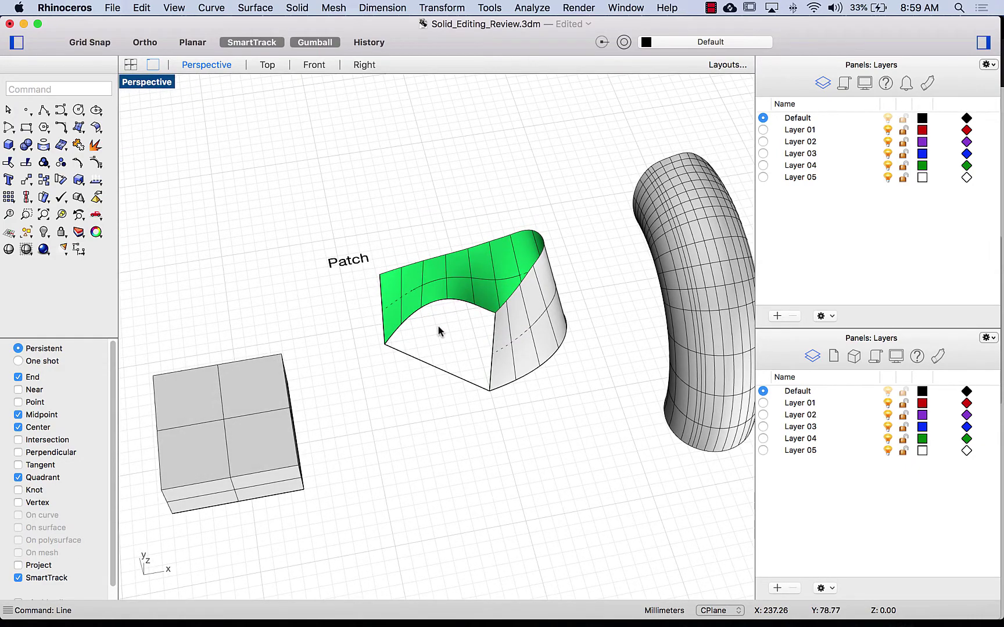
- Draw a line joining the two upper open corners of the curved surface
key(Return)
scroll(433, 326, up, 5)
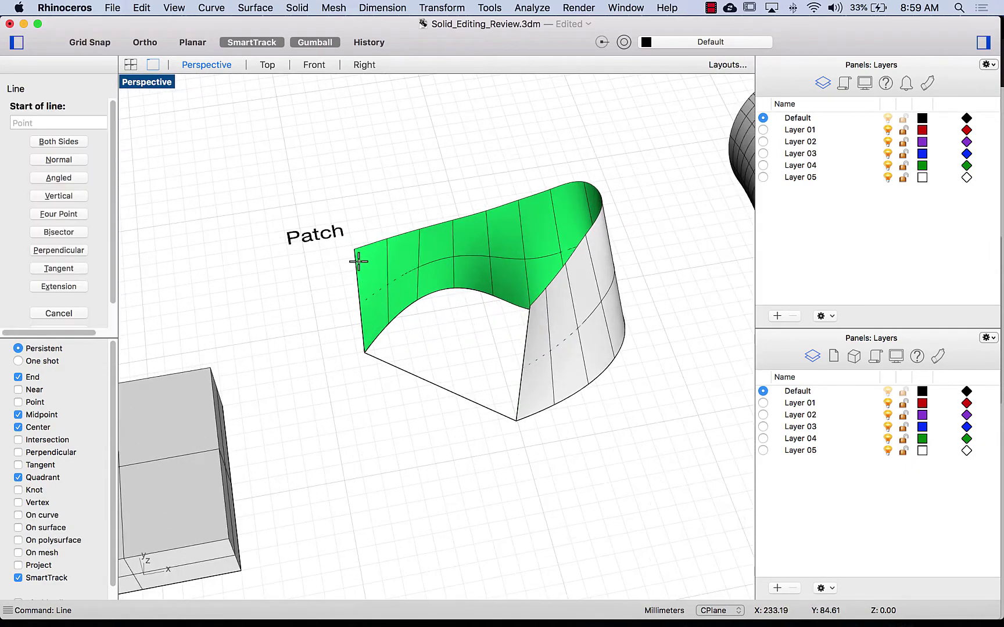
click(356, 250)
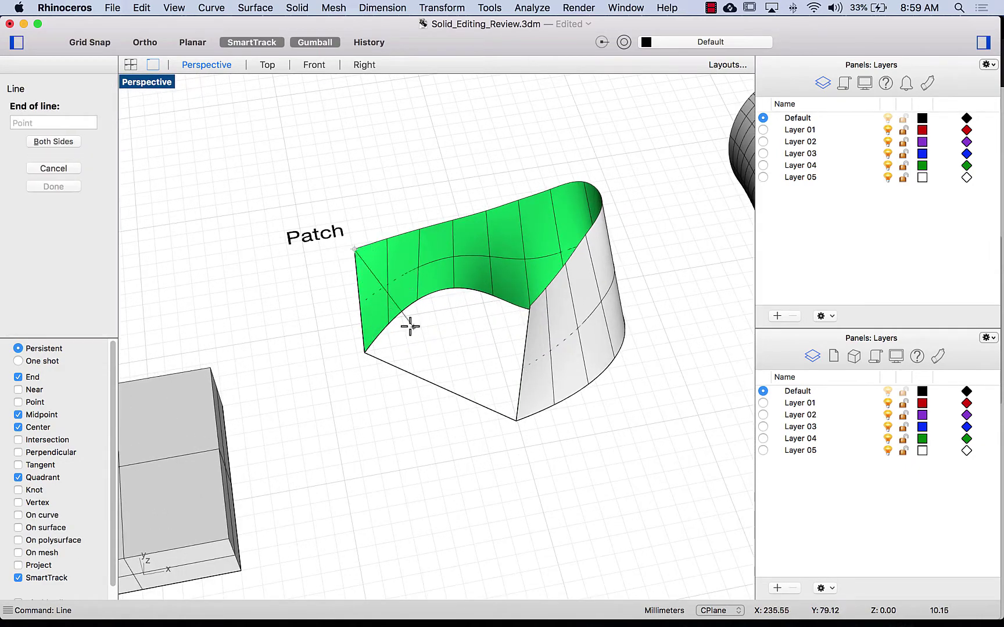
click(528, 307)
right_drag(576, 416, 578, 479)
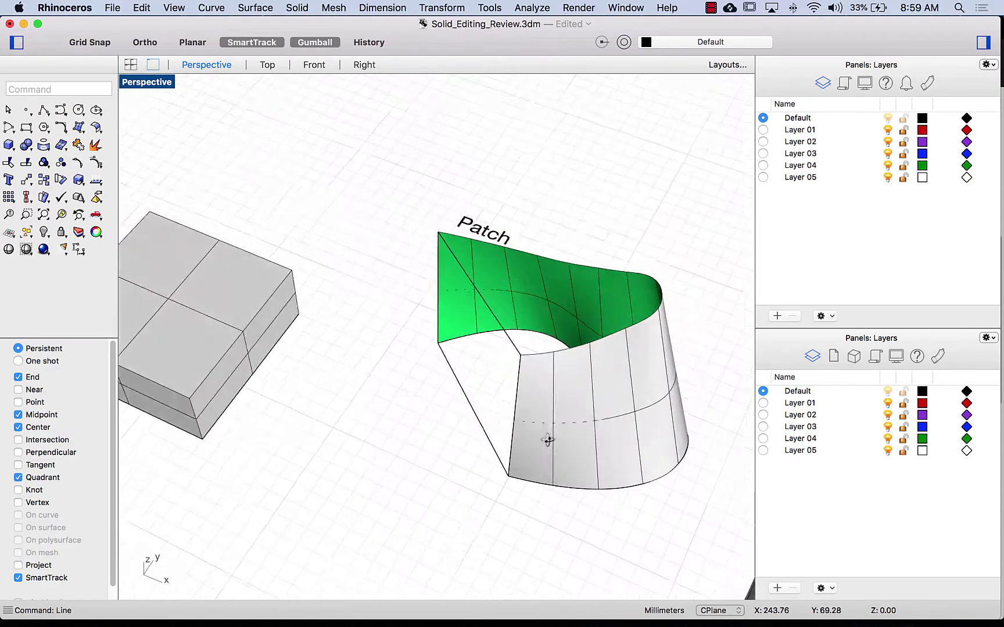
- Start a Patch using the curved surface's upper edge and the upper closing line as its boundary
right_drag(547, 435, 572, 442)
text(patch)
key(Return)
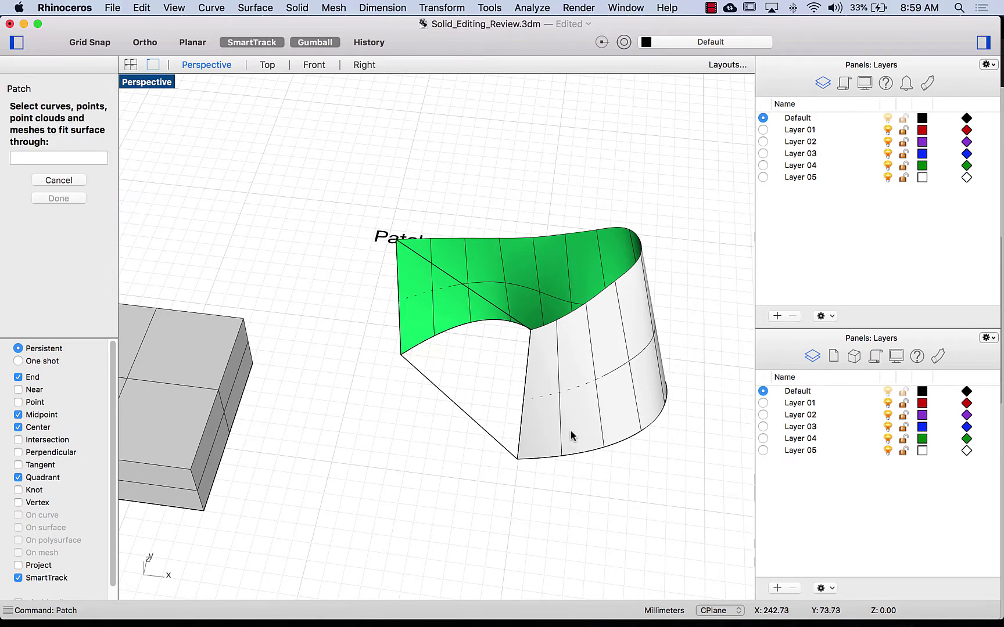
click(604, 229)
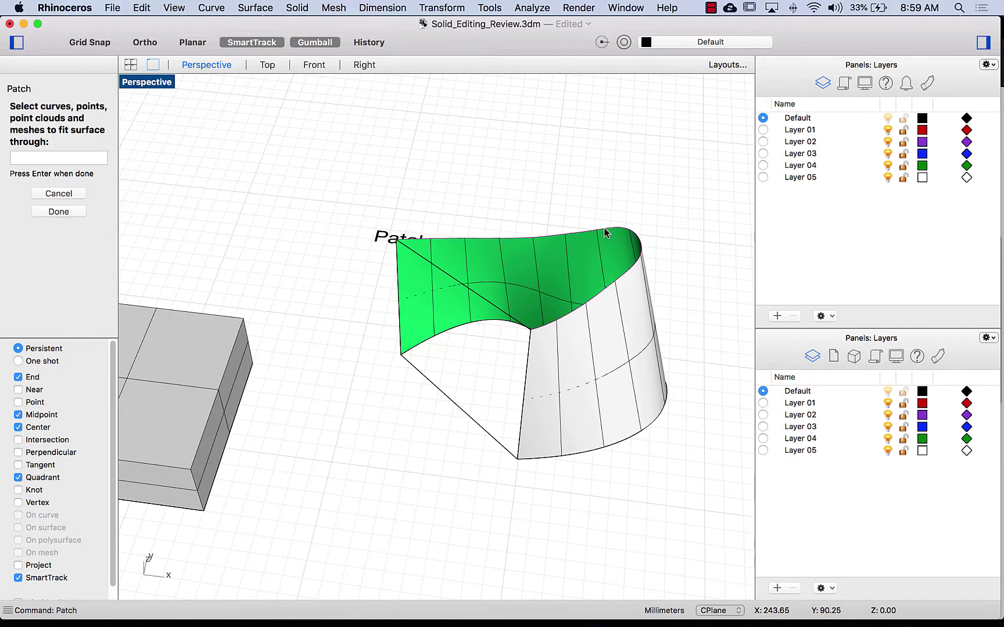
click(548, 325)
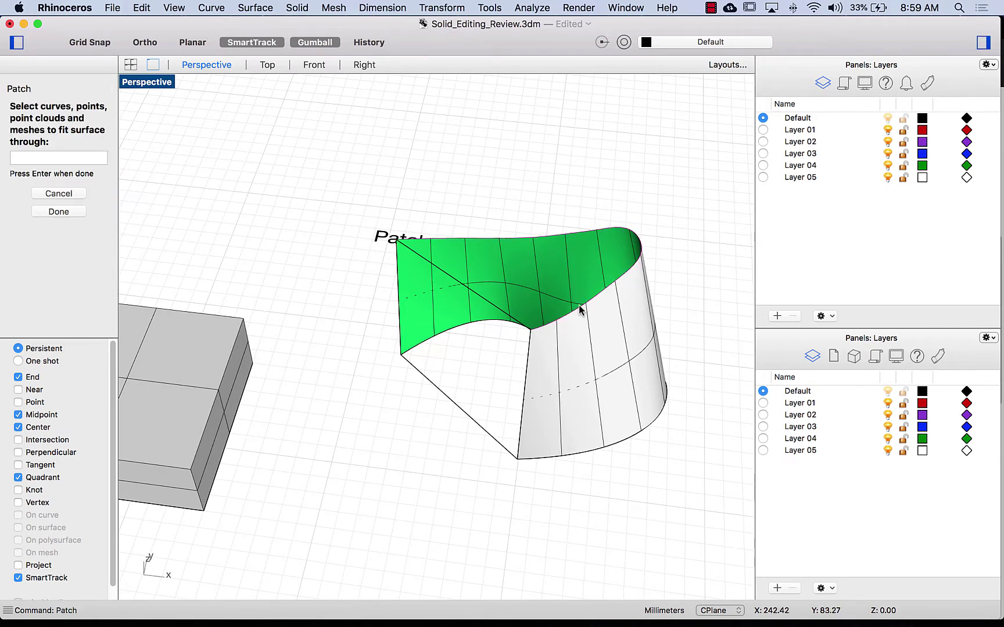
click(415, 254)
click(60, 212)
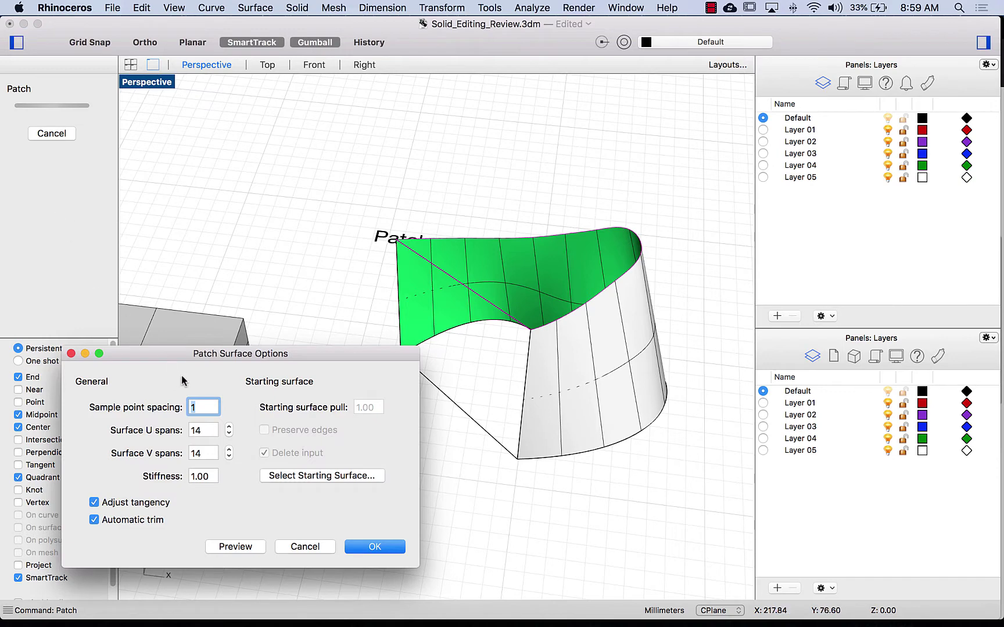
- Preview the top patch with Adjust tangency and Automatic trim on, and inspect how its edge meets the wall
drag(183, 355, 146, 168)
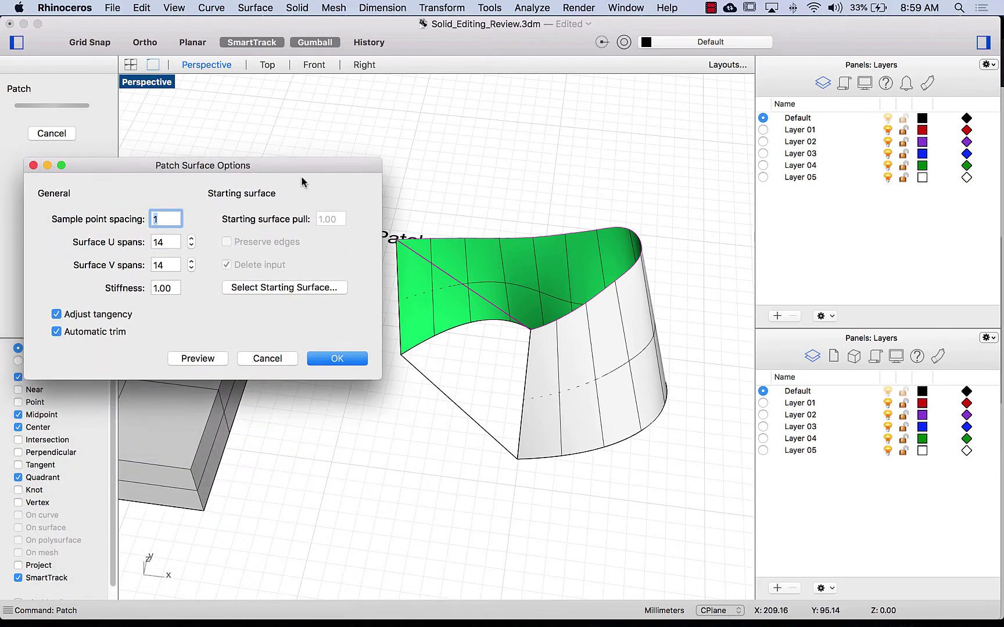
drag(304, 173, 296, 166)
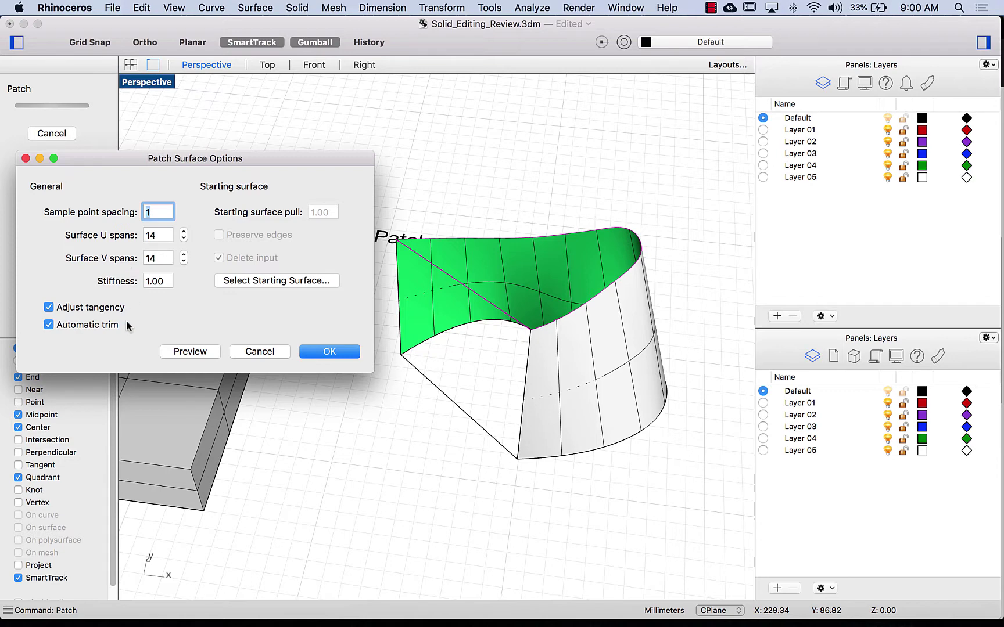
click(190, 351)
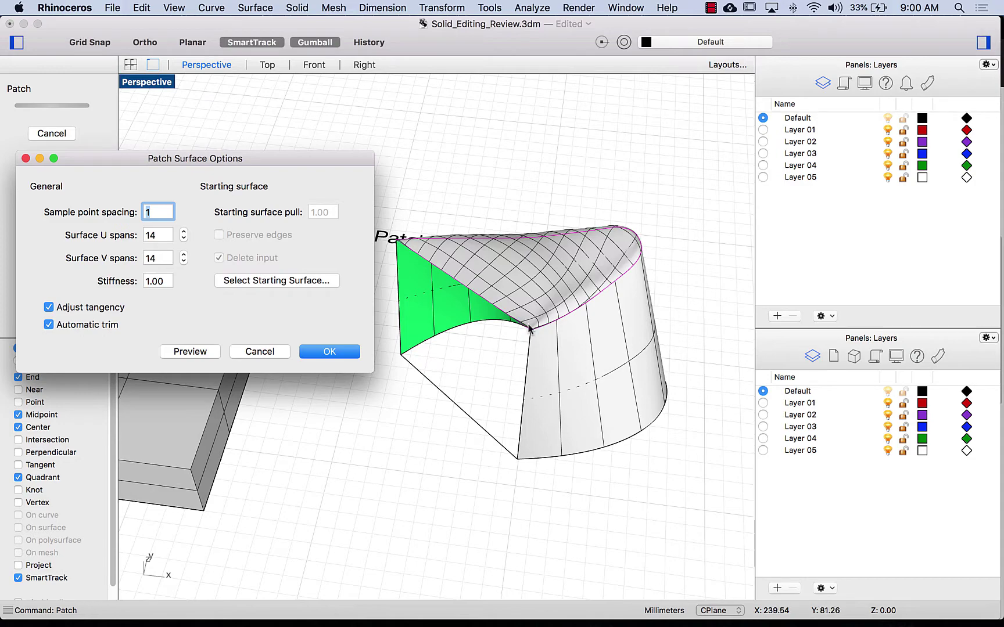
scroll(557, 311, up, 5)
scroll(561, 315, up, 8)
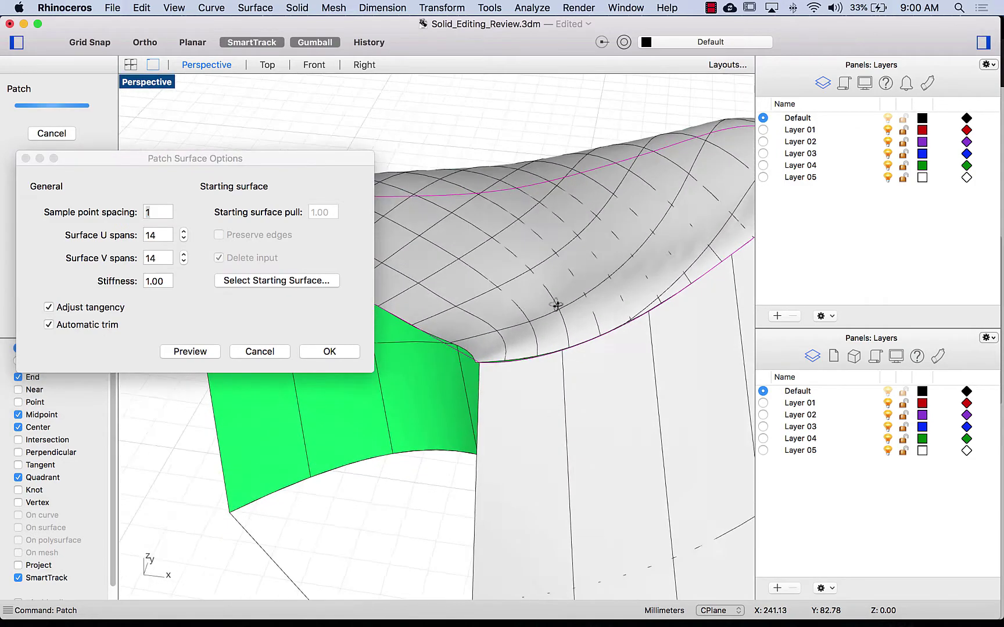
scroll(522, 374, up, 6)
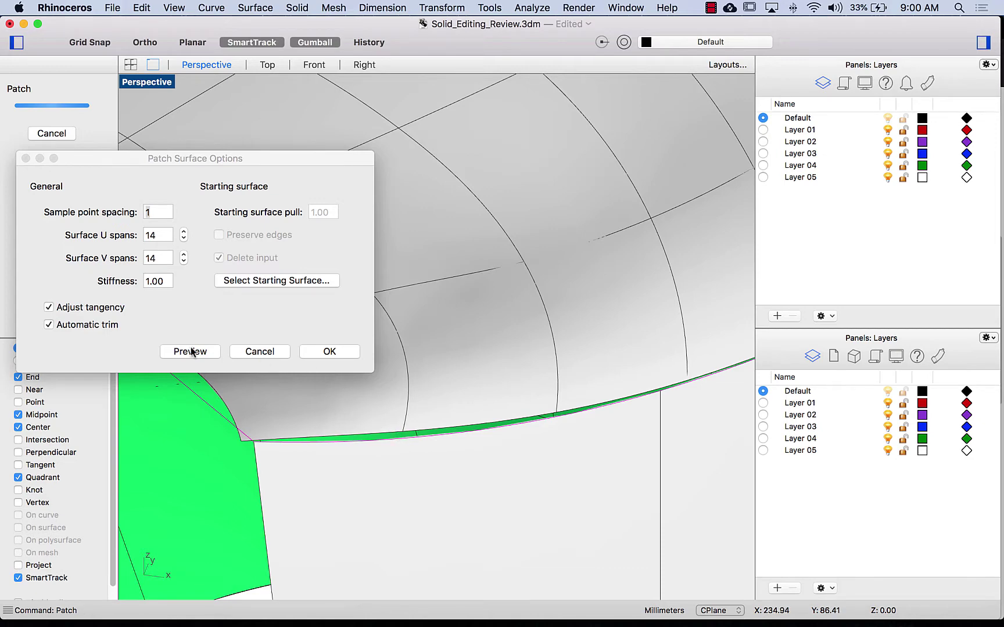
- Turn off Adjust tangency, preview the top patch again and create it
click(49, 308)
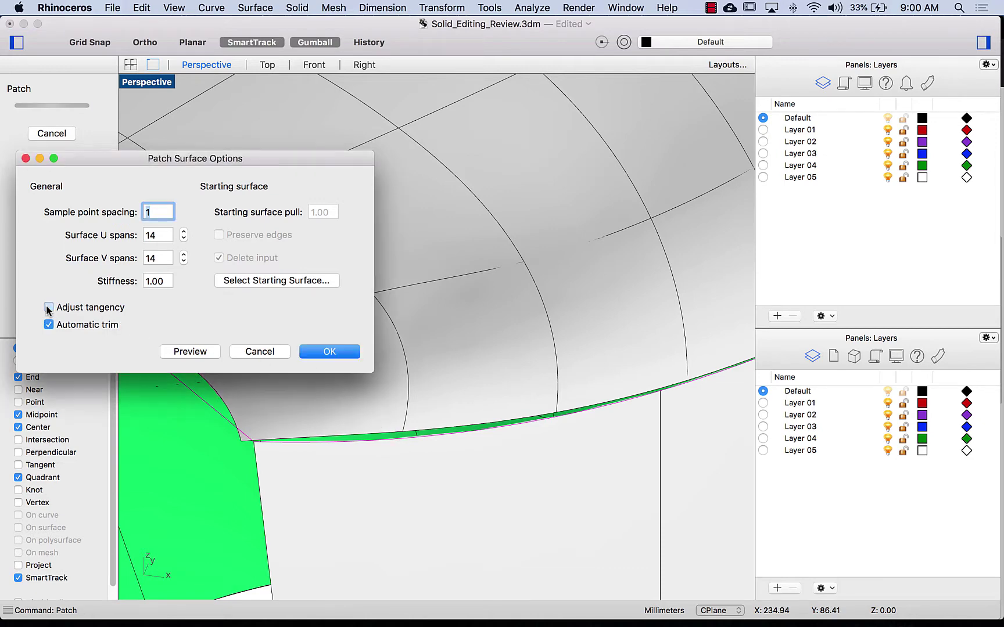
click(180, 352)
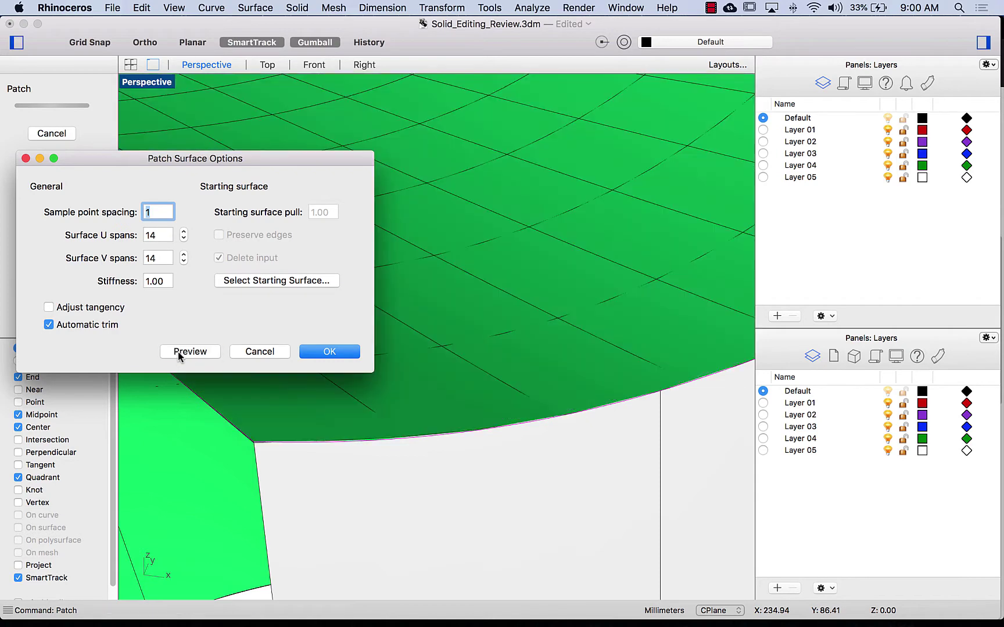
right_drag(437, 403, 460, 405)
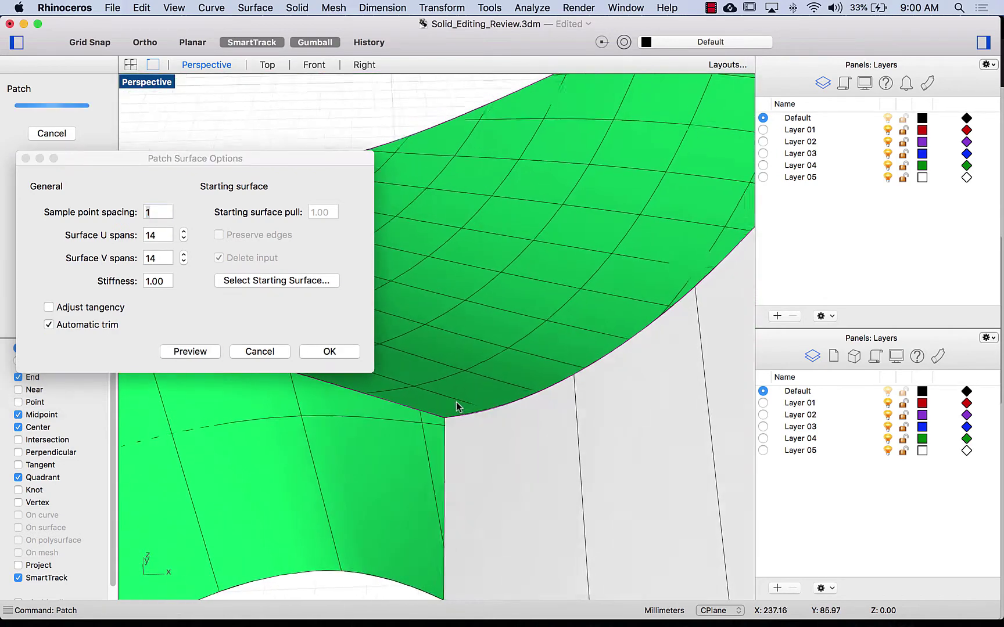
click(321, 351)
scroll(320, 363, down, 3)
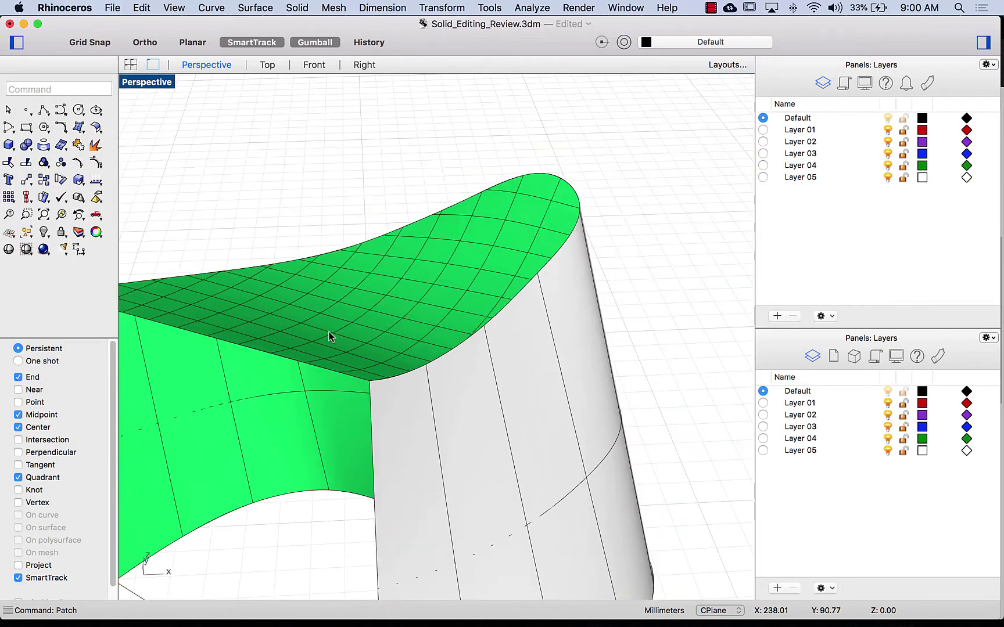
- Flip the surface direction of the new top patch with Dir
right_drag(352, 327, 467, 335)
click(468, 335)
text(dir)
key(Return)
click(58, 208)
click(71, 252)
right_drag(218, 293, 433, 409)
click(254, 304)
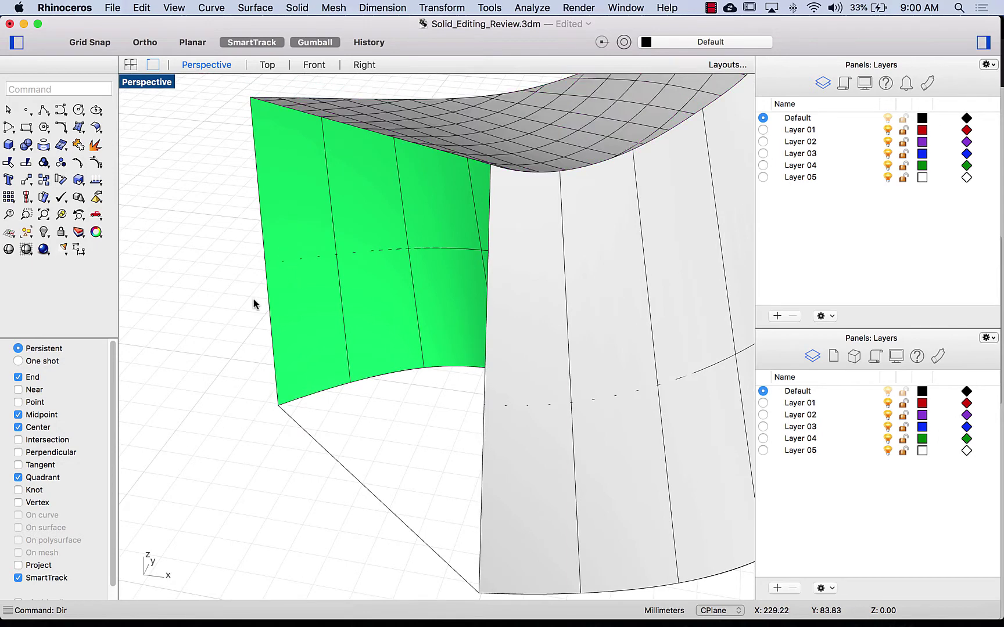
- Start a Patch over the open side, selecting the lower line, both vertical surface edges and the upper boundary
text(patch)
key(Return)
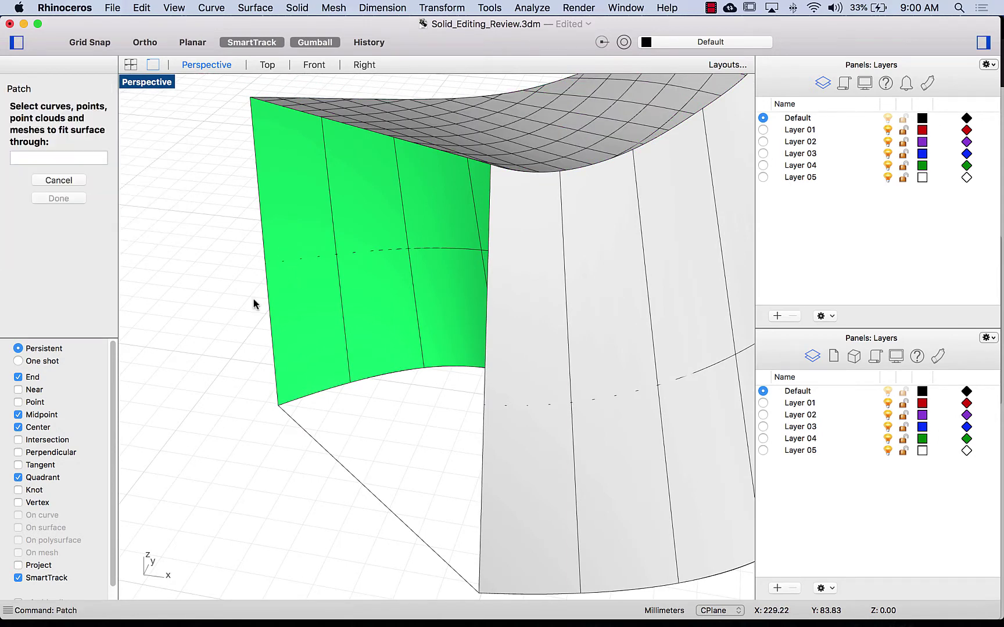
click(334, 458)
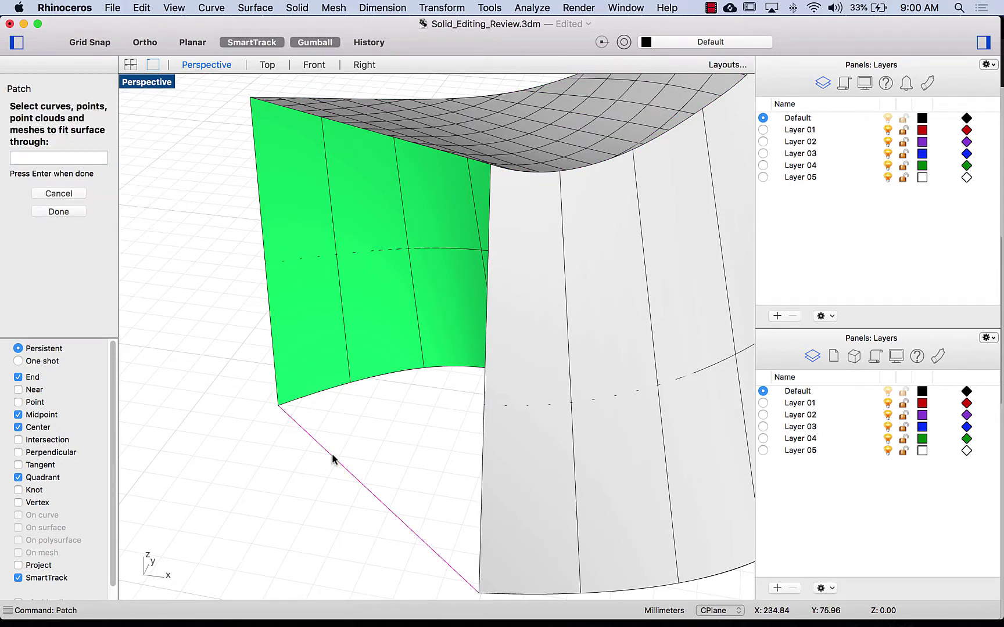
click(272, 345)
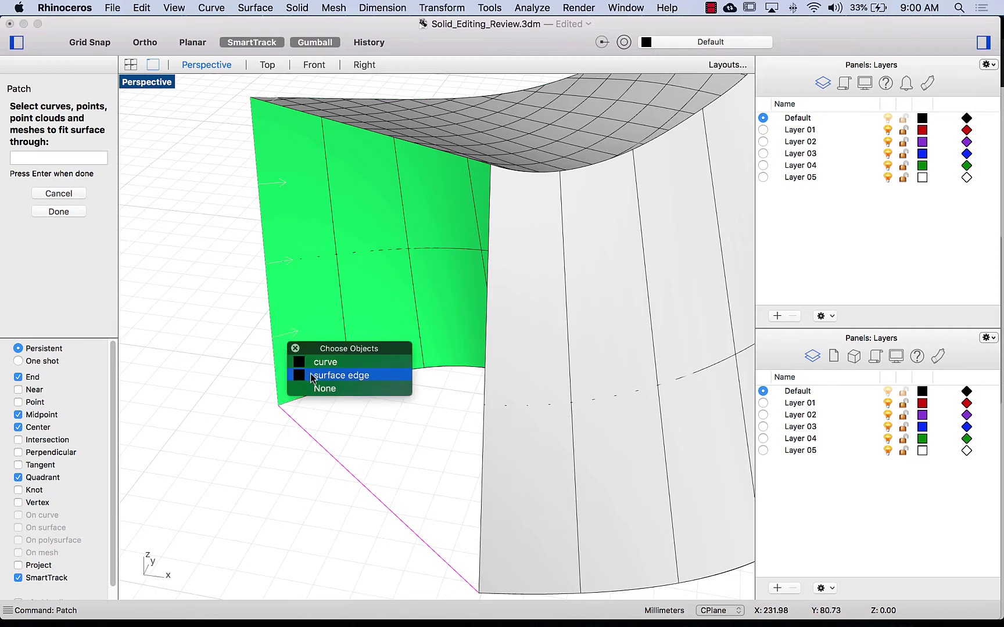
click(312, 378)
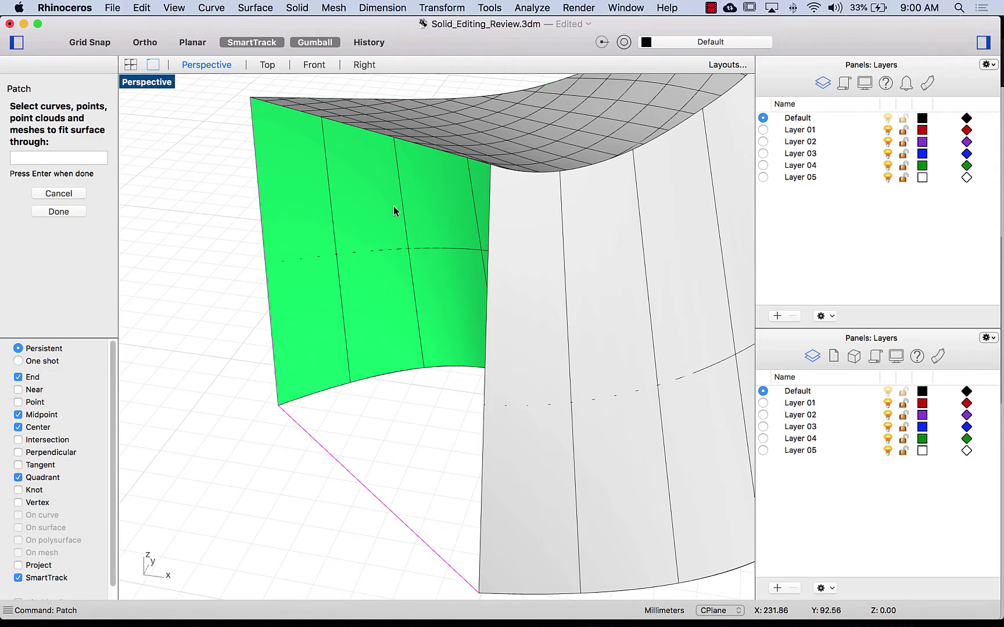
click(420, 151)
click(449, 186)
click(488, 221)
click(509, 250)
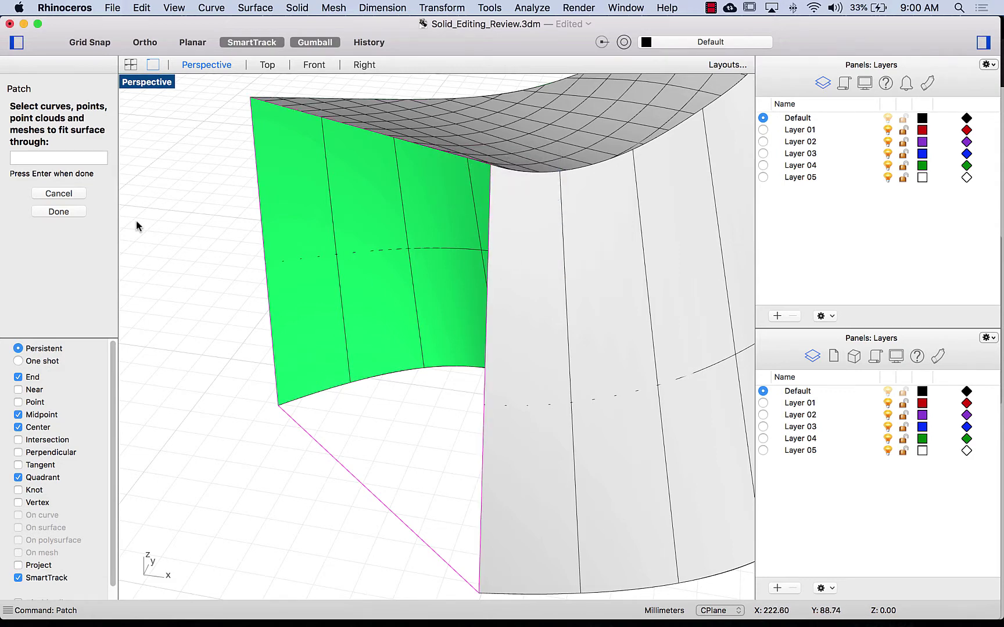
click(74, 212)
drag(111, 163, 650, 141)
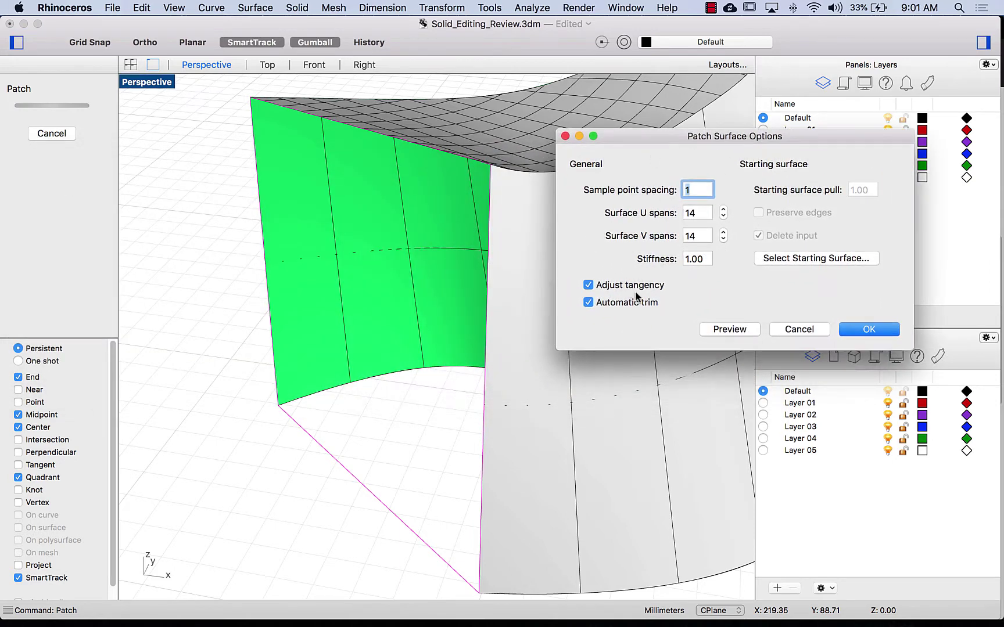
- Preview the side patch with tangency adjustment, then create it with Adjust tangency turned off
click(729, 329)
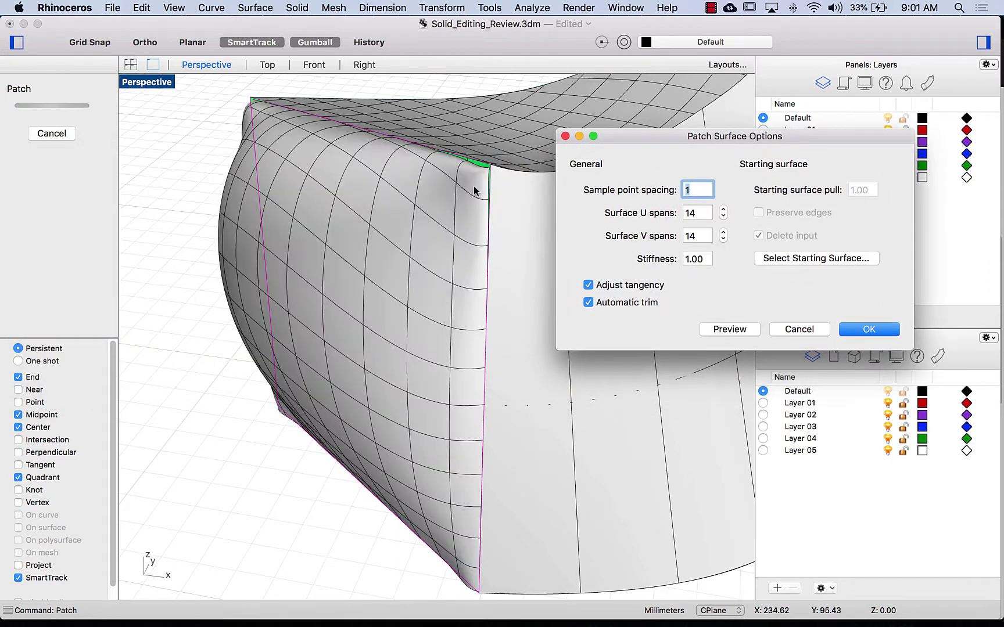
scroll(475, 191, up, 5)
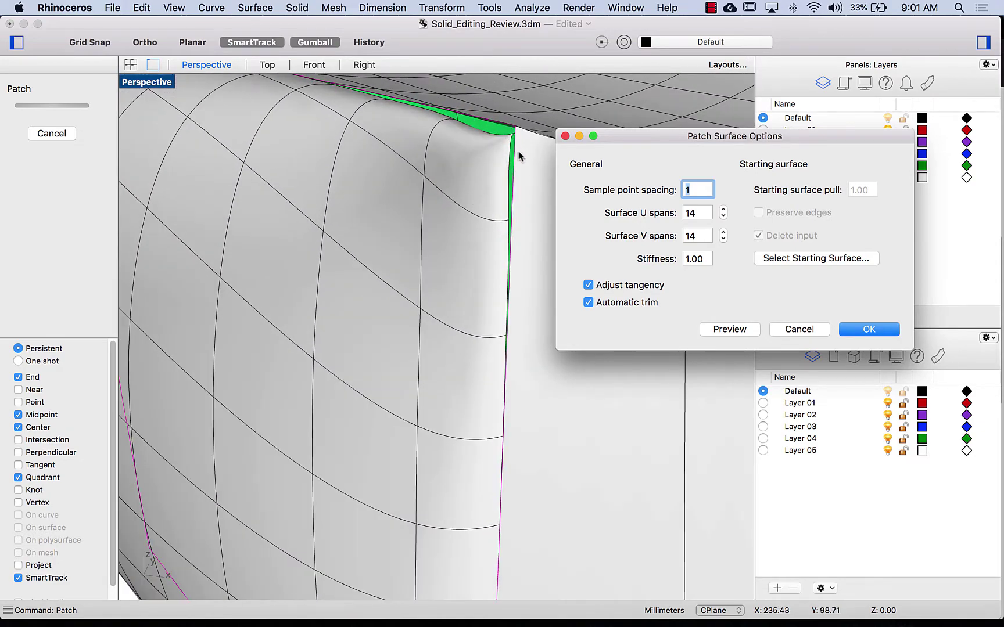
scroll(519, 156, down, 5)
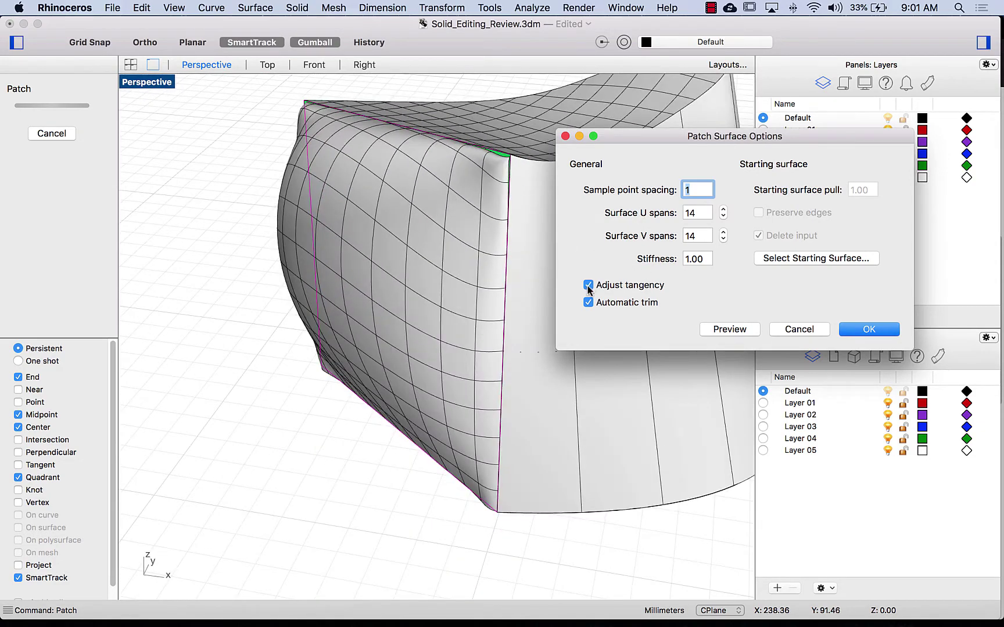
click(868, 331)
- Flip the surface direction of the new side patch with Dir
click(483, 309)
text(dir)
key(Return)
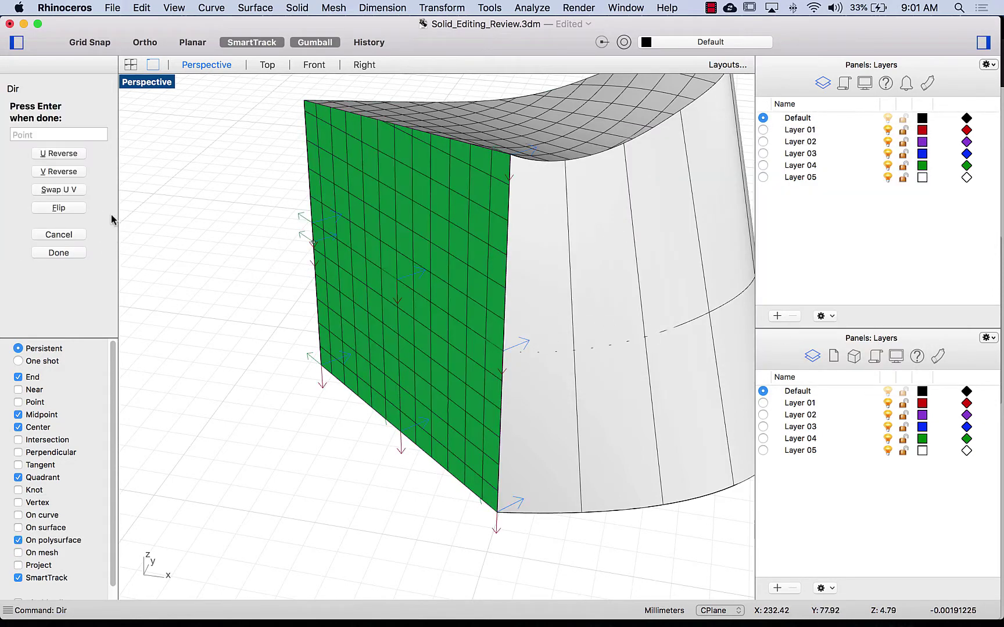
click(74, 251)
scroll(186, 251, down, 2)
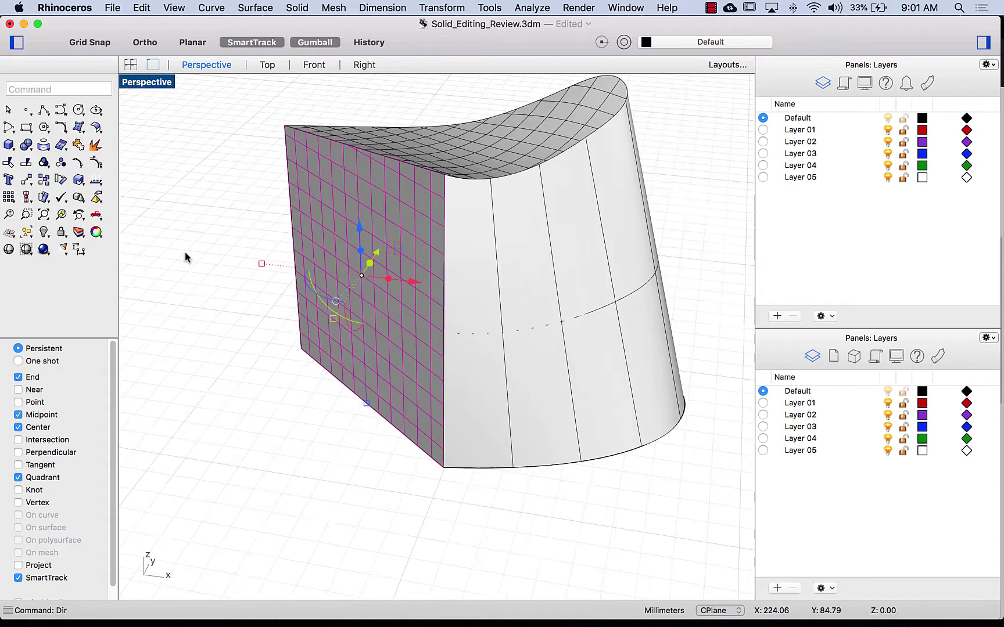
click(186, 252)
- Join the curved wall, the side patch and the top patch into one polysurface
right_drag(609, 437, 598, 350)
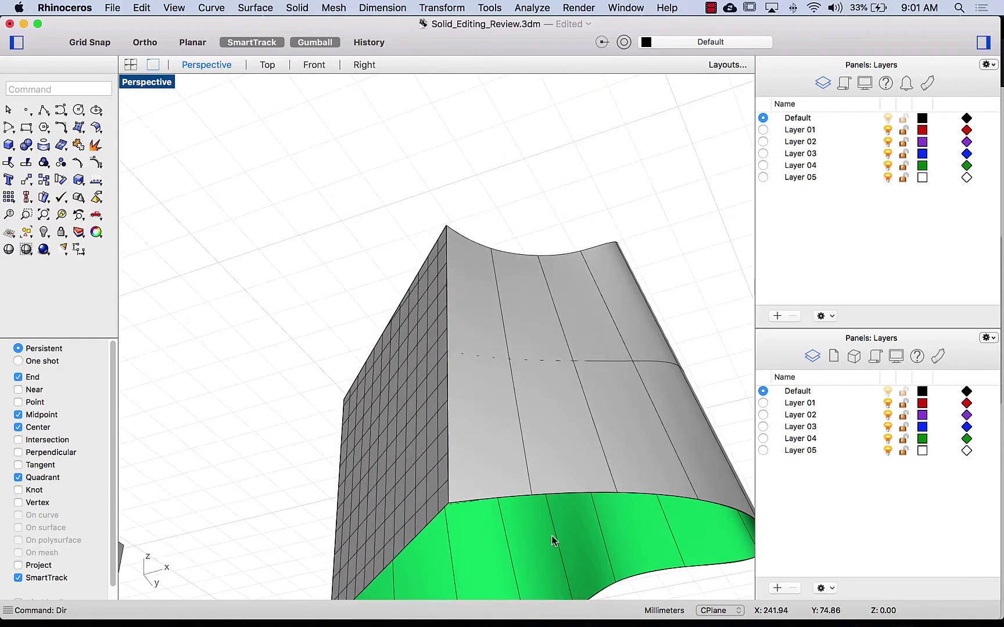
right_drag(553, 538, 540, 407)
click(536, 389)
shift+click(427, 315)
shift+click(465, 159)
text(jo)
key(Return)
- Cap the planar opening at the base of the joined polysurface
text(cap)
key(Return)
right_drag(343, 426, 345, 401)
scroll(344, 402, down, 5)
click(420, 395)
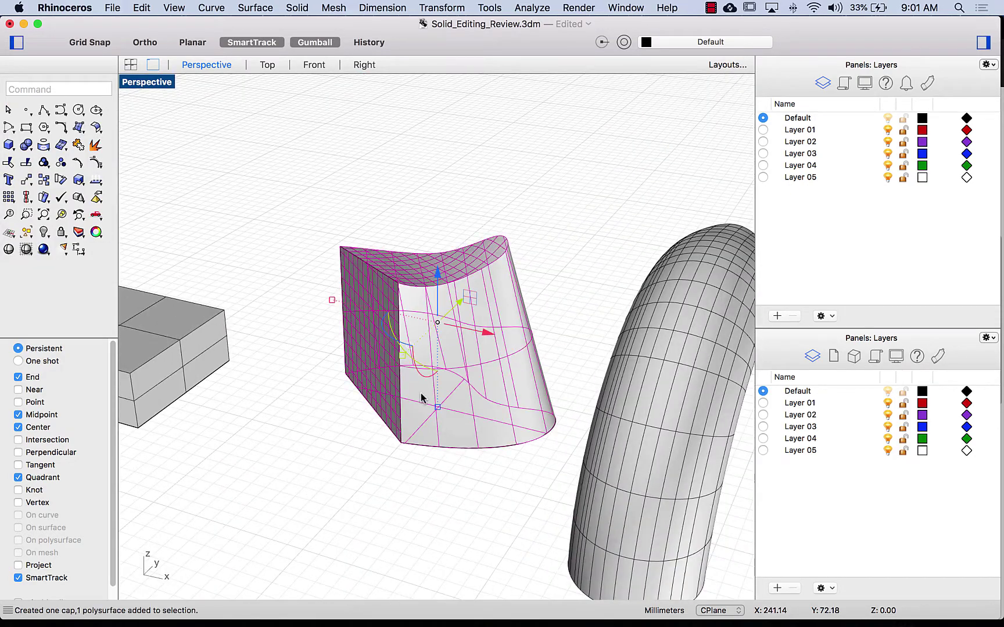
- Check the capped polysurface's object description with the What command, then close the report and deselect the object
text(what)
key(Return)
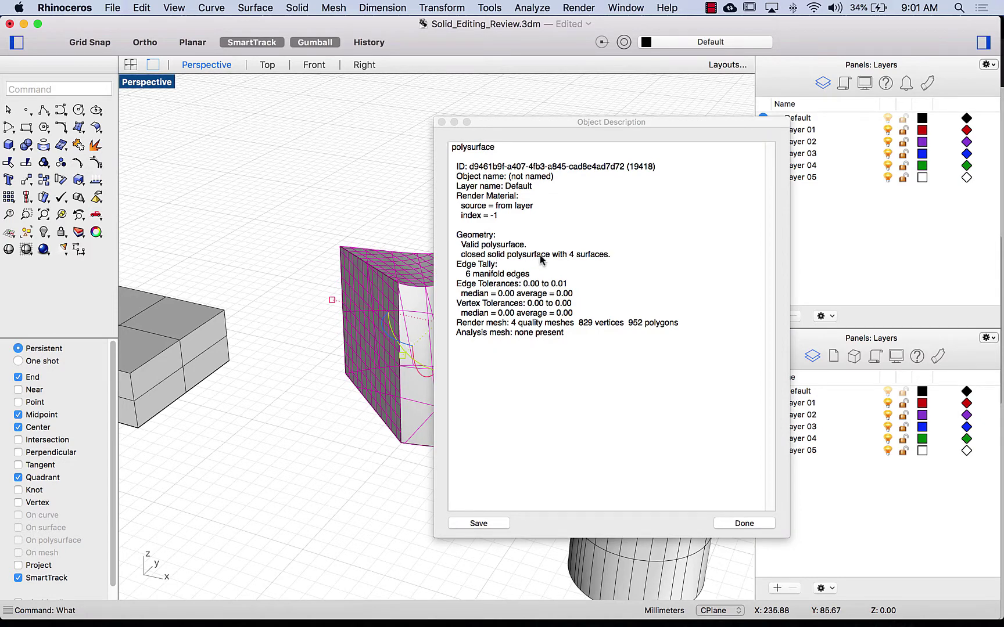
click(755, 526)
click(377, 474)
right_drag(377, 473, 358, 494)
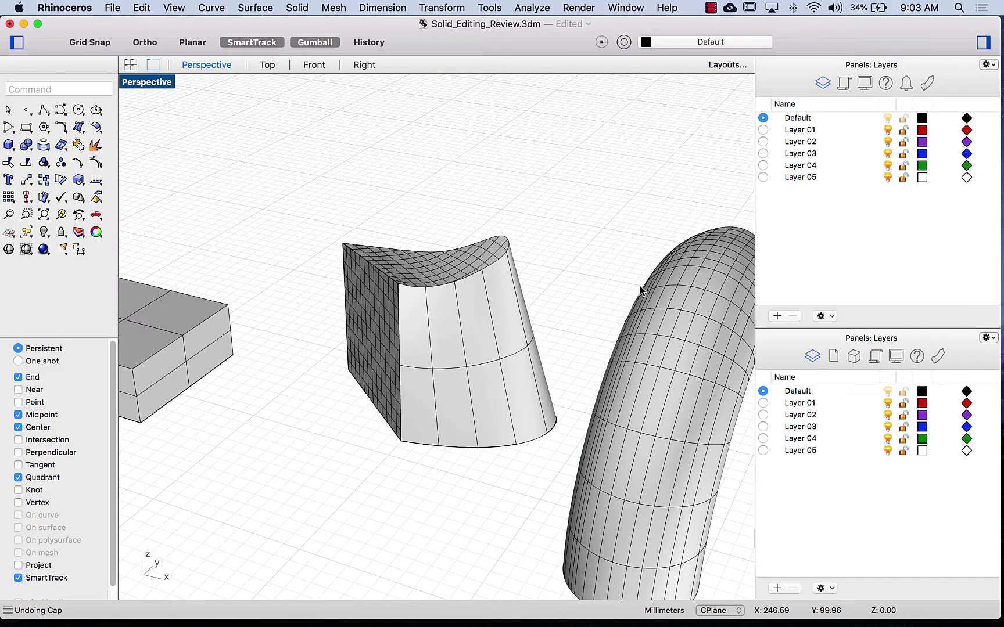
- Start a Patch surface from the open edge loop at the bent tube's non-planar end
right_drag(640, 289, 498, 376)
right_drag(582, 283, 494, 300)
scroll(462, 256, up, 6)
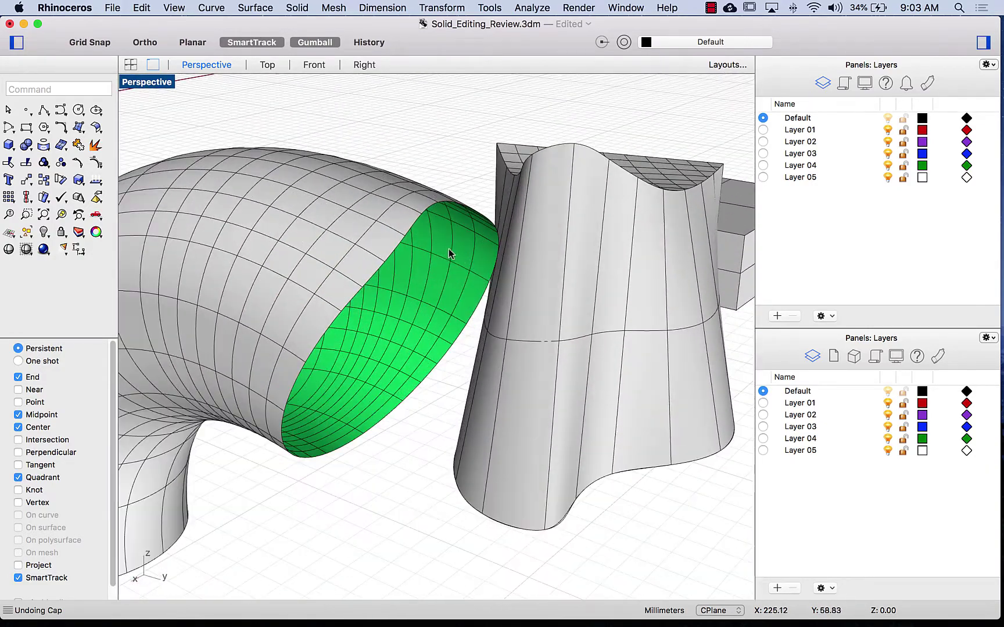
mouse_move(444, 250)
right_down()
mouse_move(465, 254)
mouse_move(457, 269)
mouse_move(449, 232)
right_up()
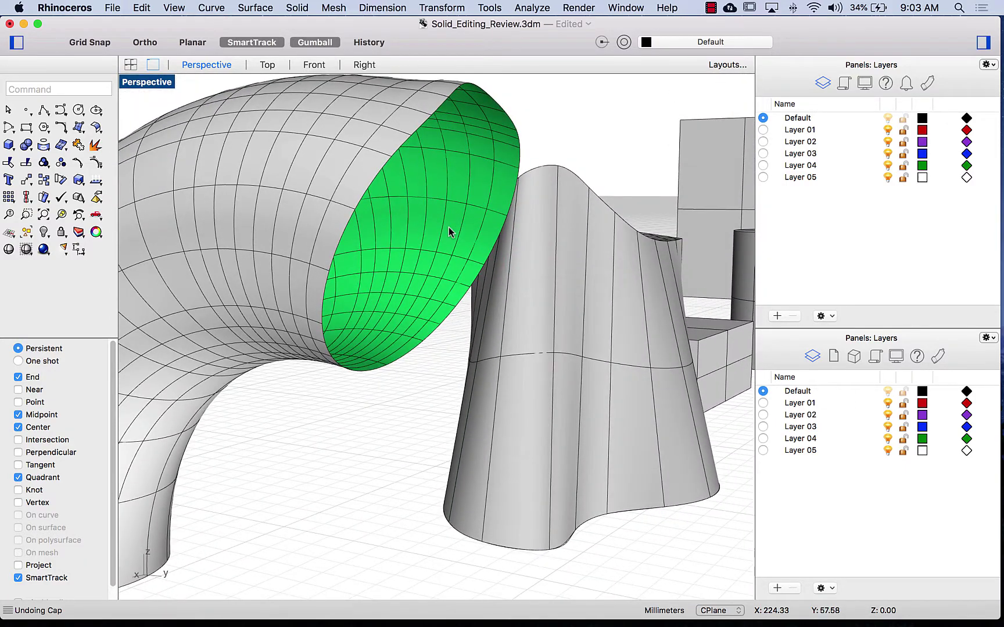
text(patch)
key(Return)
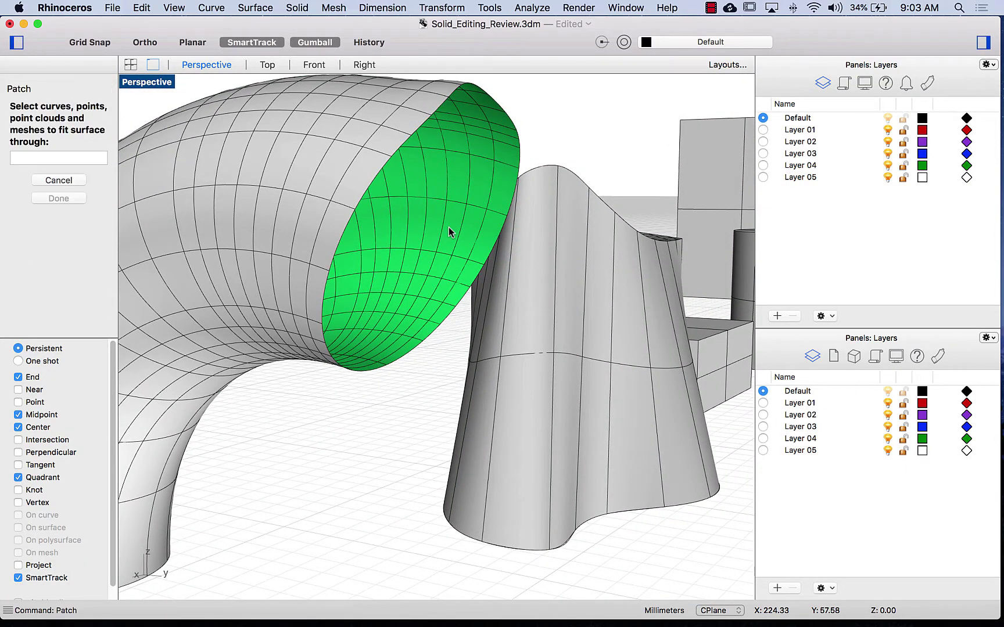
click(520, 164)
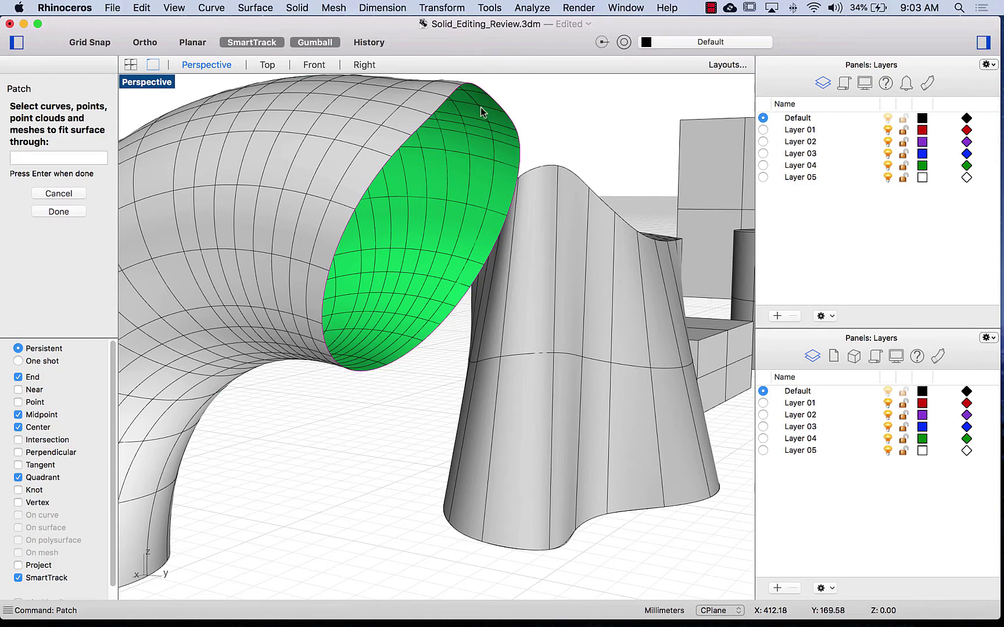
scroll(339, 244, up, 5)
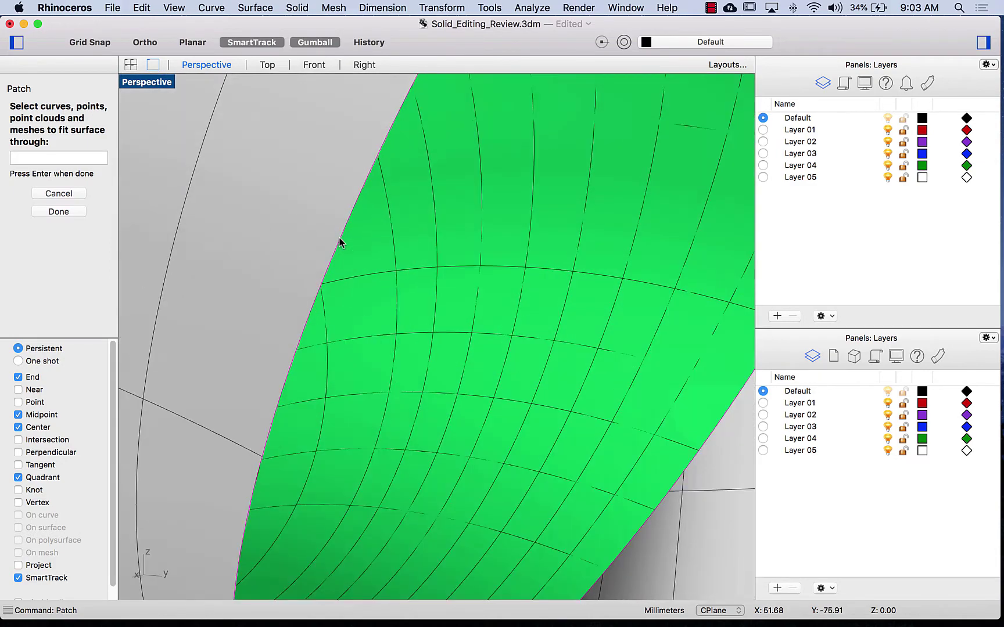
scroll(339, 244, down, 5)
click(49, 211)
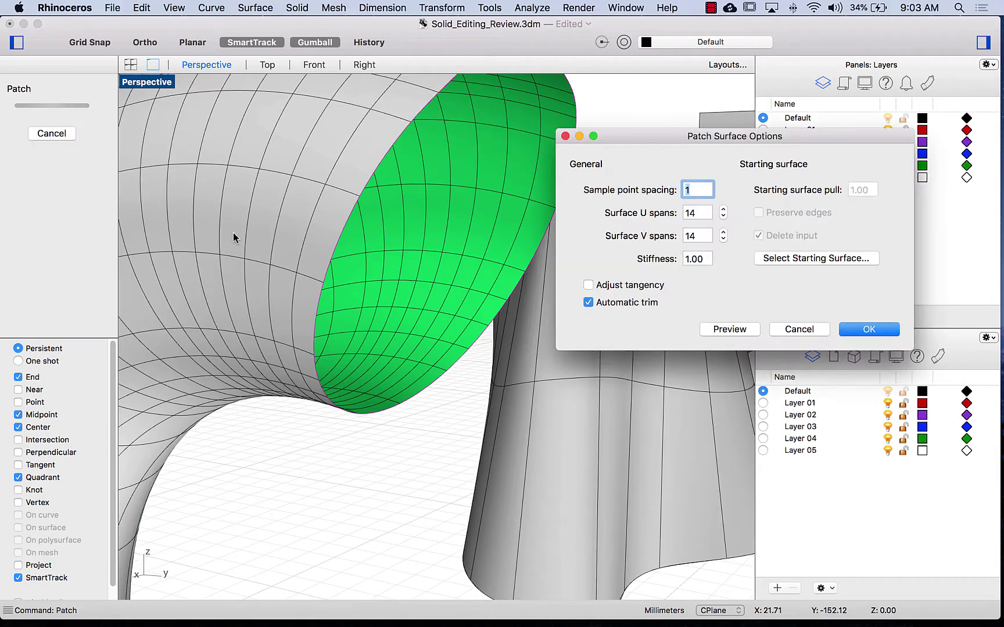
- Preview the tube-end patch with Adjust tangency and Automatic trim enabled, and inspect its bulged shape
click(612, 286)
drag(684, 140, 712, 142)
click(757, 332)
scroll(462, 275, up, 3)
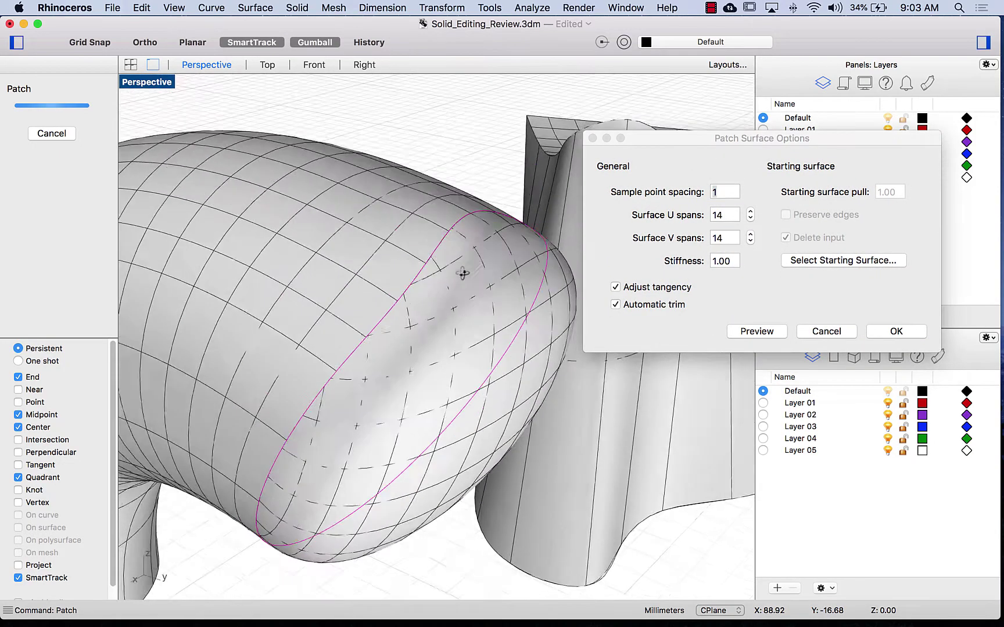
mouse_move(461, 275)
right_down()
mouse_move(431, 269)
mouse_move(410, 239)
mouse_move(350, 213)
mouse_move(389, 211)
mouse_move(439, 227)
mouse_move(464, 262)
mouse_move(449, 278)
right_up()
- Create the tube-end patch with Adjust tangency off and Automatic trim on
click(614, 292)
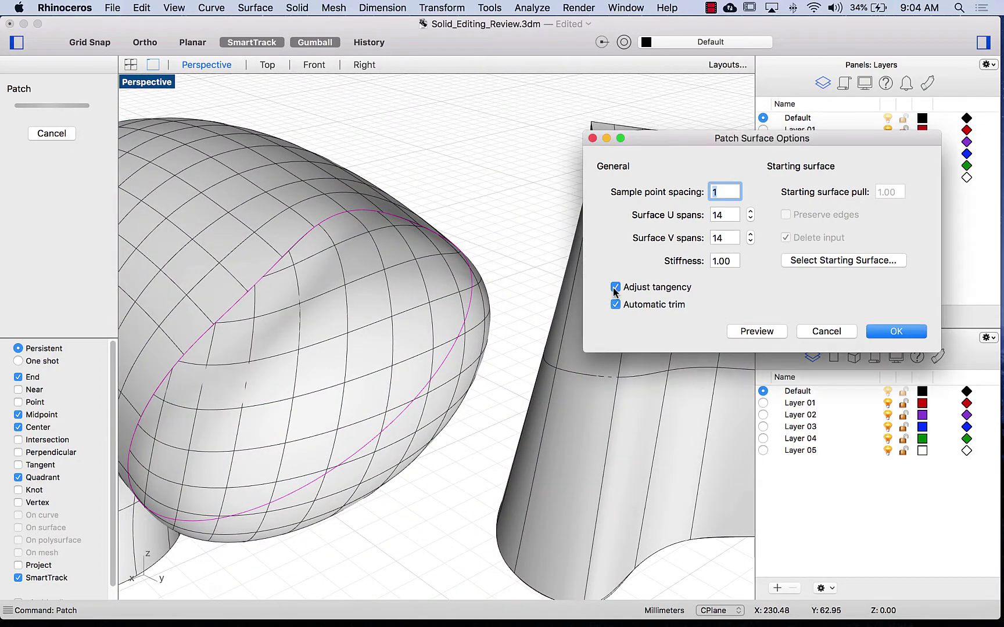
click(764, 331)
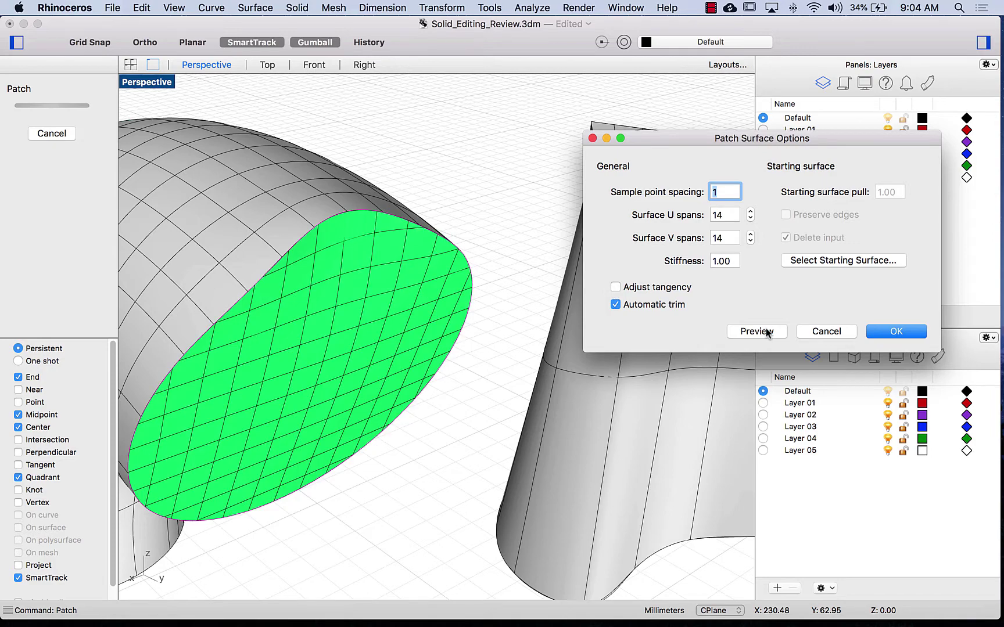
click(924, 331)
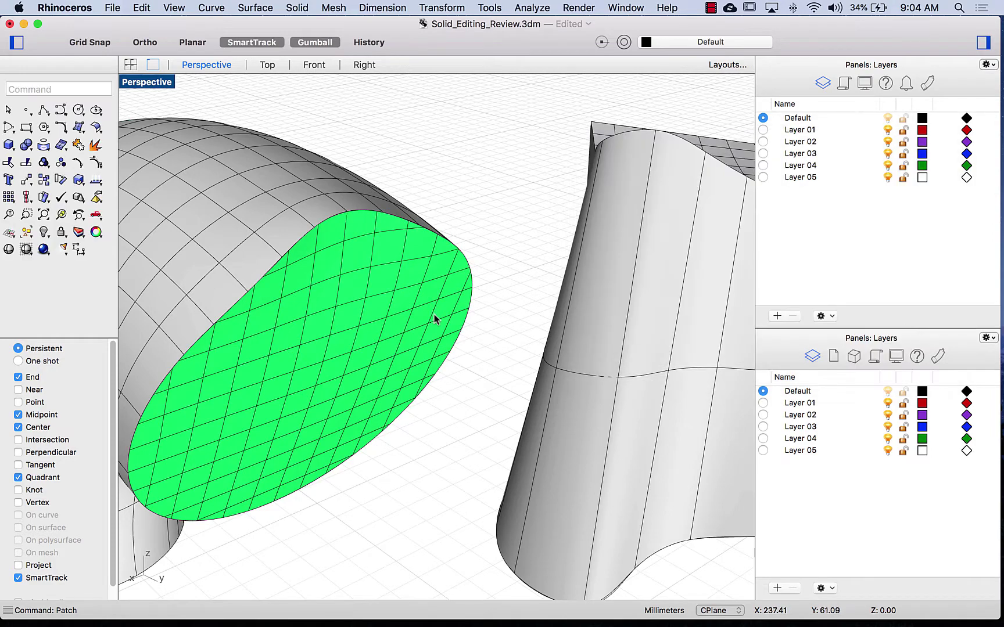
- Flip the surface direction of the new patch on the tube's end with Dir
shift+right_drag(435, 318, 480, 314)
click(476, 316)
text(dir)
key(Return)
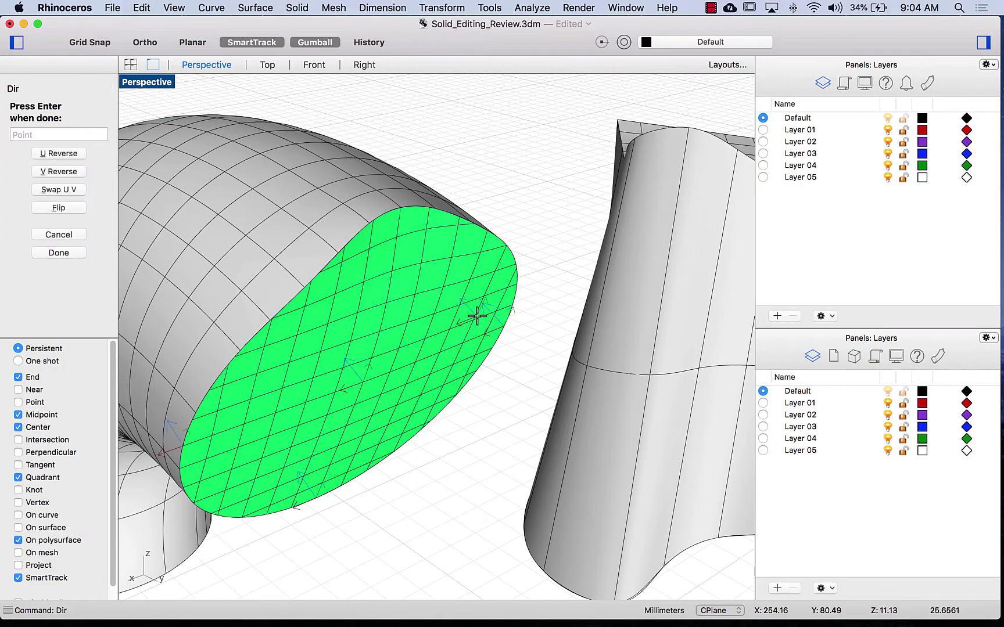
click(71, 209)
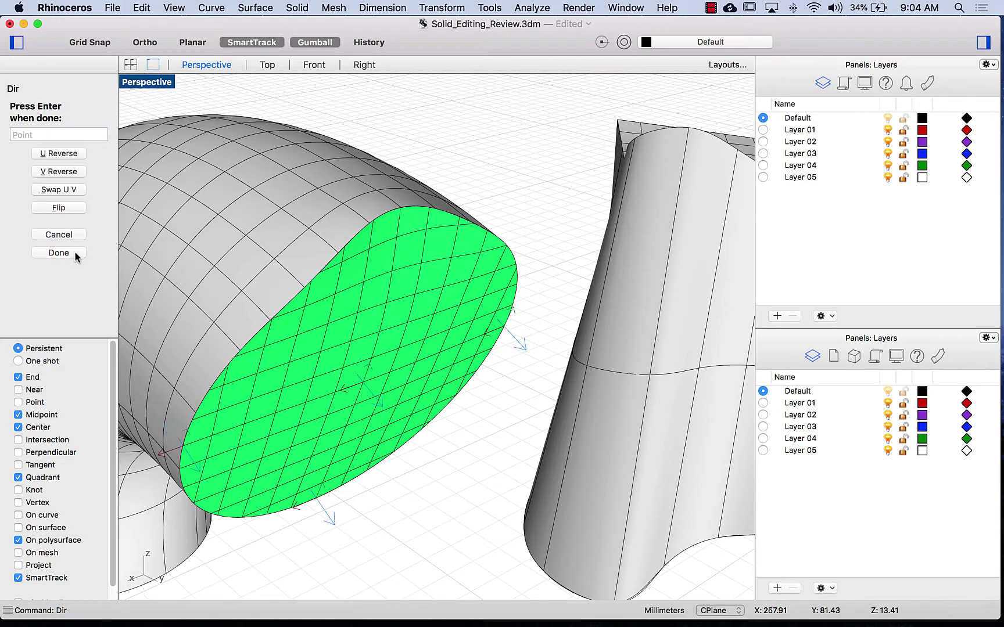
click(59, 253)
- Cap the planar opening at the other end of the bent tube
scroll(278, 279, down, 5)
shift+right_drag(277, 280, 419, 199)
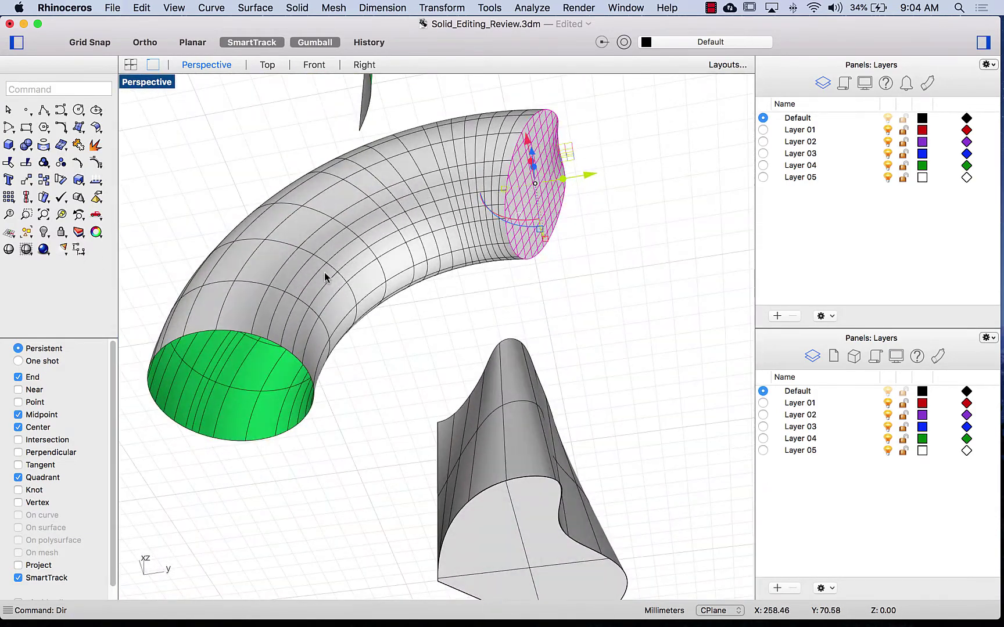
click(324, 272)
text(cap)
key(Return)
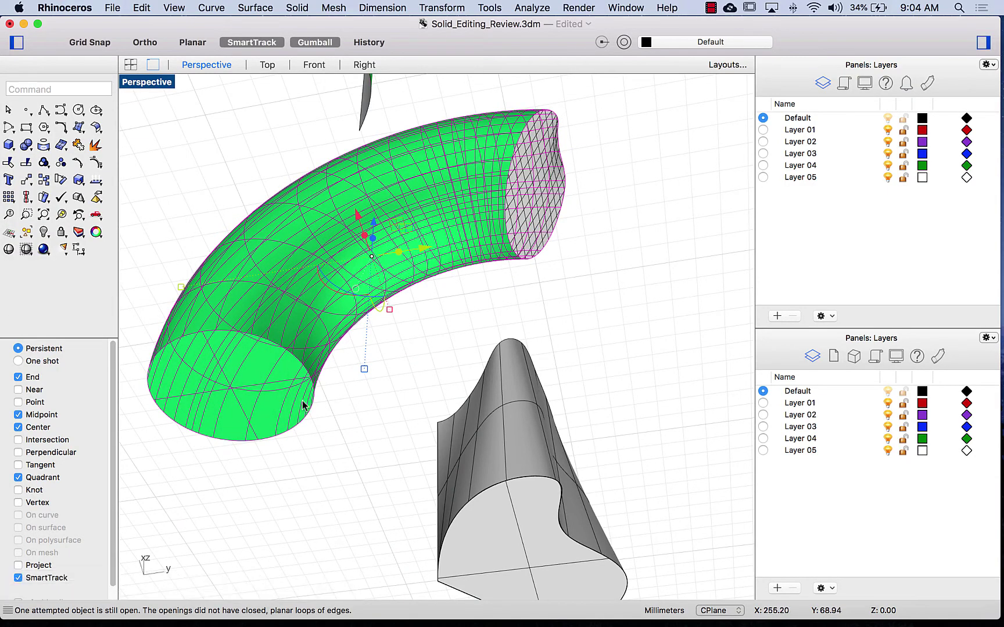
- Flip the surface direction of the capped tube with the Flip command and deselect it
text(fli)
key(Return)
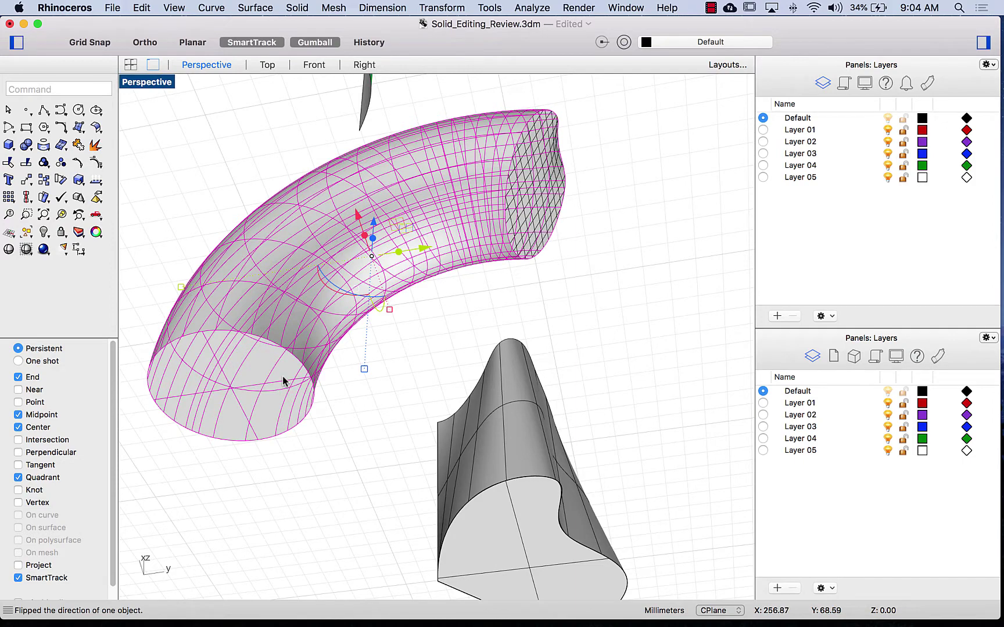
click(359, 401)
mouse_move(356, 402)
right_down()
mouse_move(363, 423)
mouse_move(371, 412)
right_up()
click(283, 422)
- Join the end patch and the capped tube into one polysurface, then select it to check and deselect it
shift+super+click(543, 225)
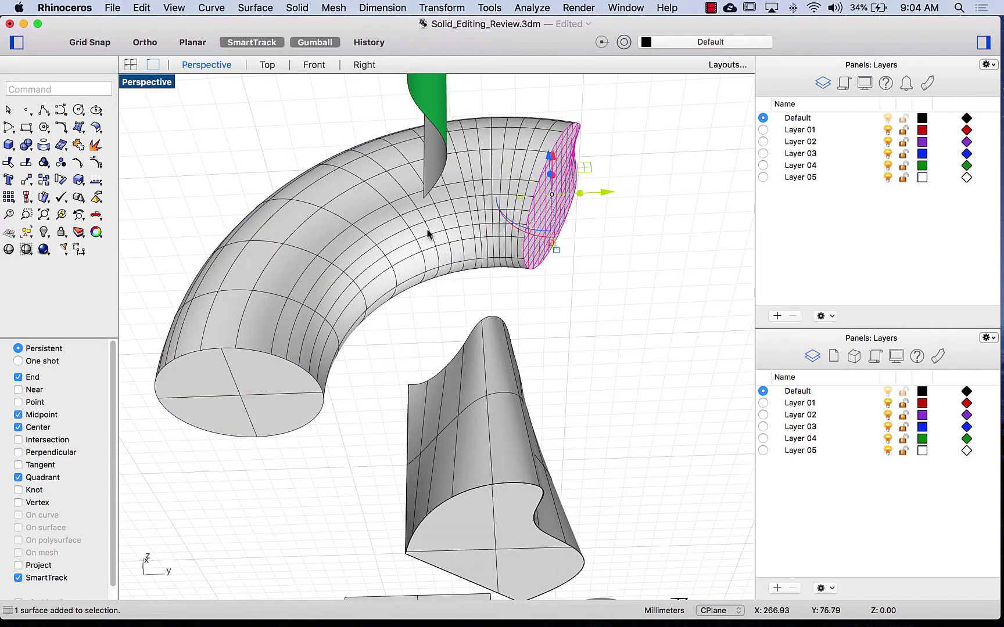
click(409, 236)
text(join)
key(Return)
click(640, 272)
click(564, 235)
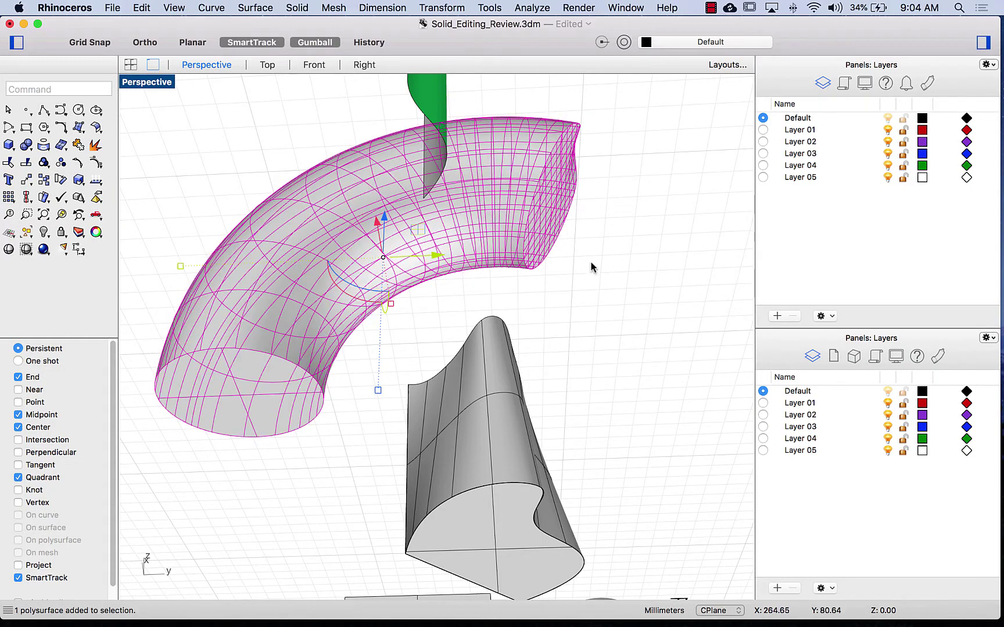
right_drag(301, 296, 465, 379)
click(463, 371)
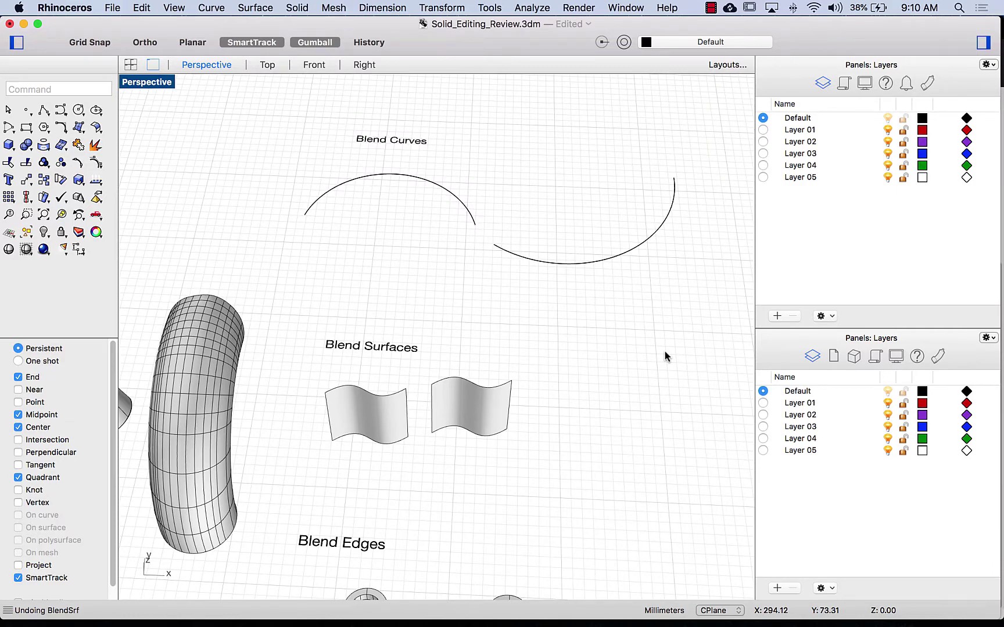
- Start a BlendCrv blend between the facing ends of the two arcs in the Blend Curves example
mouse_move(455, 274)
right_down()
mouse_move(459, 285)
mouse_move(463, 278)
right_up()
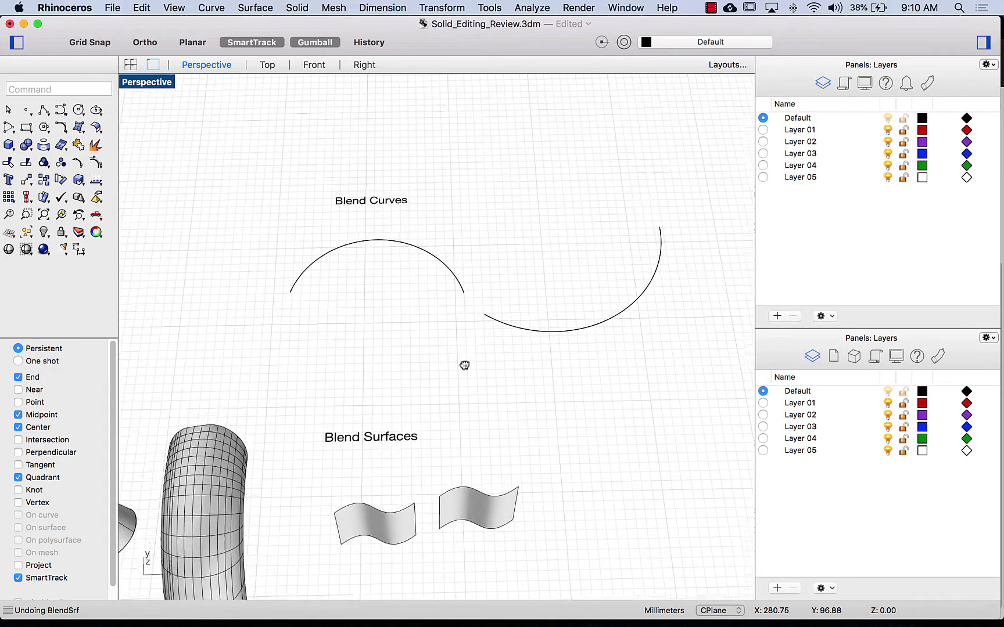
right_drag(464, 373, 419, 367)
right_drag(388, 152, 496, 265)
text(blend)
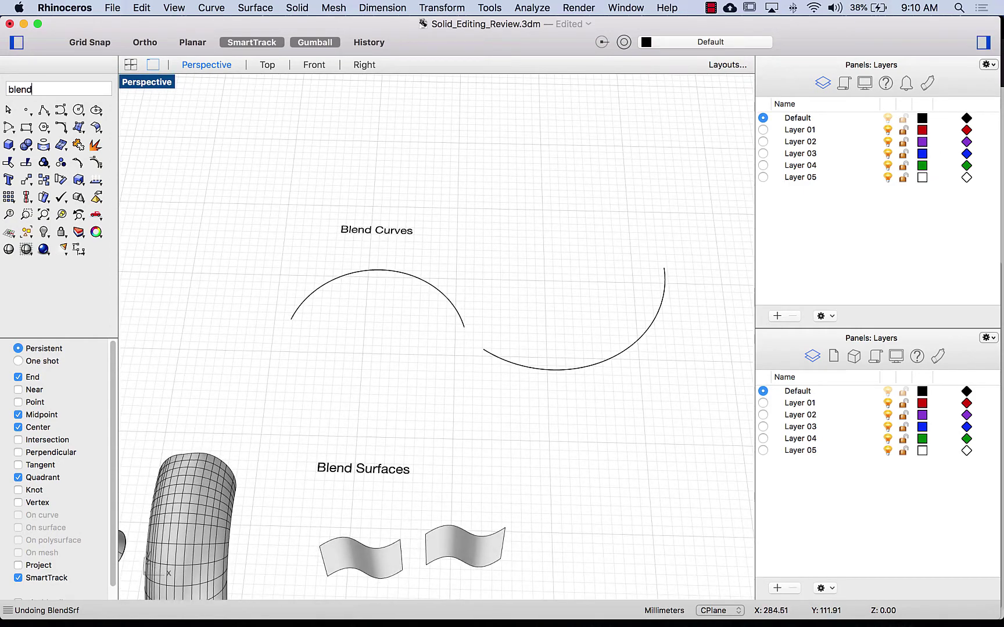
key(Down)
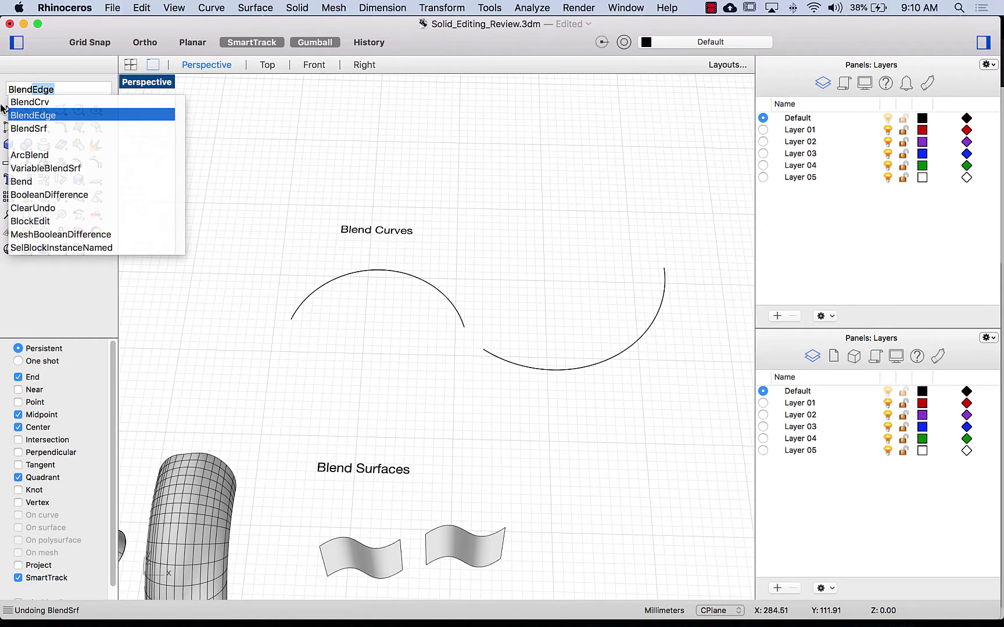
click(42, 105)
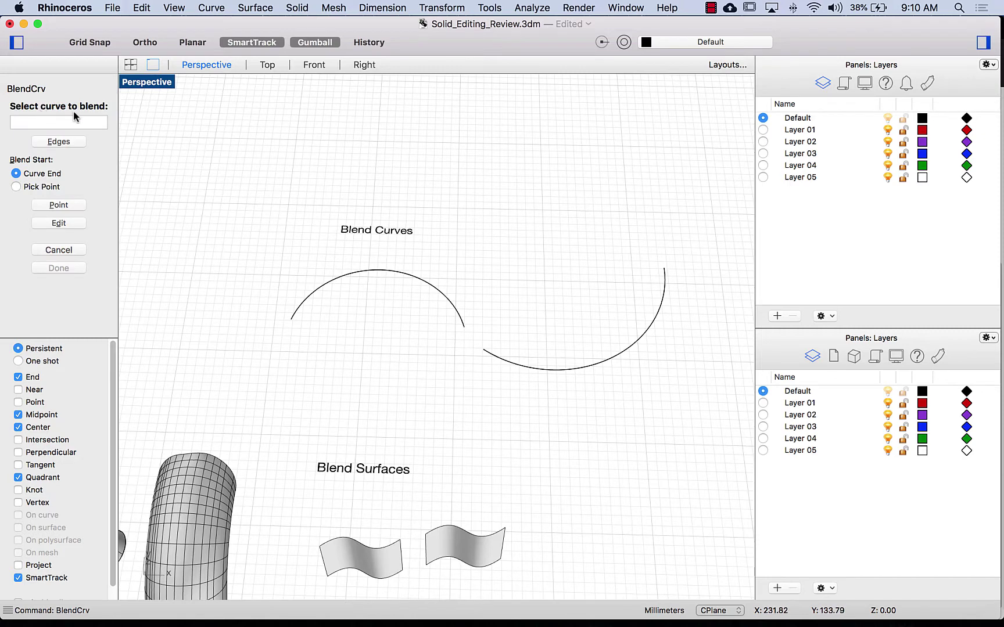
click(462, 322)
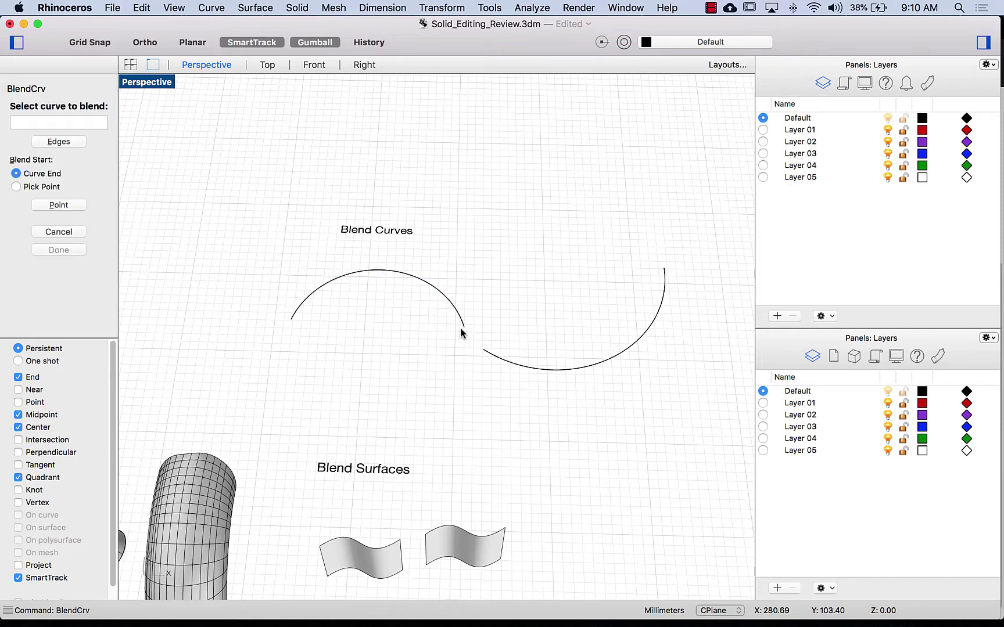
click(492, 354)
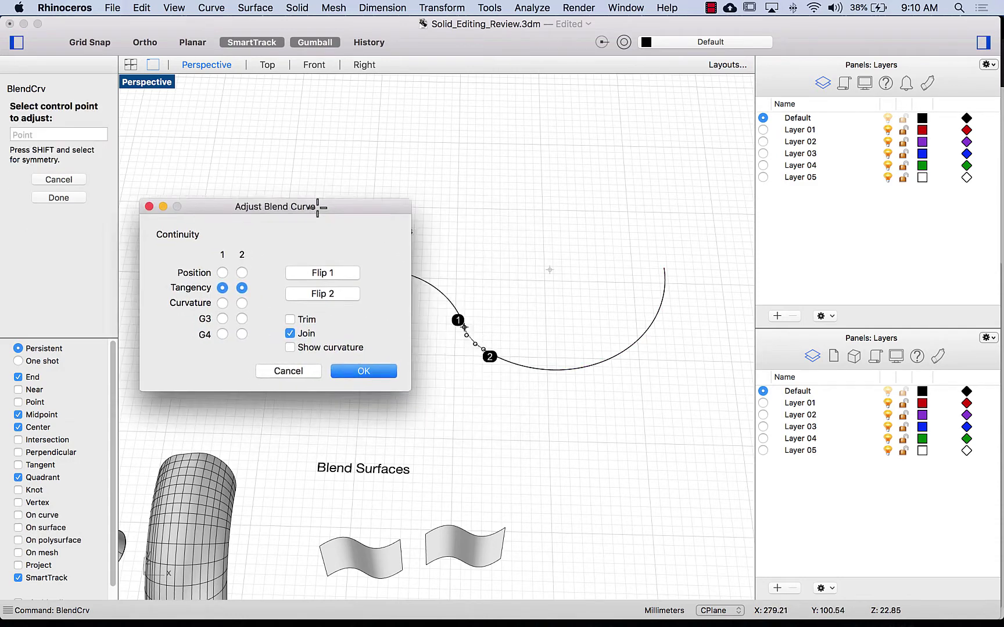
drag(297, 206, 224, 203)
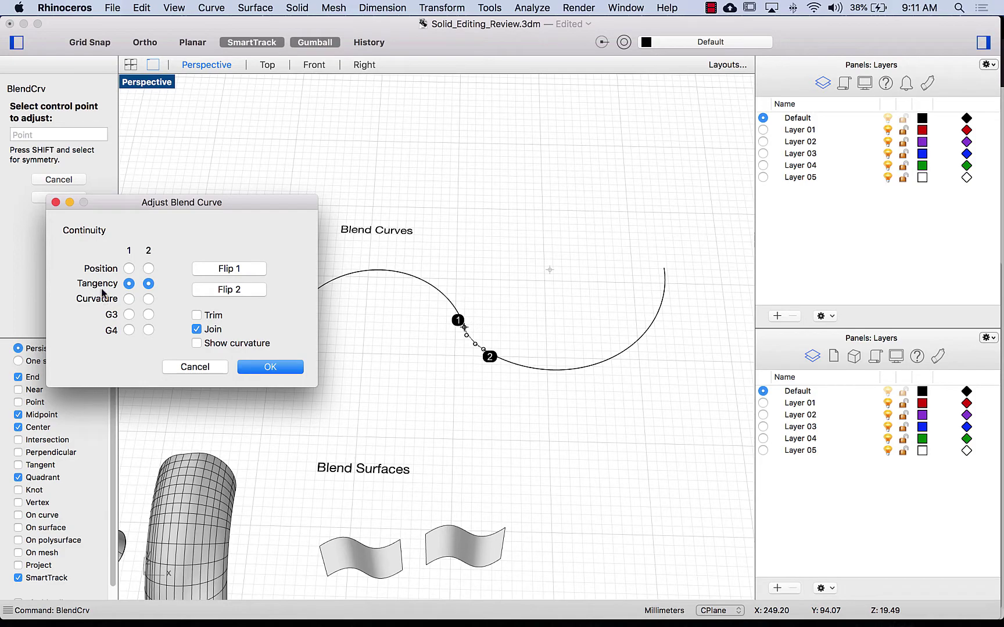
scroll(467, 350, up, 2)
scroll(466, 350, up, 1)
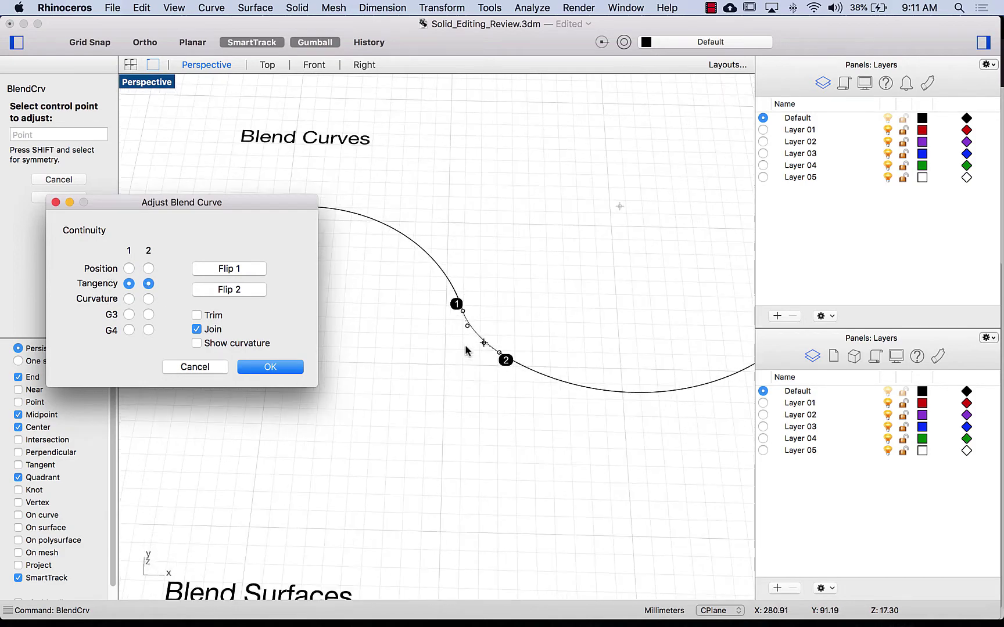
- Set the curve blend's continuity to Position at both ends and examine the connection
click(129, 268)
click(148, 269)
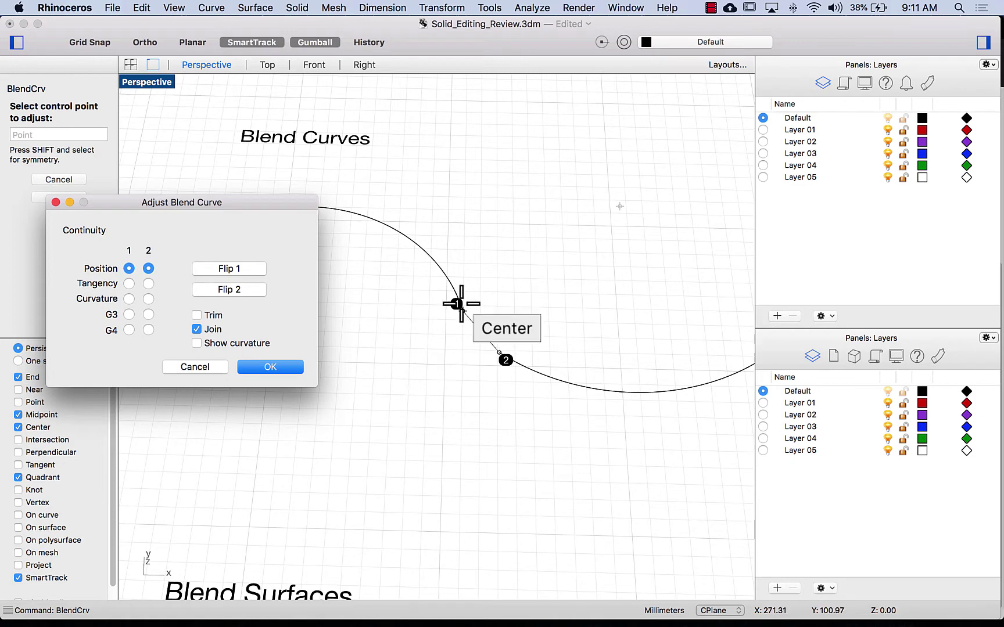
scroll(490, 341, up, 1)
scroll(491, 341, up, 1)
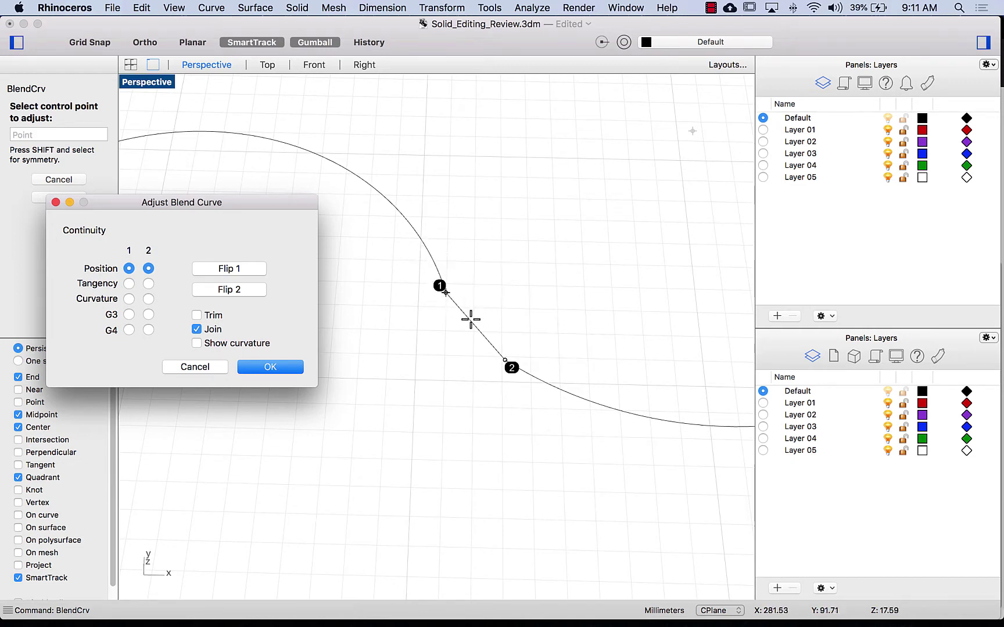
- Create the curve blend with Tangency at both ends and Join enabled, then select the resulting curve to inspect it
click(129, 283)
click(149, 283)
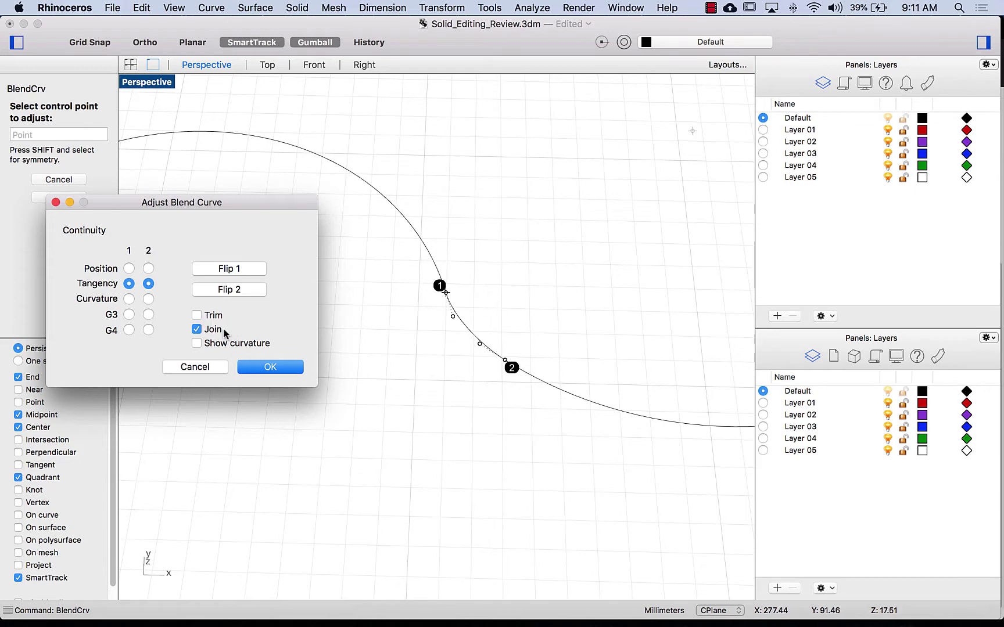
click(290, 368)
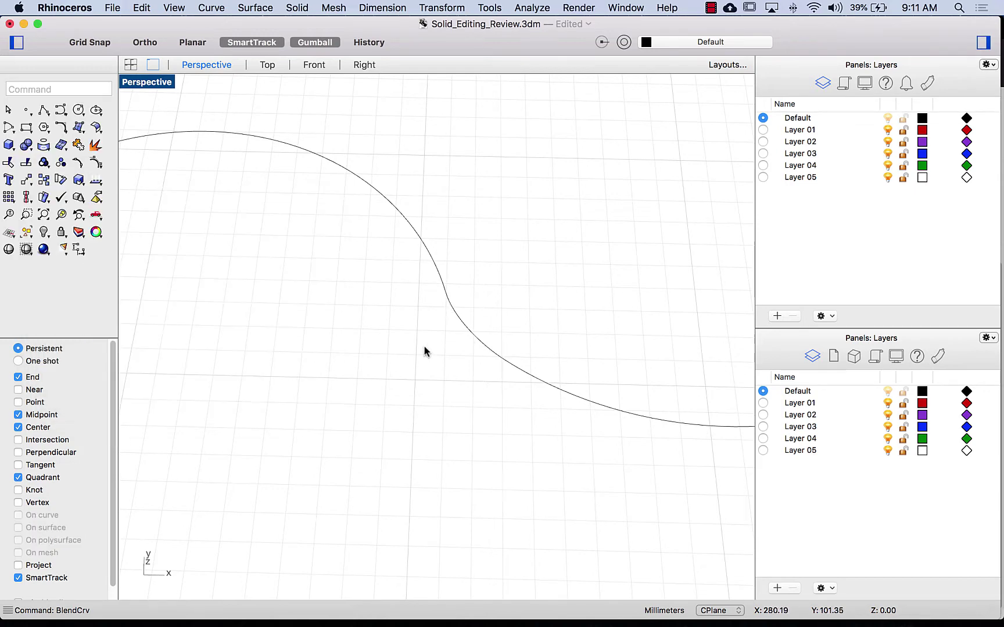
click(483, 343)
scroll(309, 291, down, 5)
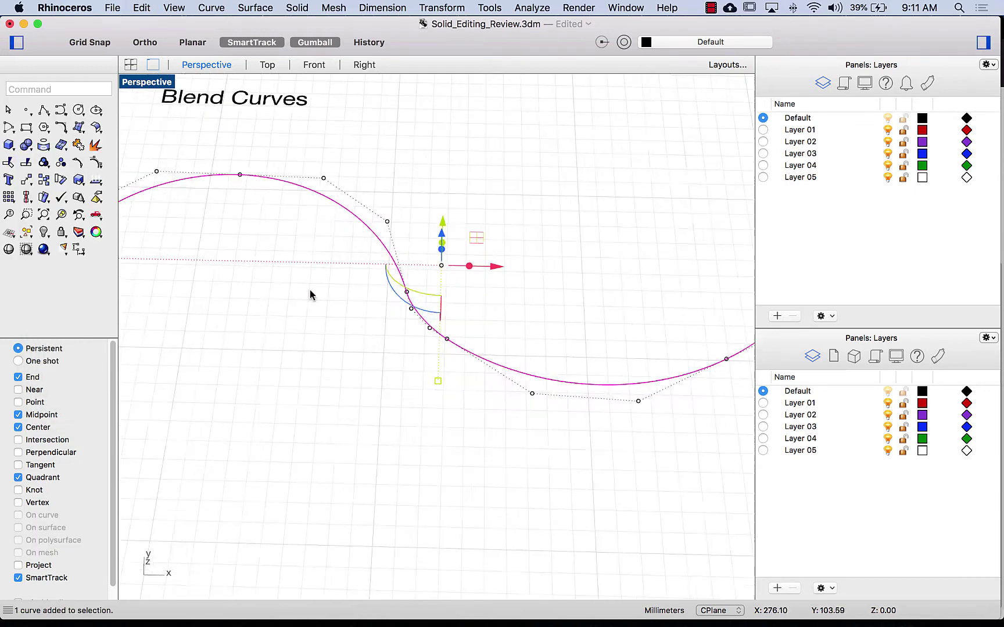
scroll(374, 304, up, 8)
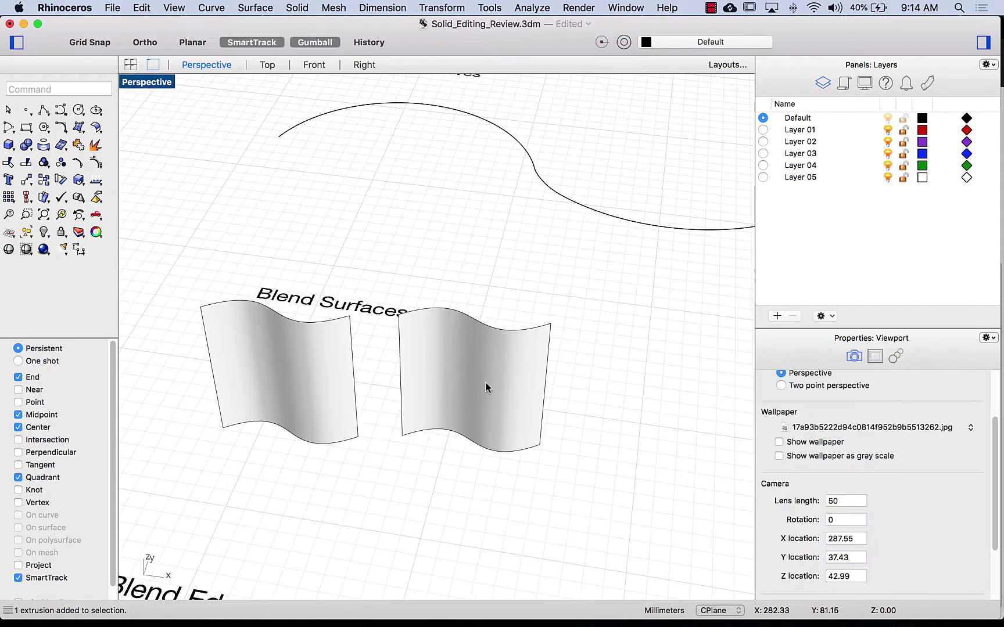
- Preview a BlendSrf blend between the facing edges of the two wavy surfaces, picking both edges near their upper ends, and cancel it
right_drag(373, 354, 359, 396)
text(BlendSrf)
key(Down)
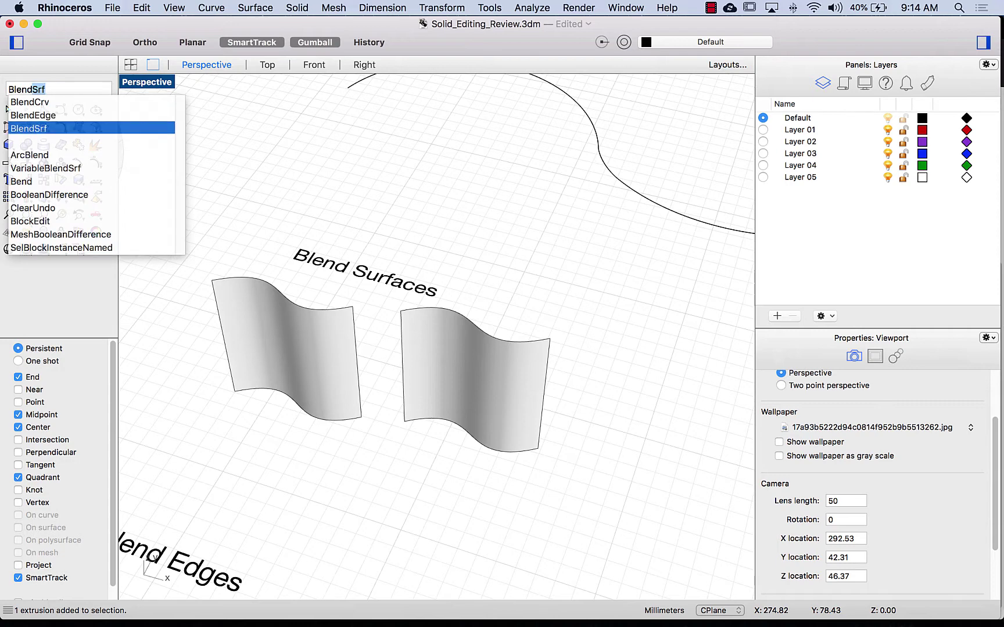
key(Return)
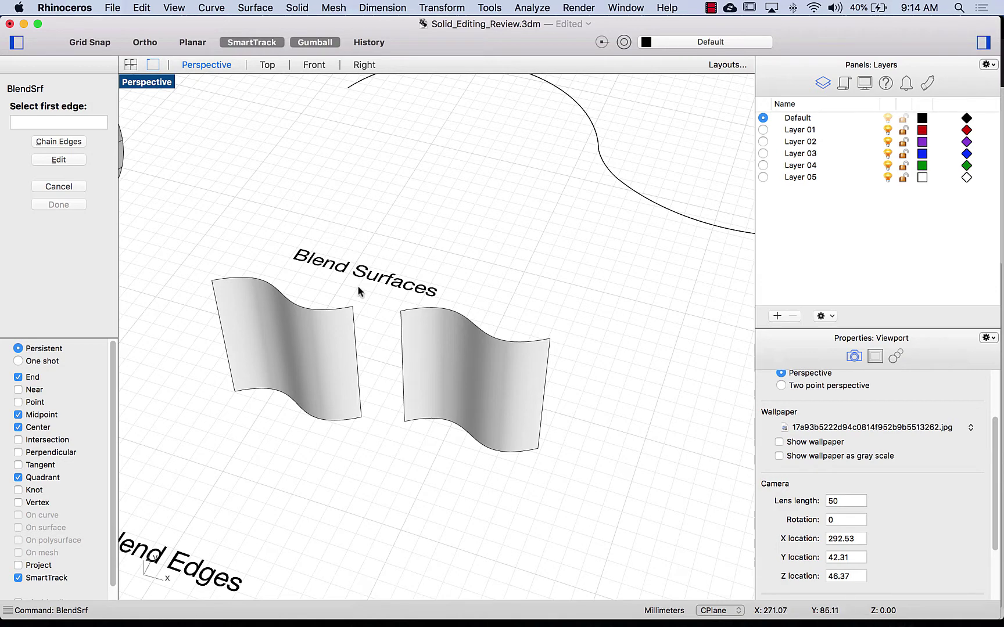
click(354, 318)
click(401, 321)
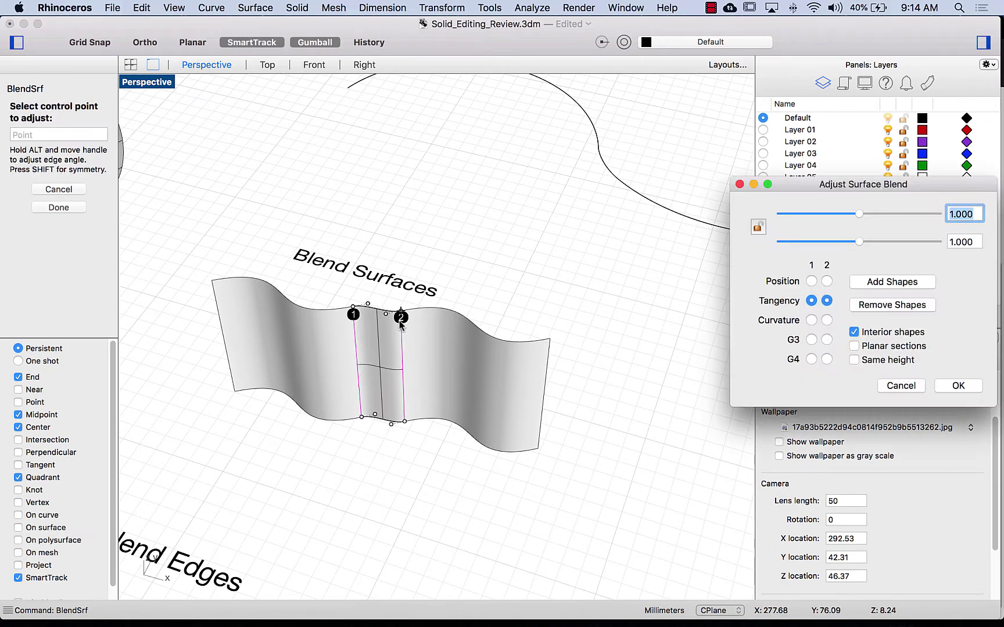
click(901, 386)
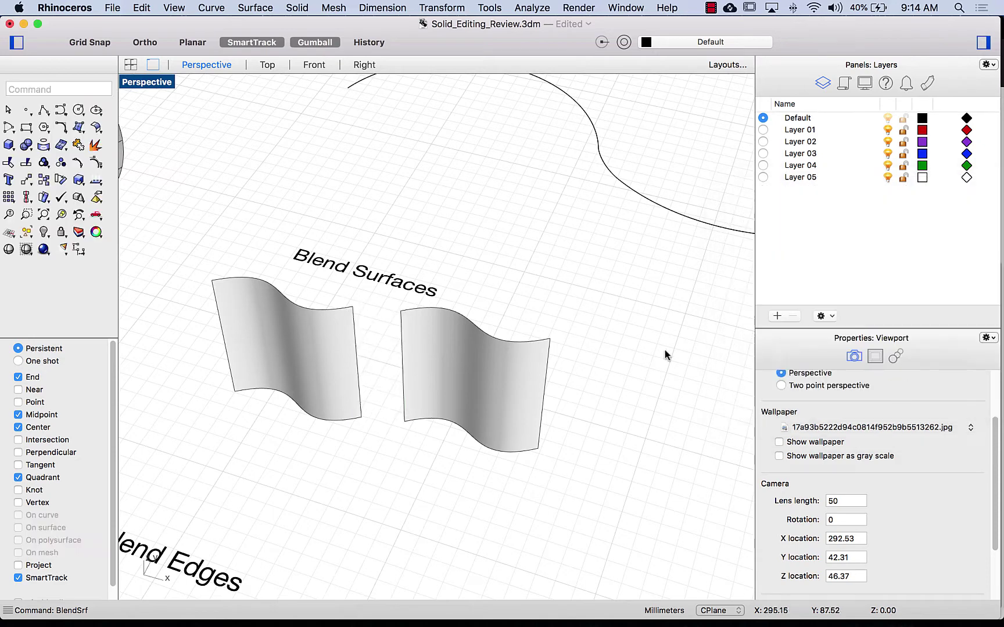
- Preview a twisted surface blend by picking the facing edges near opposite ends, one upper and one lower, and cancel it
key(Return)
click(354, 330)
click(404, 414)
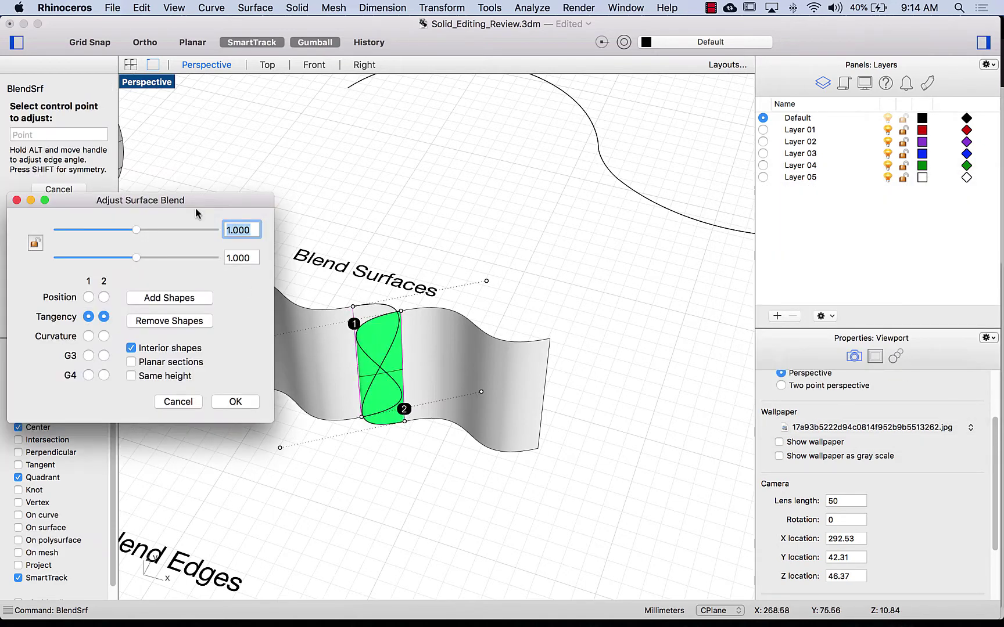
drag(179, 204, 172, 187)
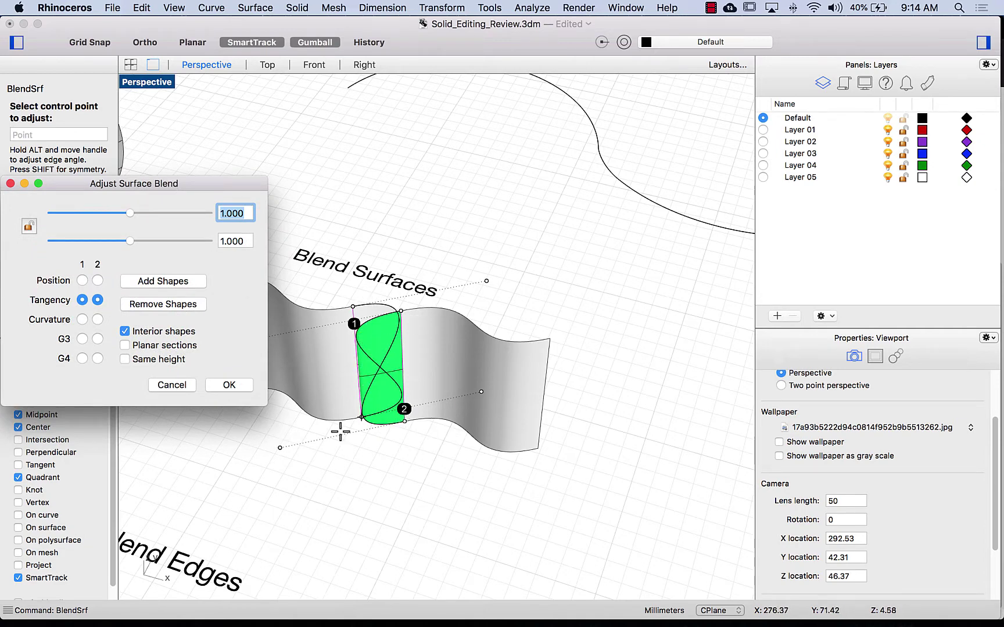
click(179, 388)
- Try the surface blend again with both facing edges picked near their upper ends and Tangency on both sides
key(Return)
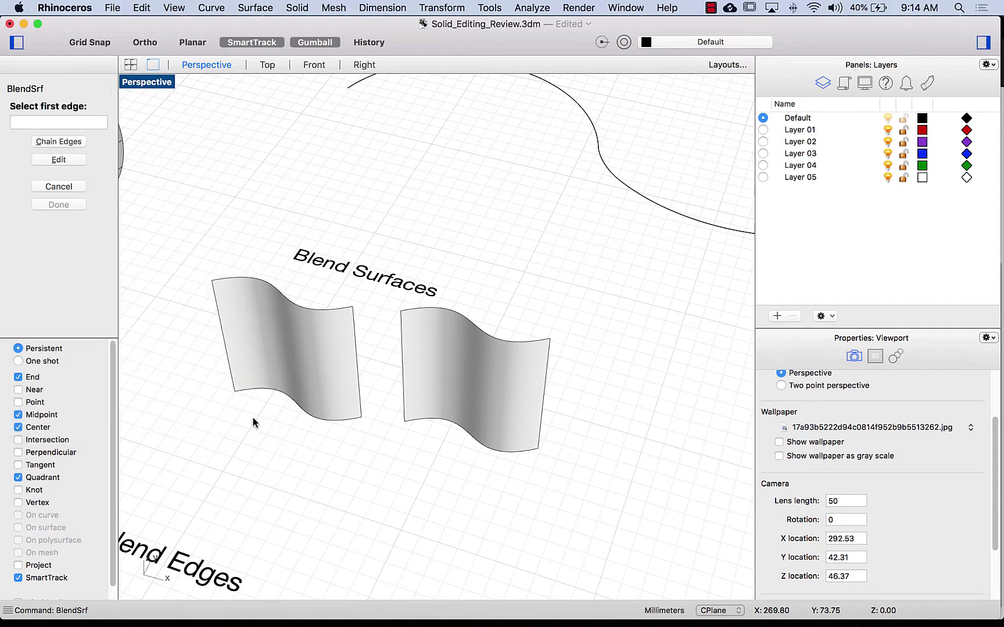
click(352, 318)
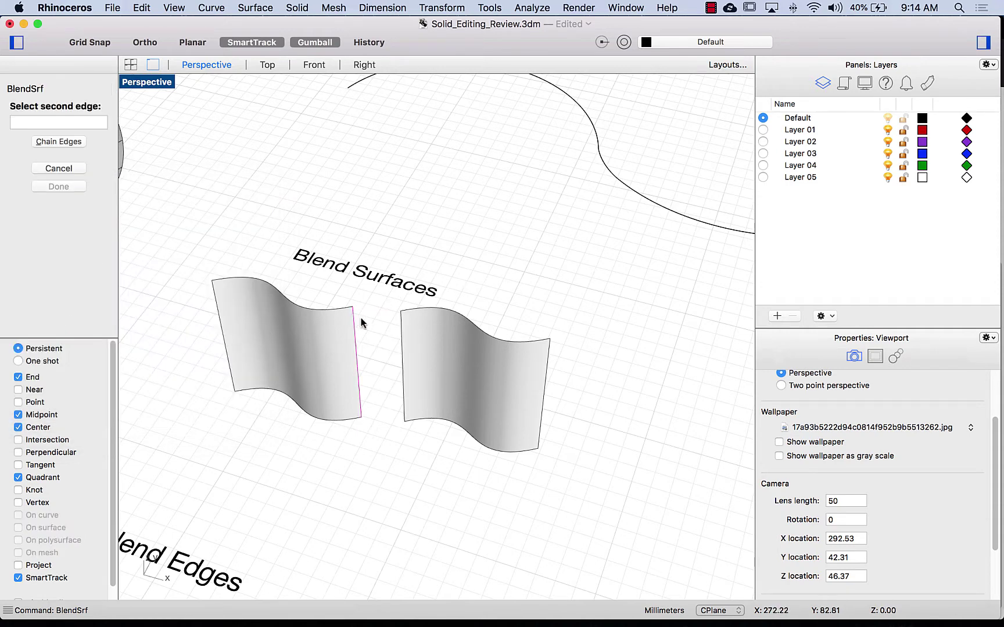
click(399, 323)
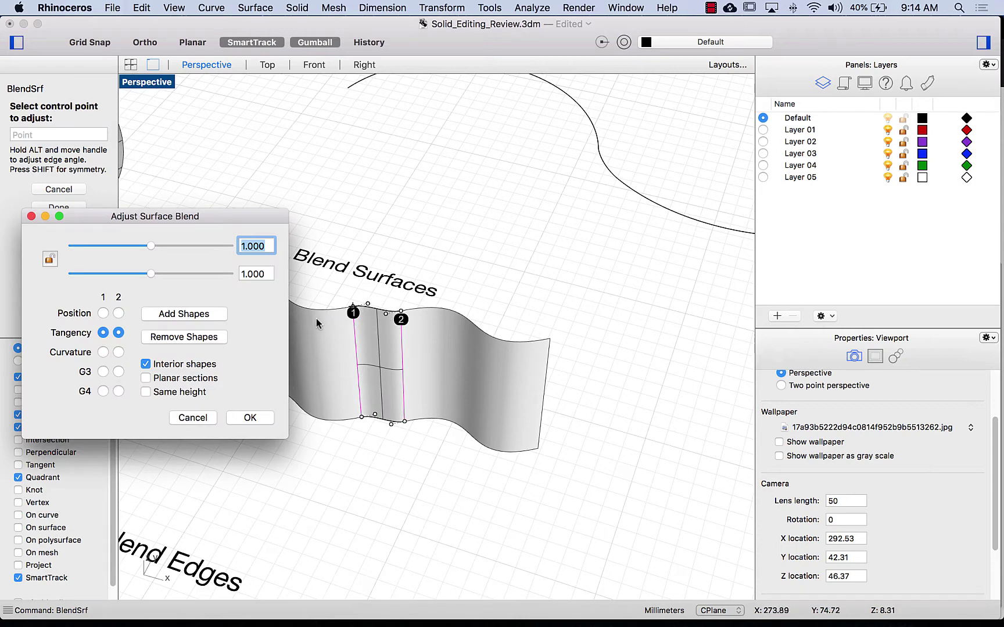
click(258, 419)
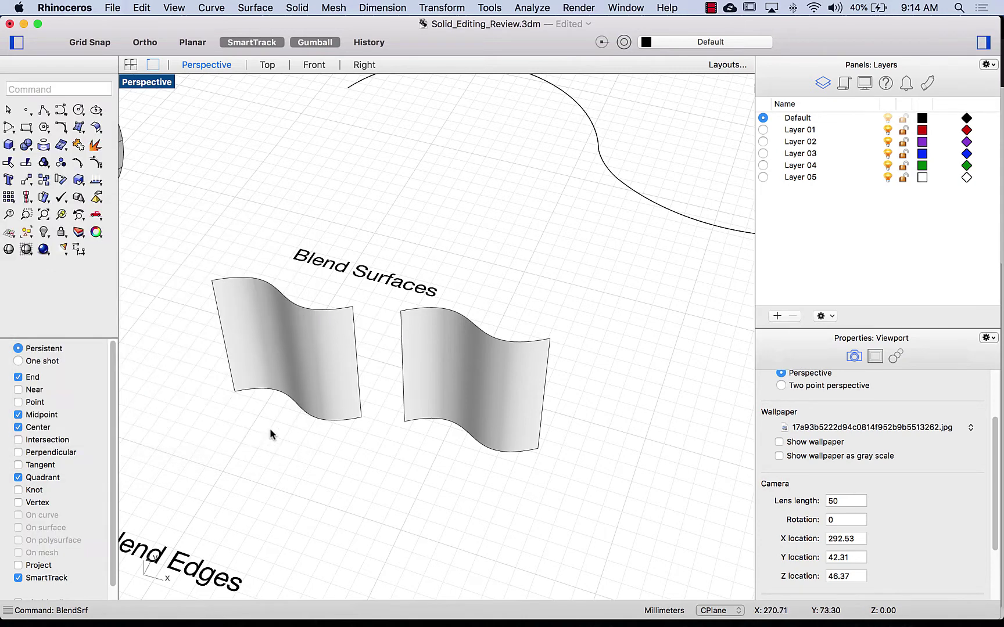
- Create a surface blend between the facing edges, picked near their lower ends, with Tangency on both sides
right_click(300, 438)
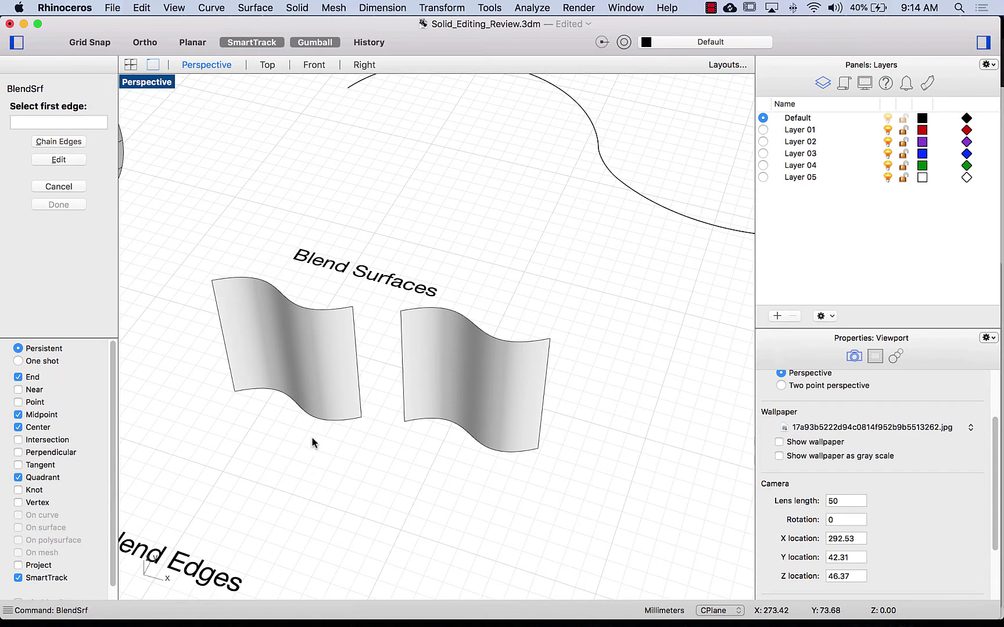
click(358, 411)
click(402, 414)
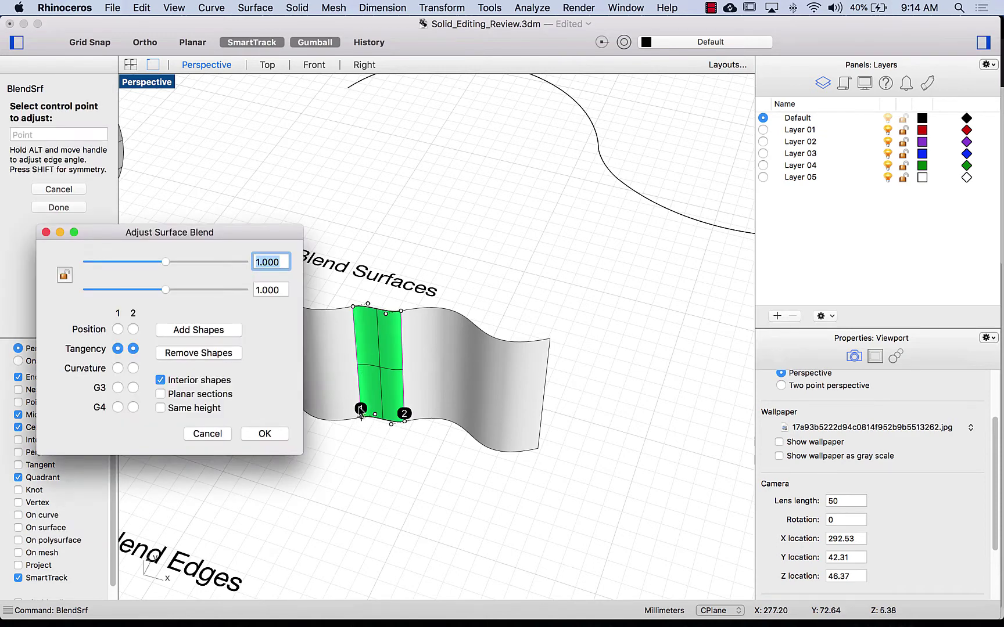
click(281, 432)
- Flip the direction of the blend surface between the two wavy surfaces and deselect it
click(375, 382)
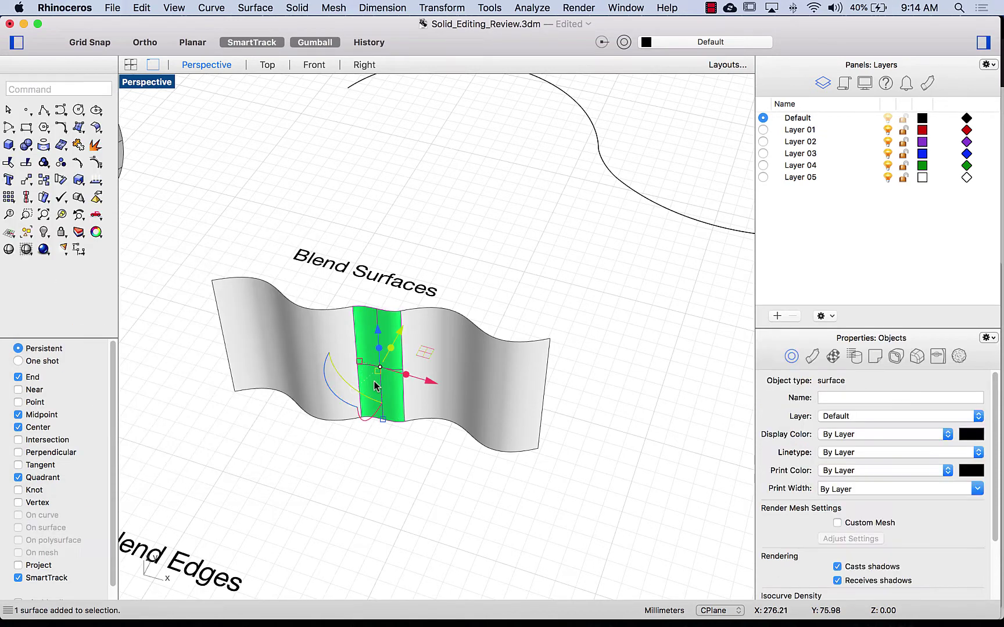
text(Flip)
key(Return)
key(Escape)
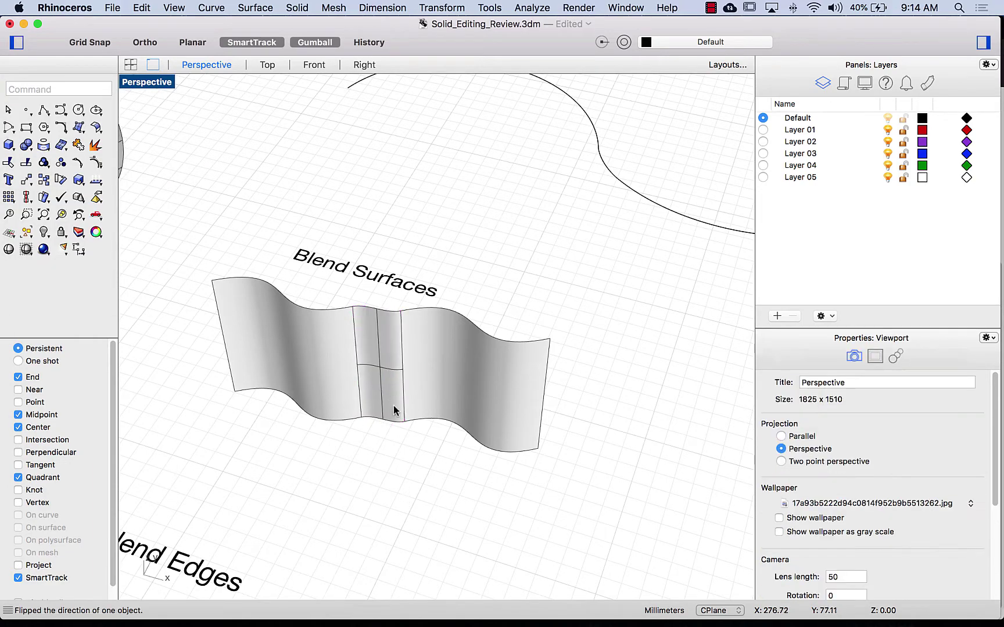
- Join the blend surface and the two wavy surfaces into one polysurface, then select it to check the result
mouse_move(393, 403)
right_down()
mouse_move(394, 463)
mouse_move(408, 402)
mouse_move(395, 389)
right_up()
click(394, 388)
shift+click(443, 394)
shift+click(311, 384)
text(Join)
key(Return)
click(347, 482)
click(400, 427)
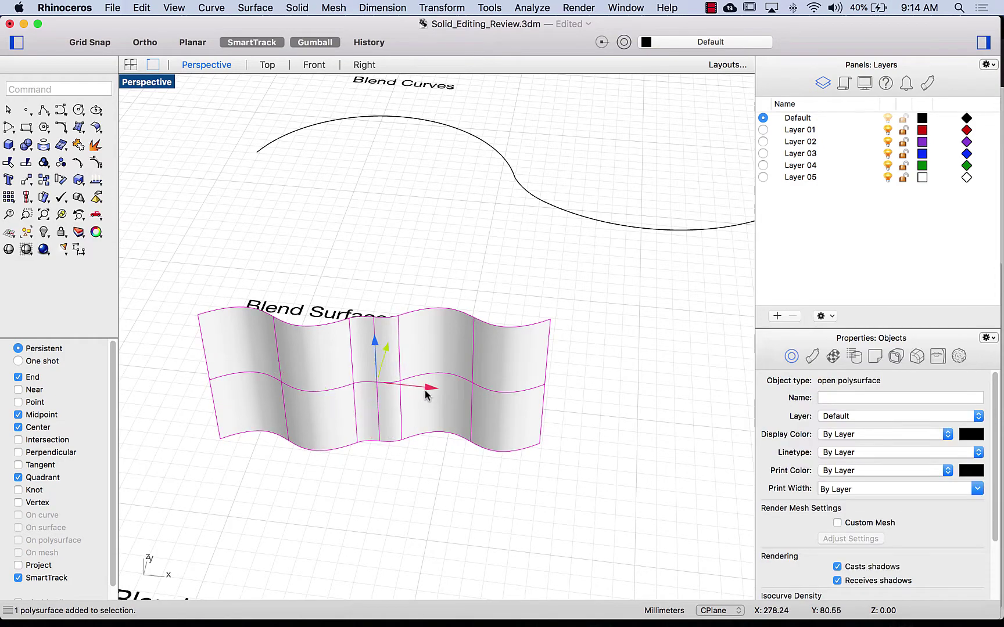
- Offset the joined wavy polysurface 0.25 mm with OffsetSrf as a solid, using round corners and deleting the input
click(399, 474)
right_drag(400, 475, 341, 491)
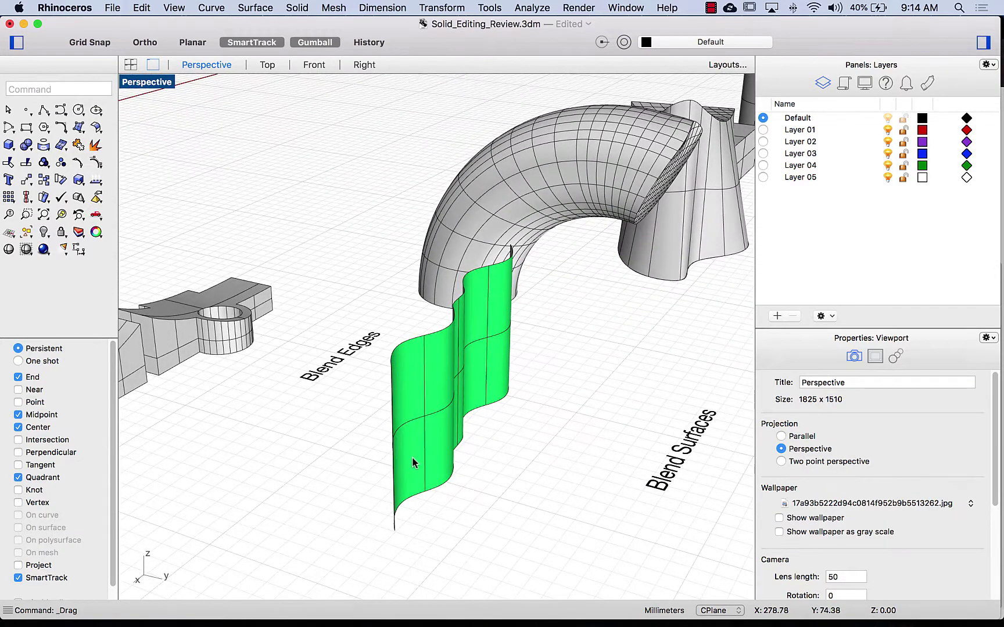
click(412, 461)
text(OffsetSrf)
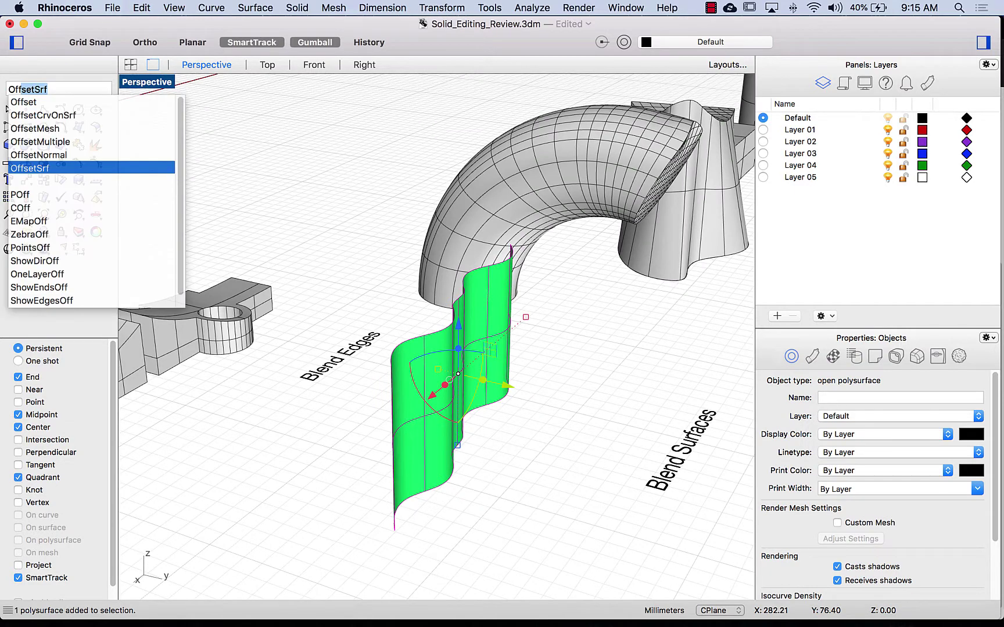
key(Return)
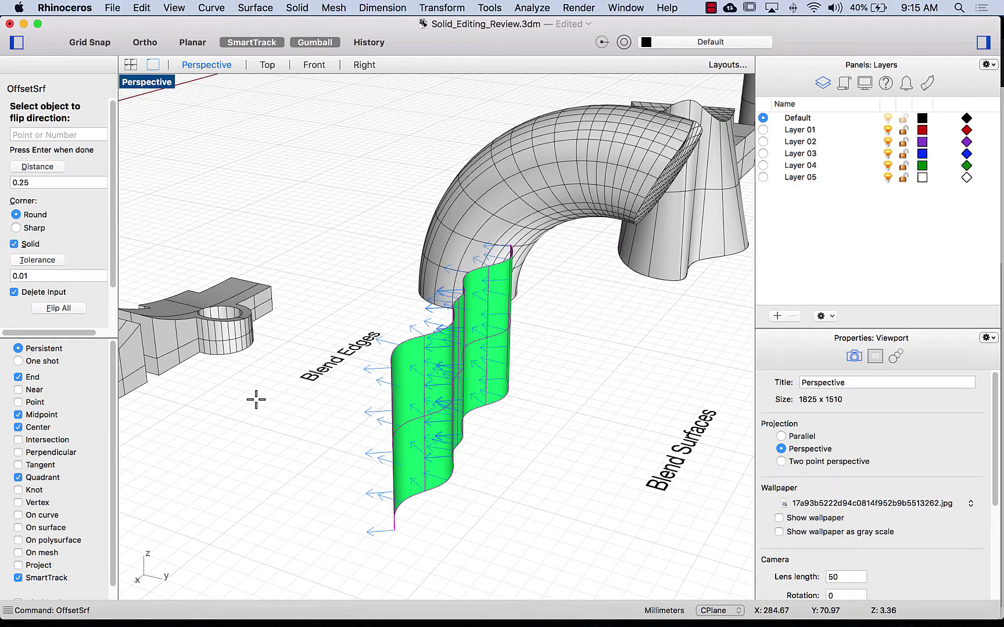
scroll(40, 271, down, 3)
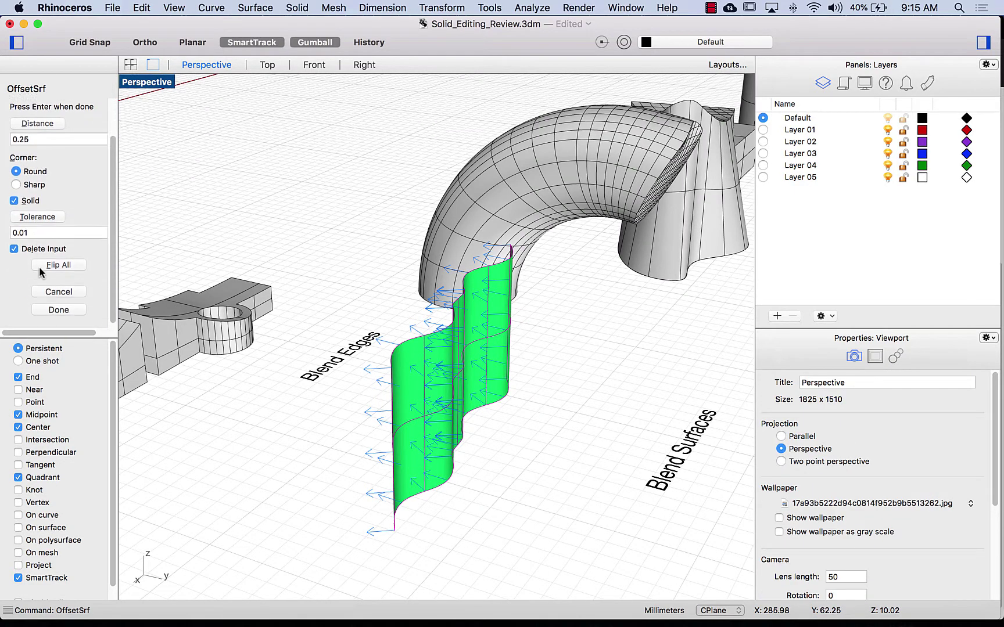
click(54, 309)
click(340, 437)
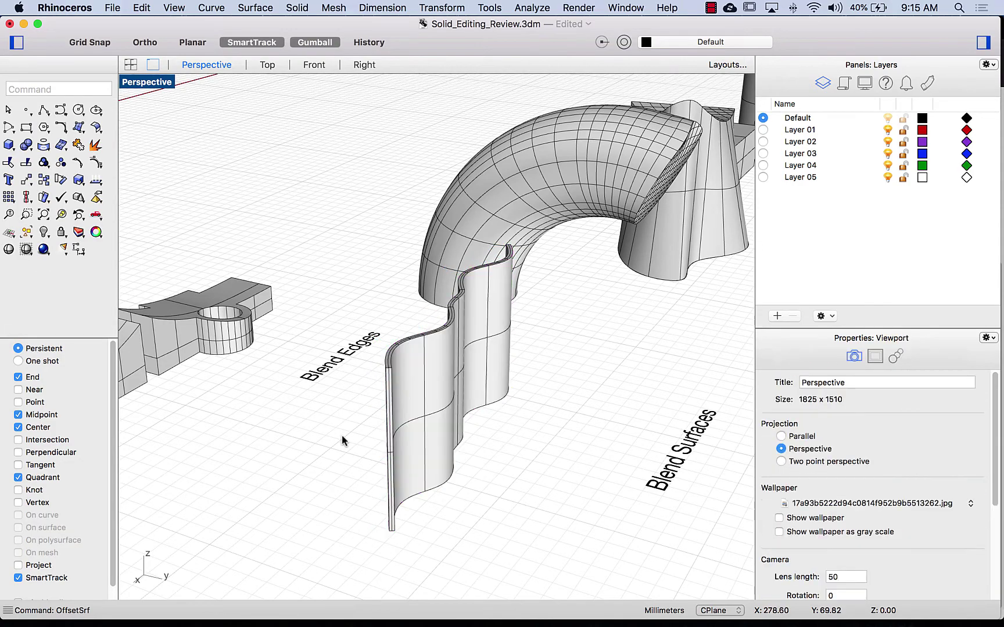
- Start a BlendEdge of radius 1 on the first block's upper edge facing the second block in the Blend Edges example
right_drag(341, 437, 448, 466)
right_drag(501, 440, 458, 473)
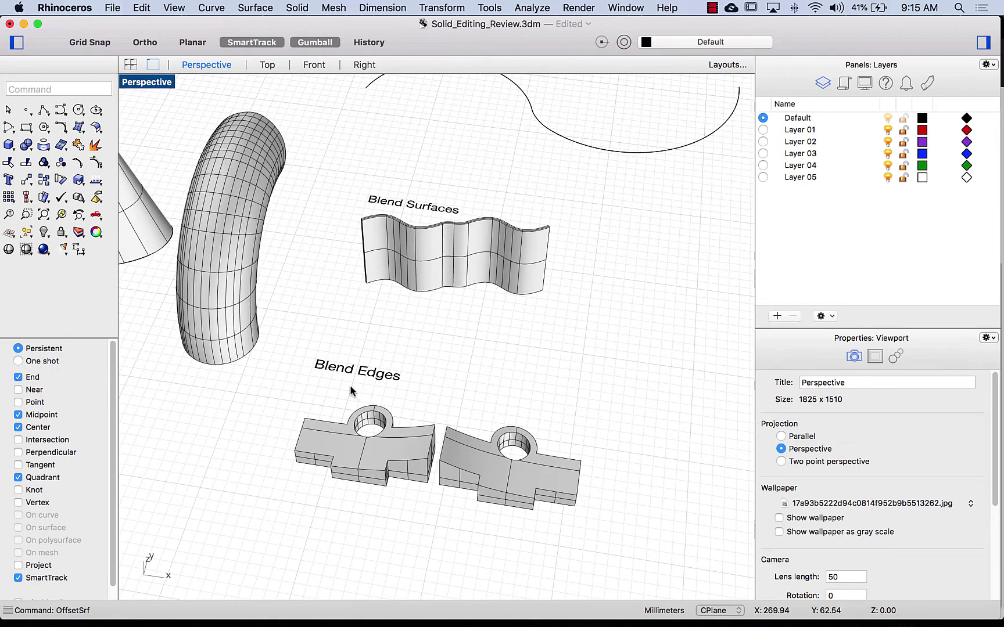
right_drag(441, 394, 469, 385)
scroll(389, 446, up, 3)
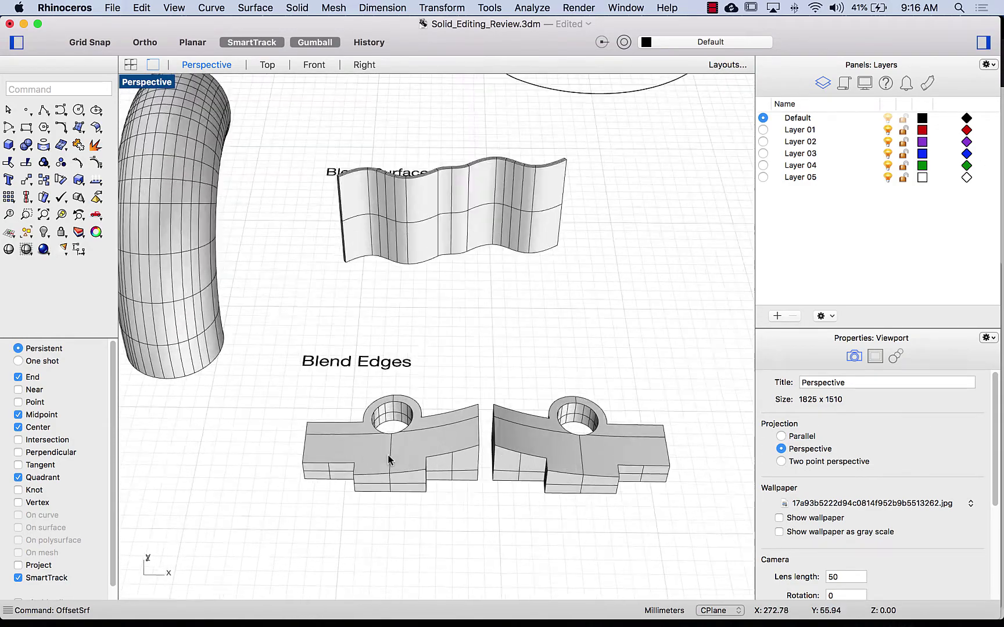
text(BlendEdge)
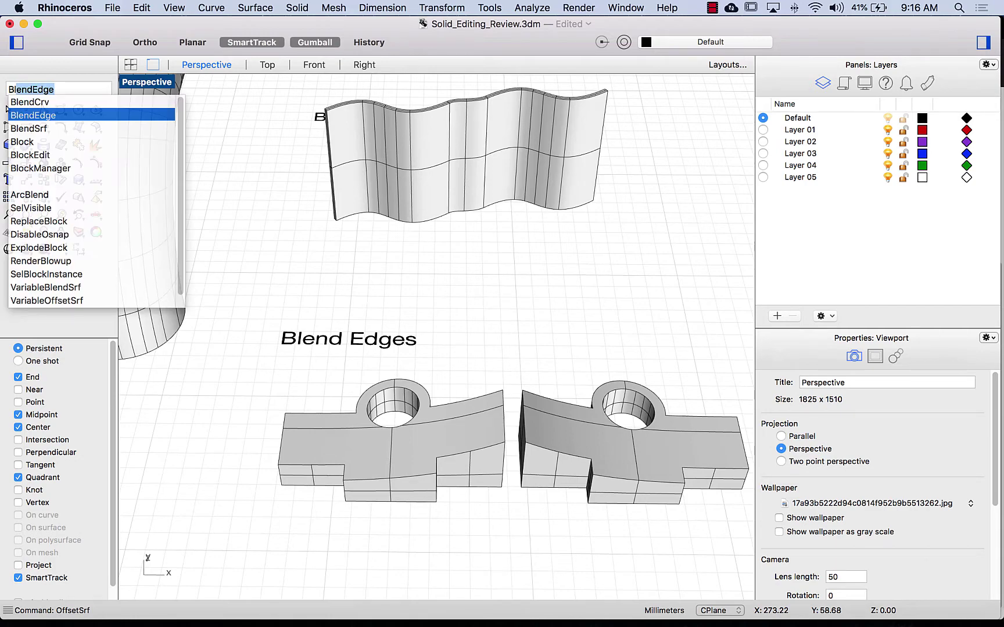
key(Return)
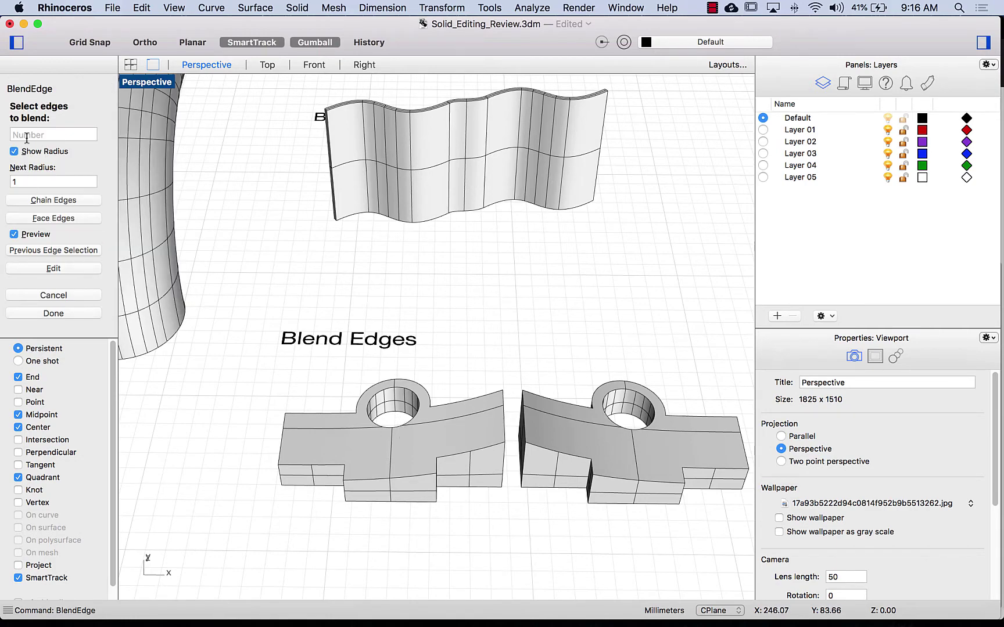
mouse_move(380, 507)
right_down()
mouse_move(383, 529)
mouse_move(373, 504)
right_up()
click(473, 428)
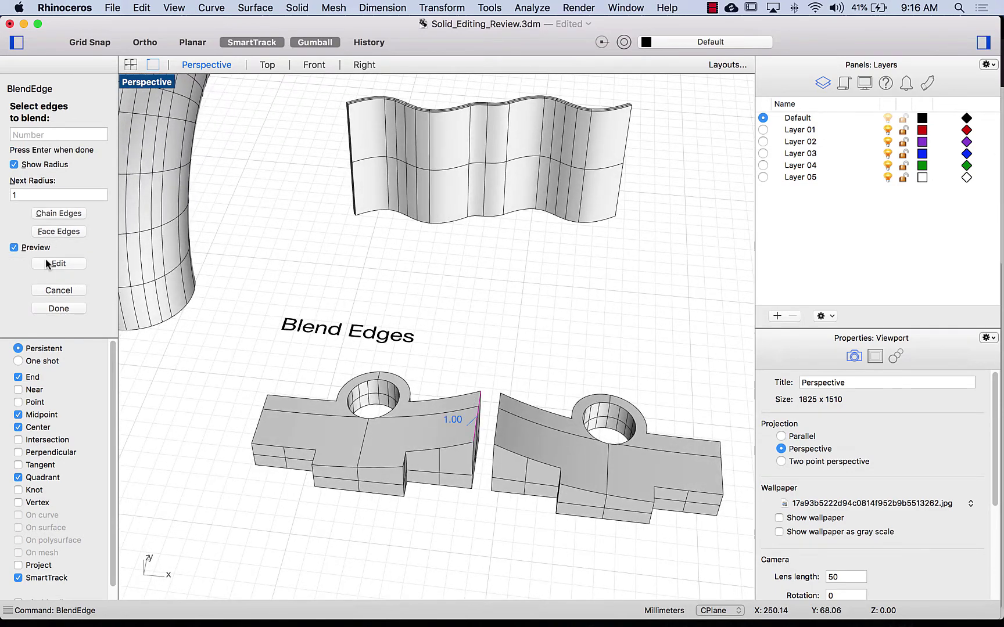
click(71, 307)
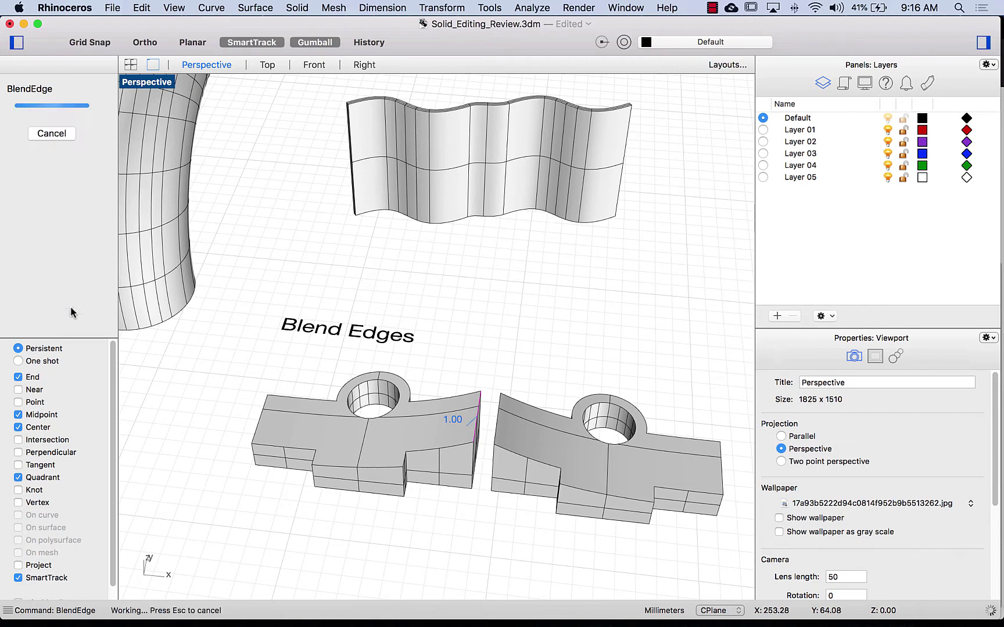
- Enlarge the edge blend's front handle to a radius of about 3.26, keeping 1.00 at the back, and finish the variable blend
scroll(450, 459, up, 3)
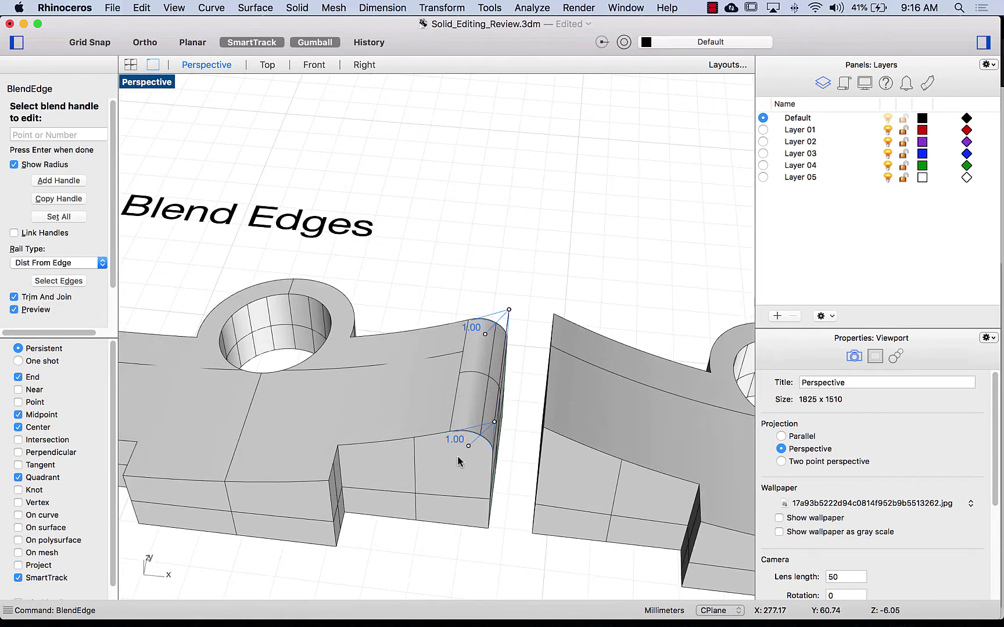
click(469, 450)
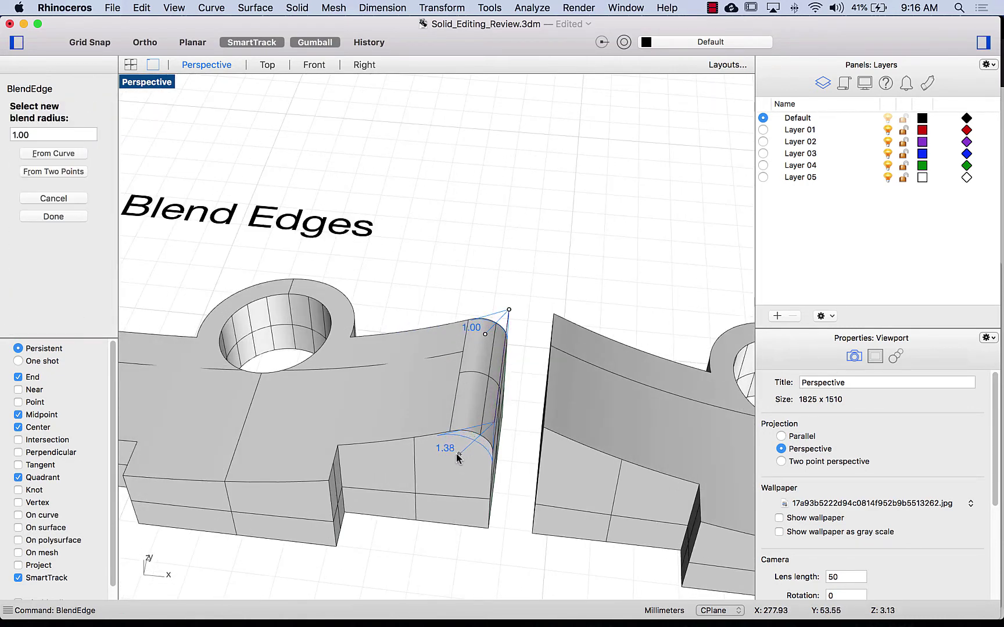
click(428, 476)
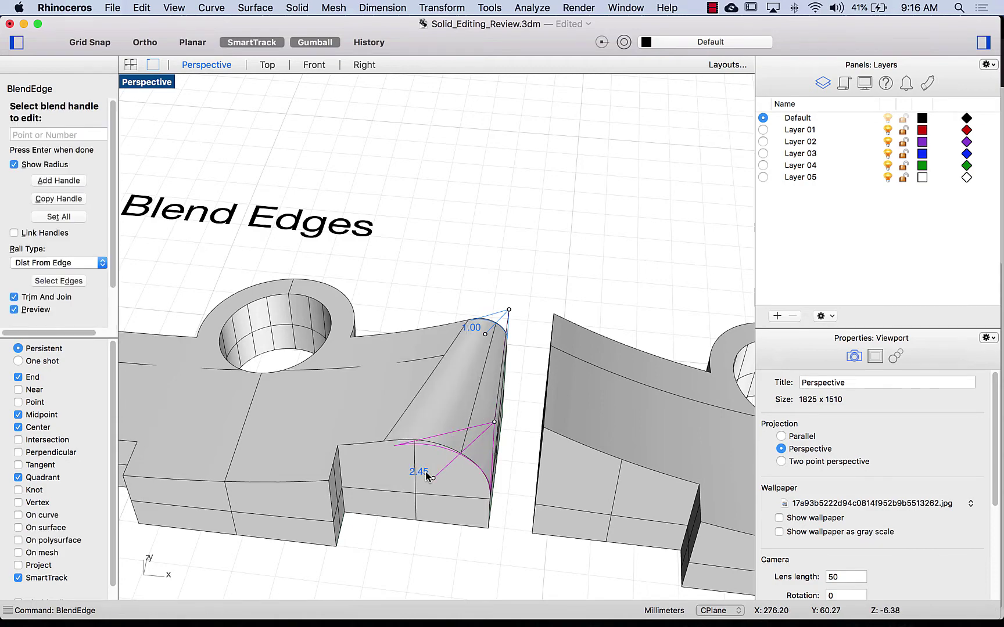
mouse_move(467, 477)
right_down()
mouse_move(444, 483)
mouse_move(482, 481)
right_up()
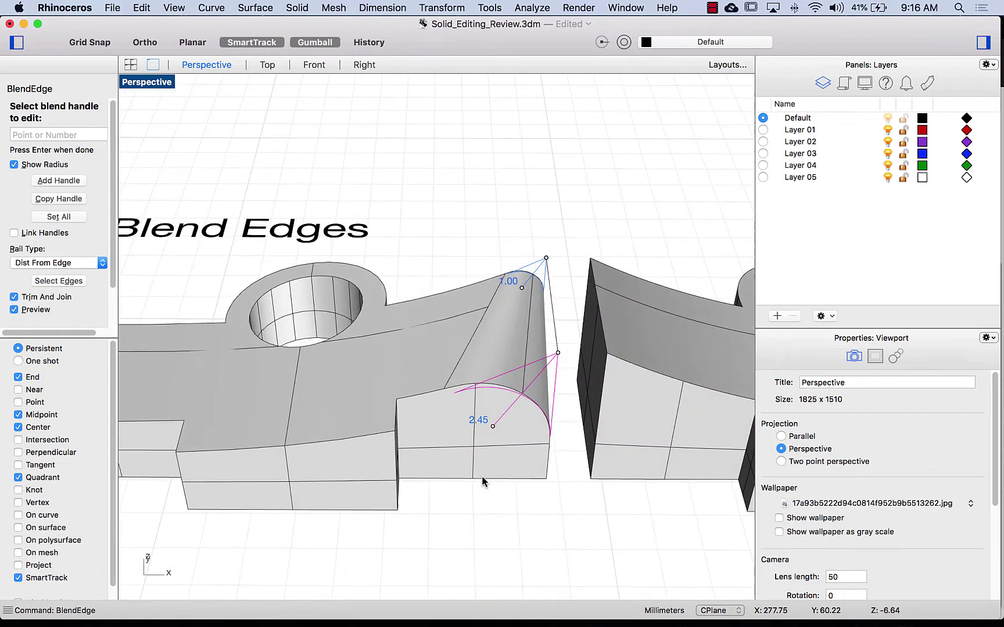
click(489, 435)
click(469, 446)
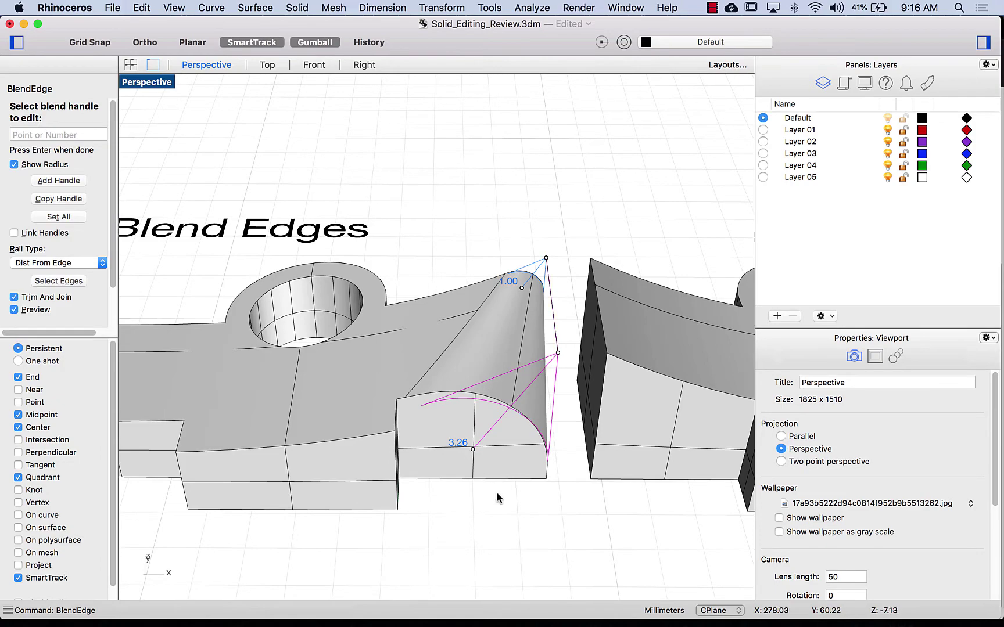
mouse_move(499, 503)
right_down()
mouse_move(504, 520)
mouse_move(503, 509)
right_up()
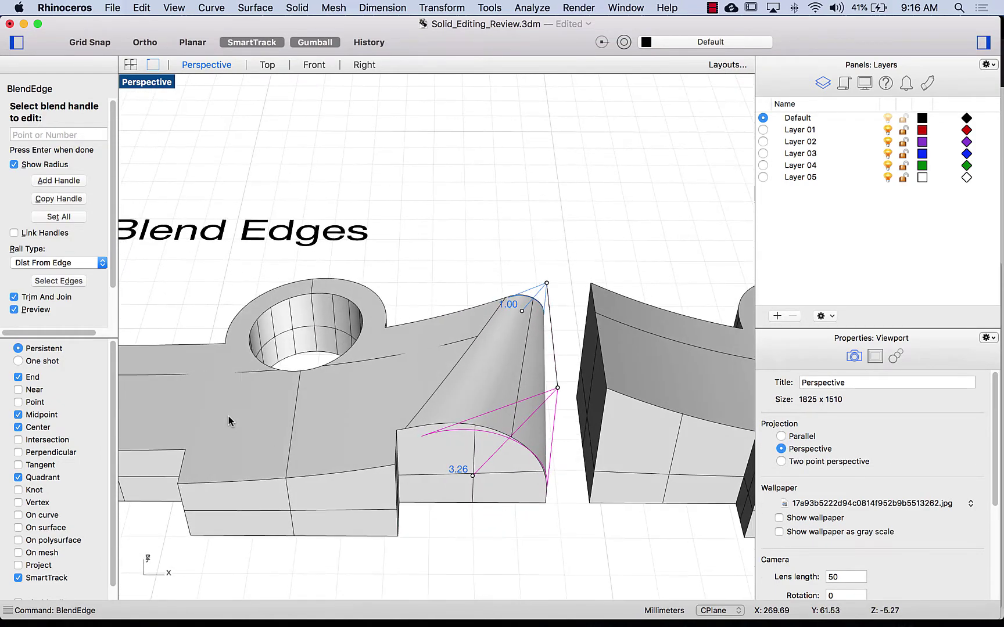
scroll(82, 314, down, 3)
click(79, 309)
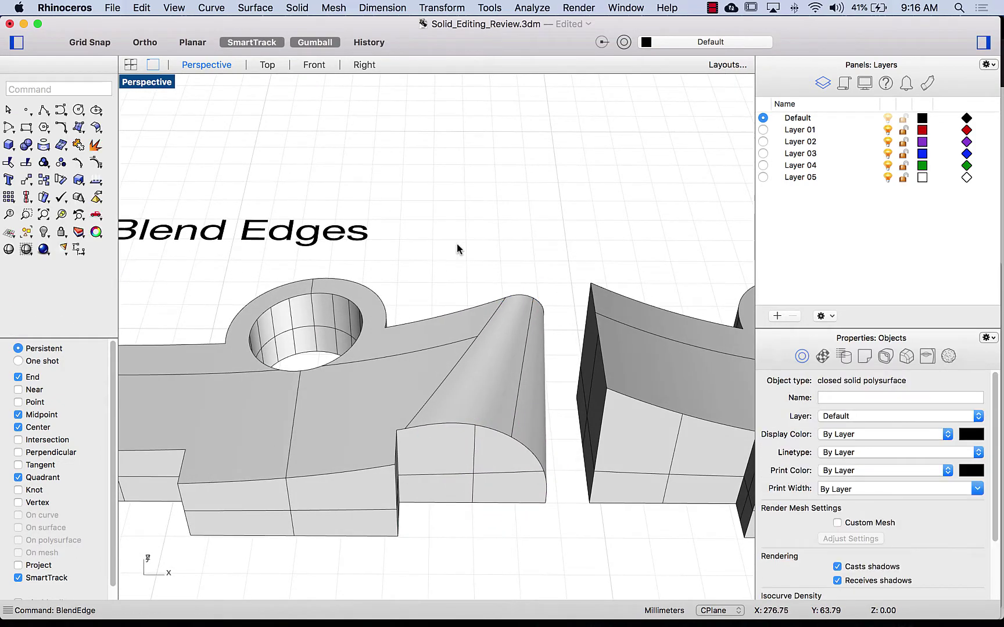
- Start a BlendEdge of radius 1 on the second block's top edge at the end farthest from the first block
shift+right_drag(589, 261, 471, 283)
key(Return)
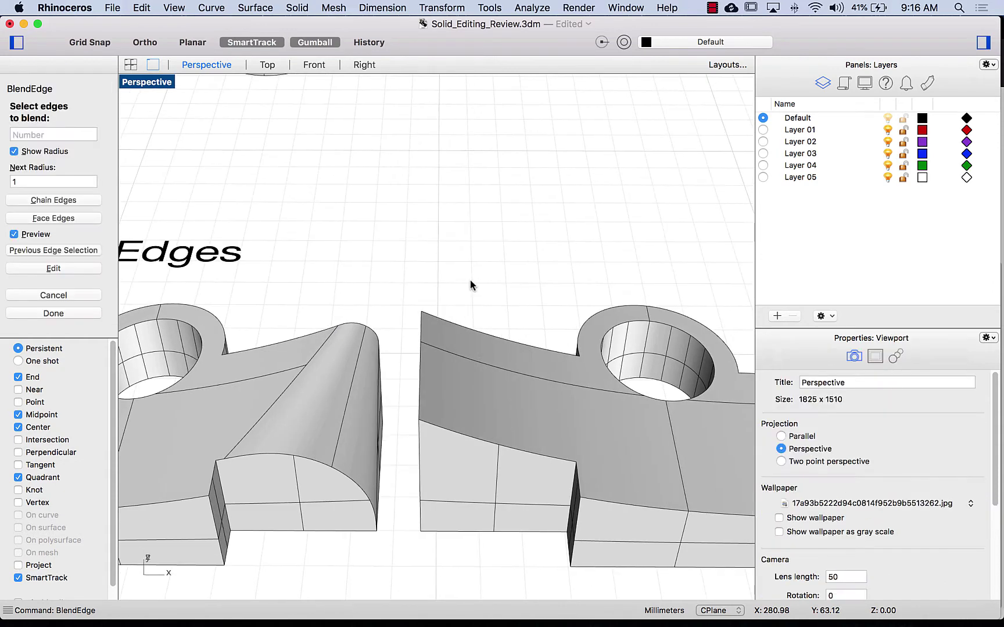
shift+right_drag(609, 285, 417, 236)
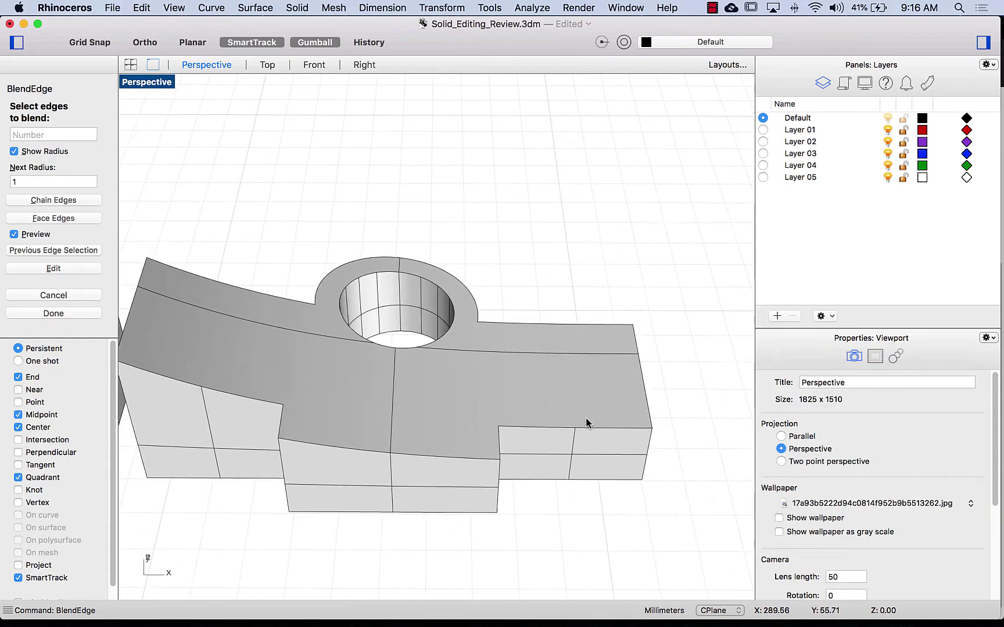
click(646, 400)
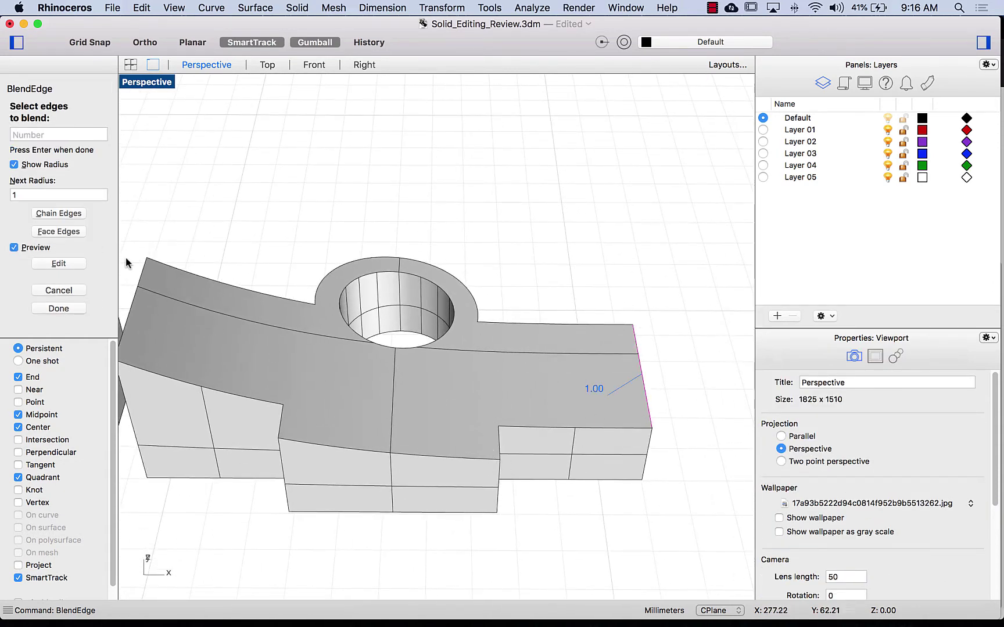
click(60, 309)
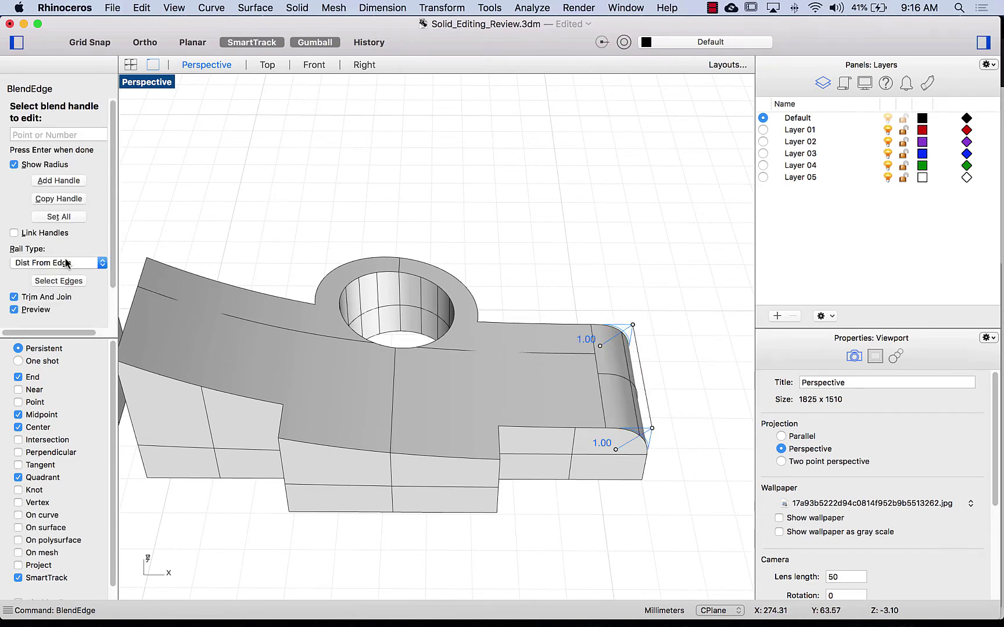
- Switch the edge blend's rail type to Rolling Ball, and to Dist Between Rails after that
click(73, 263)
click(75, 275)
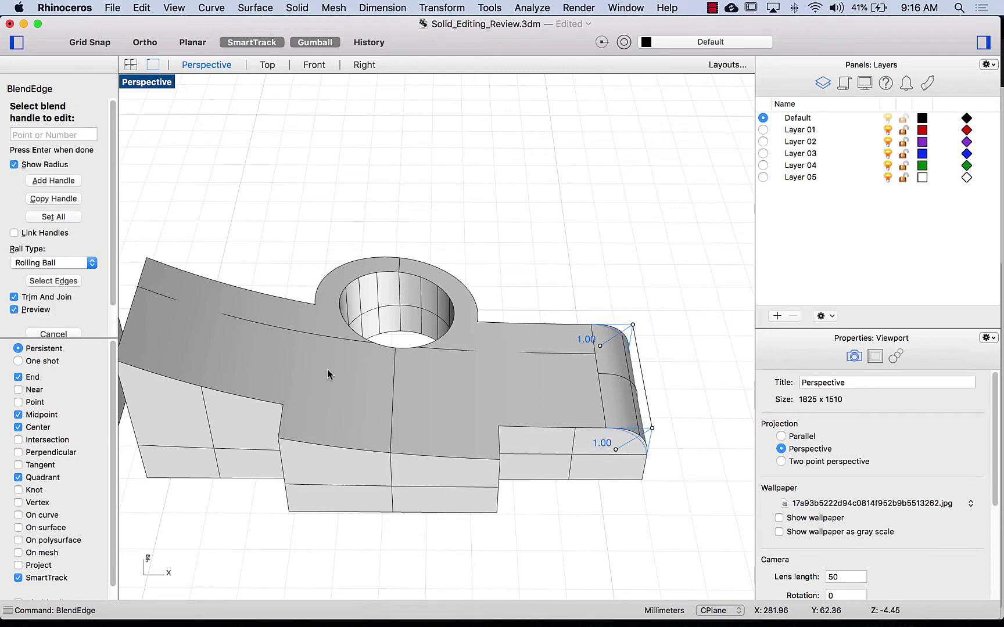
click(60, 264)
click(65, 275)
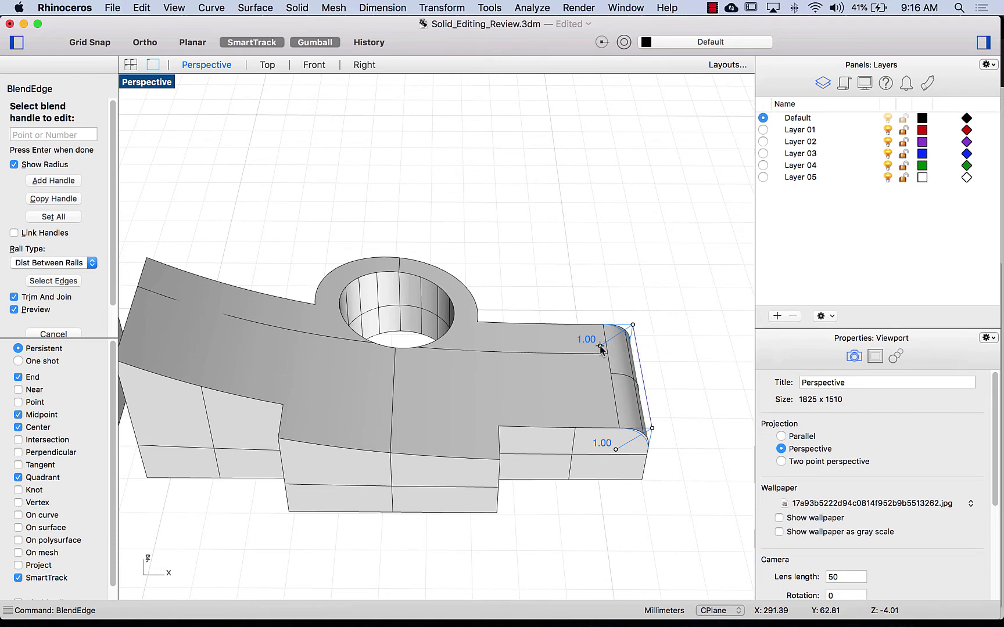
- Try different radii on the edge blend's front handle and return it to 1.00
click(617, 450)
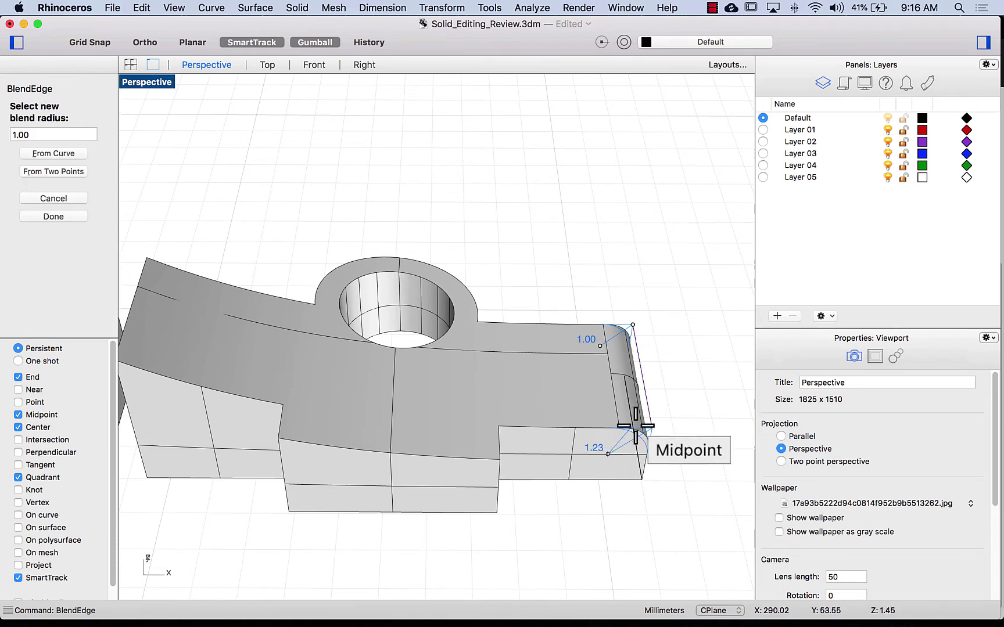
click(636, 449)
drag(678, 452, 620, 386)
click(632, 443)
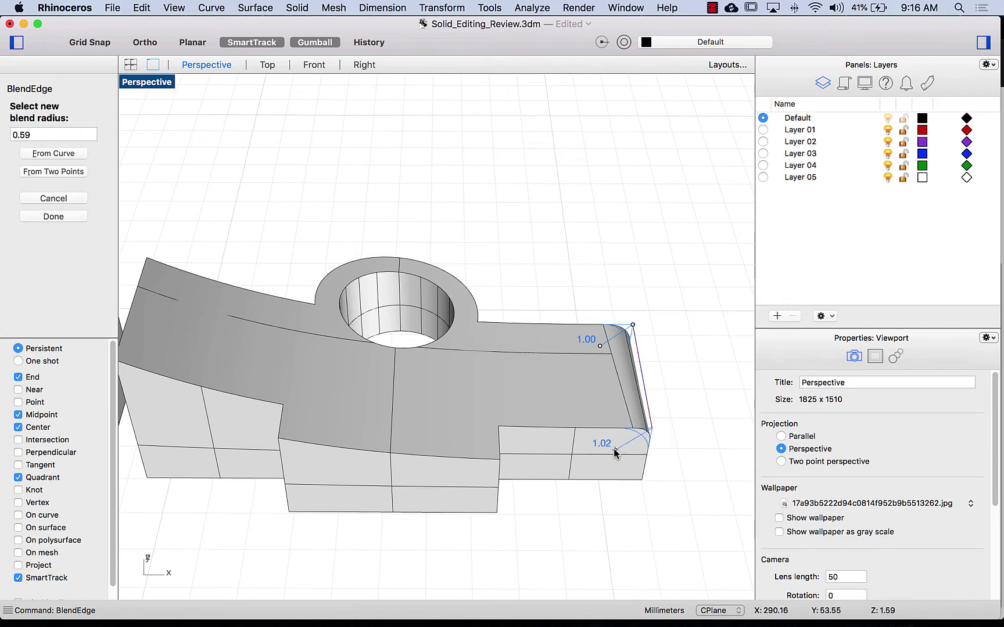
click(616, 452)
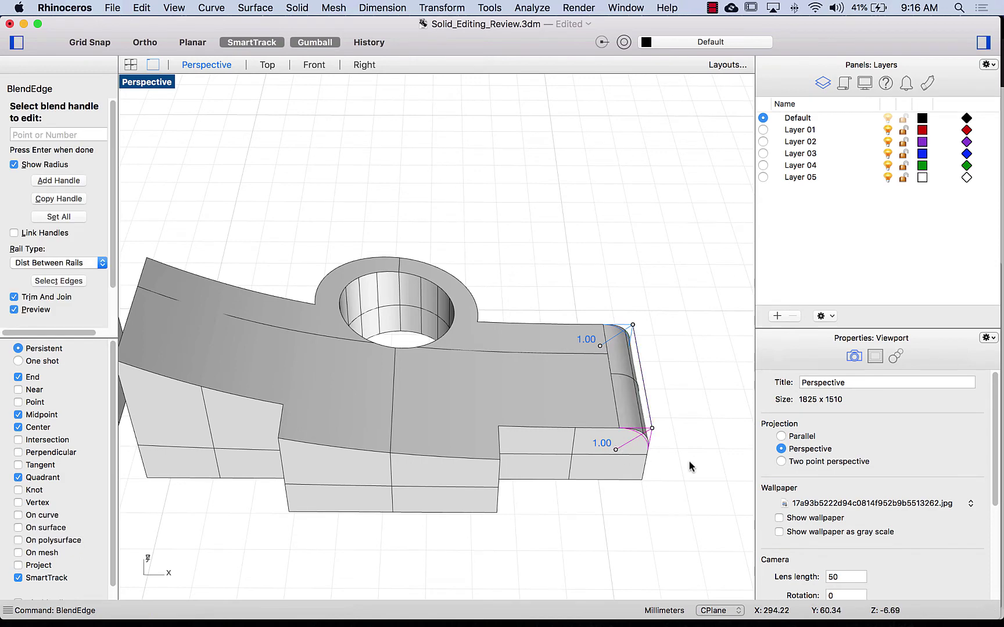
drag(688, 465, 77, 185)
click(615, 283)
click(615, 283)
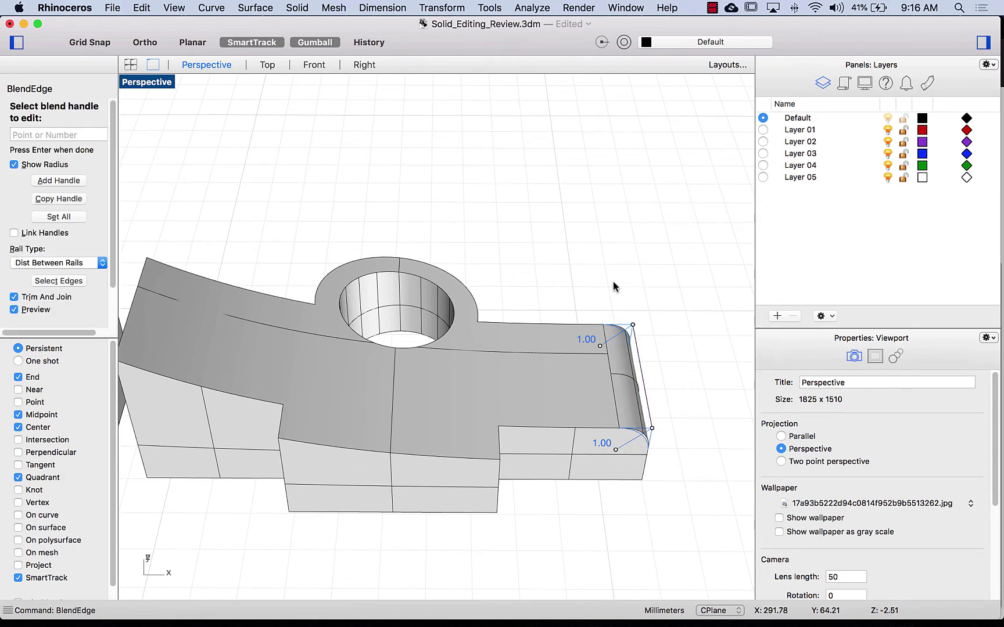
- Finish the second block's edge blend and undo the edge blends on both blocks
scroll(55, 314, down, 2)
click(58, 309)
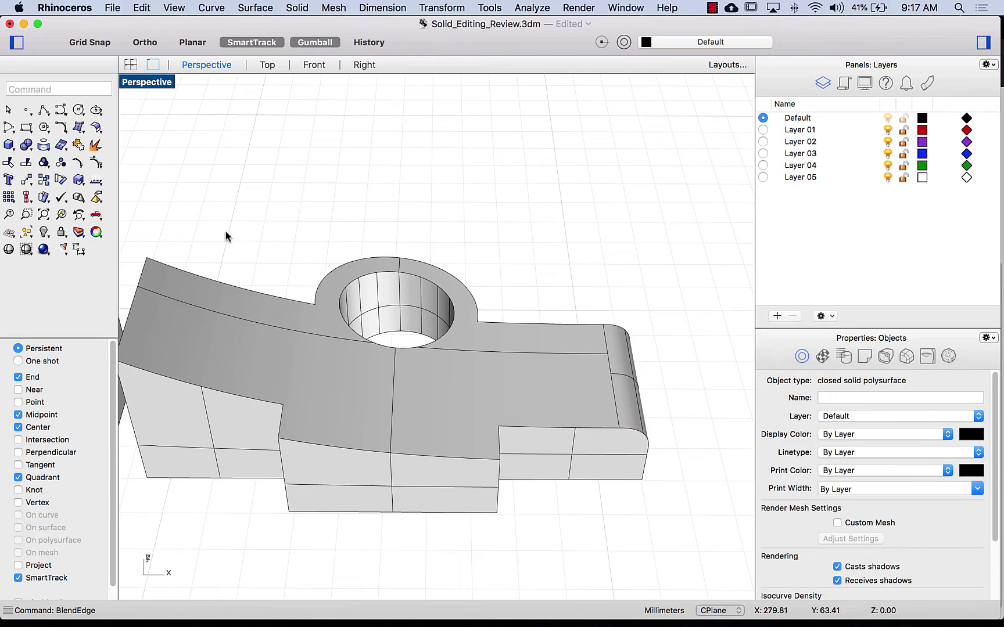
shift+right_drag(228, 234, 442, 207)
key(super+z)
- Try to move the second block against the first, from its facing edge's midpoint to the matching midpoint, and undo the move
click(489, 363)
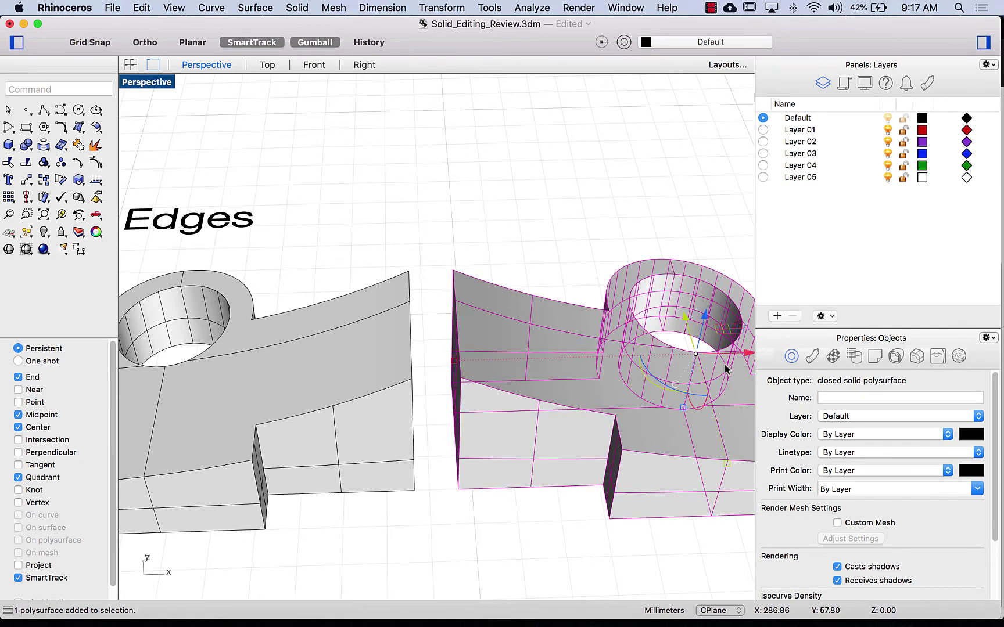
text(move)
key(Return)
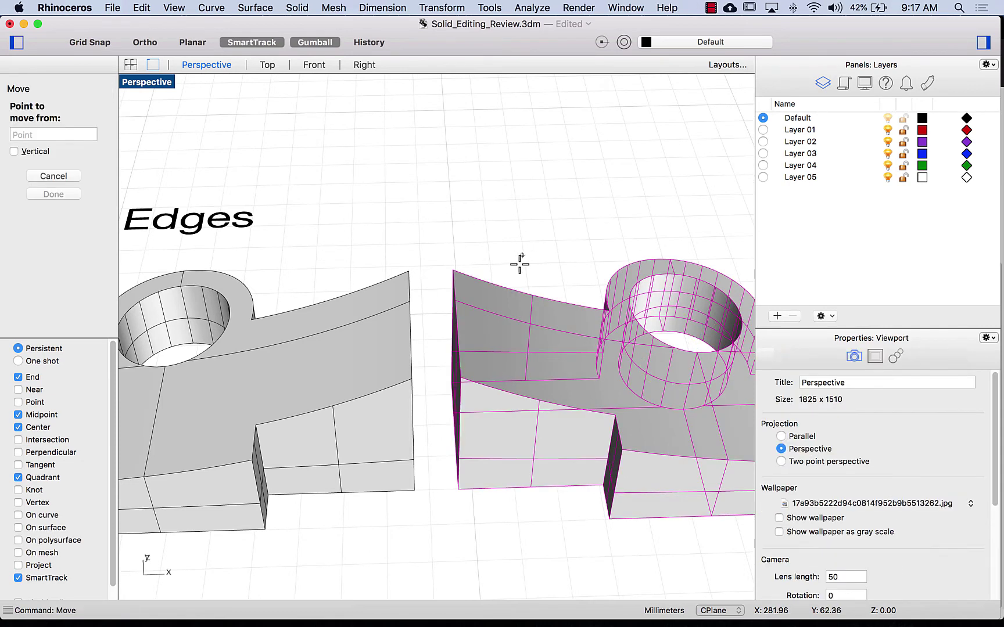
click(458, 321)
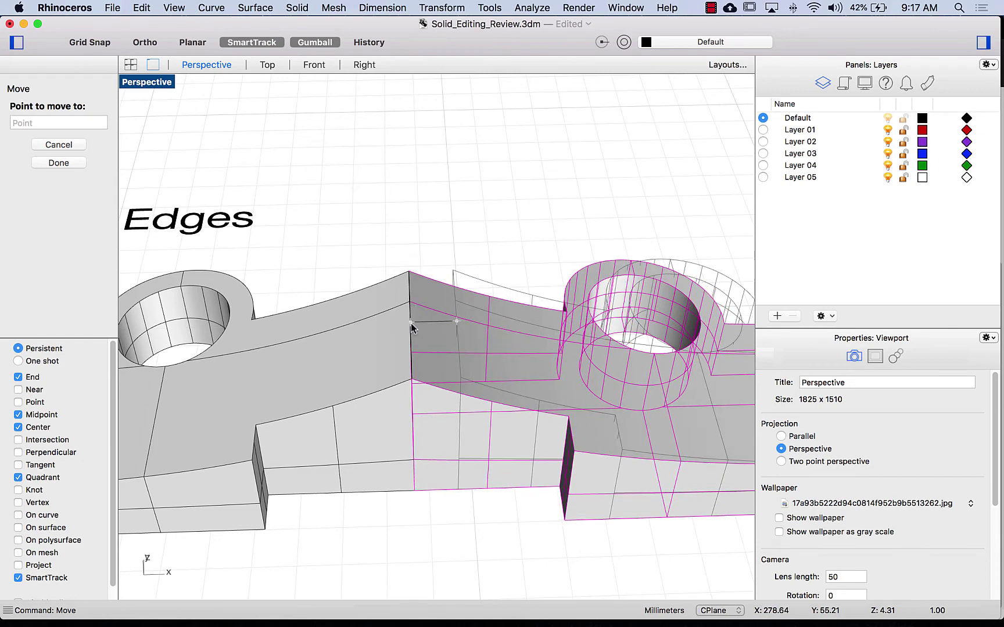
click(411, 323)
click(414, 236)
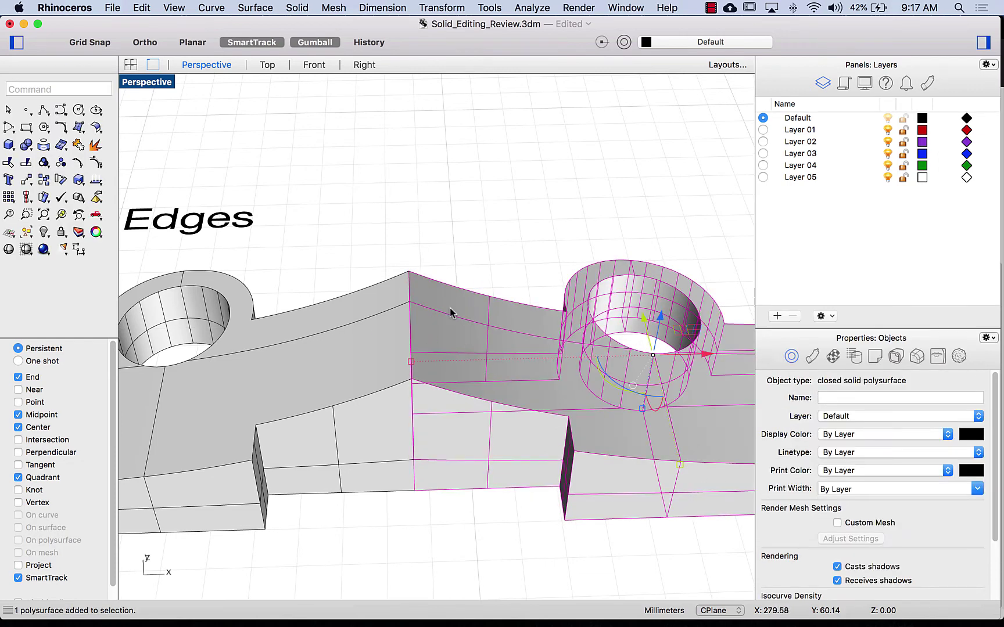
key(super+z)
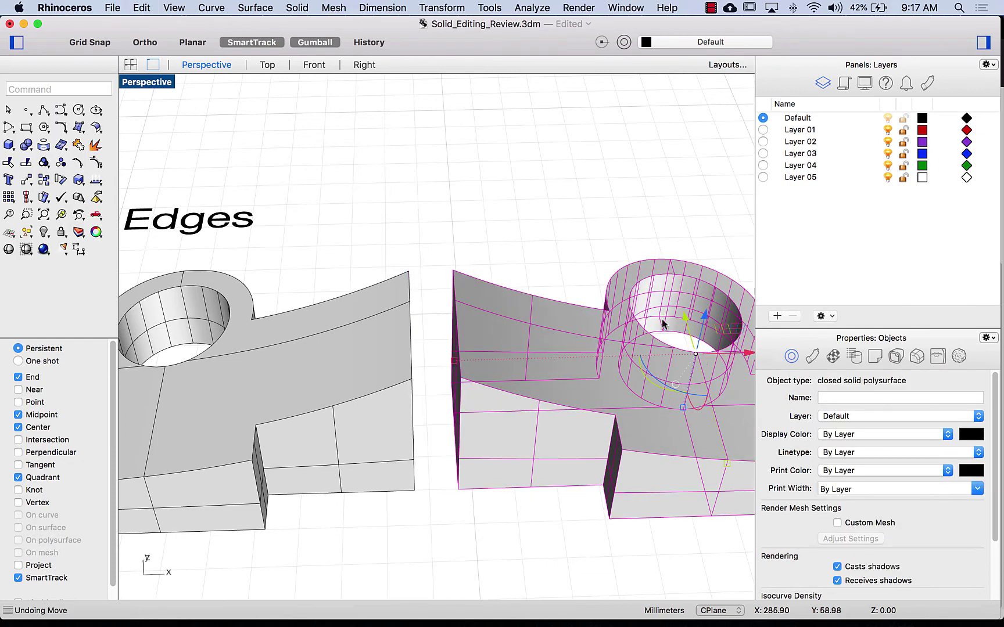
- Start a BlendSrf between the facing top edges of the two blocks
click(544, 223)
right_drag(544, 223, 541, 237)
text(BlendEdge)
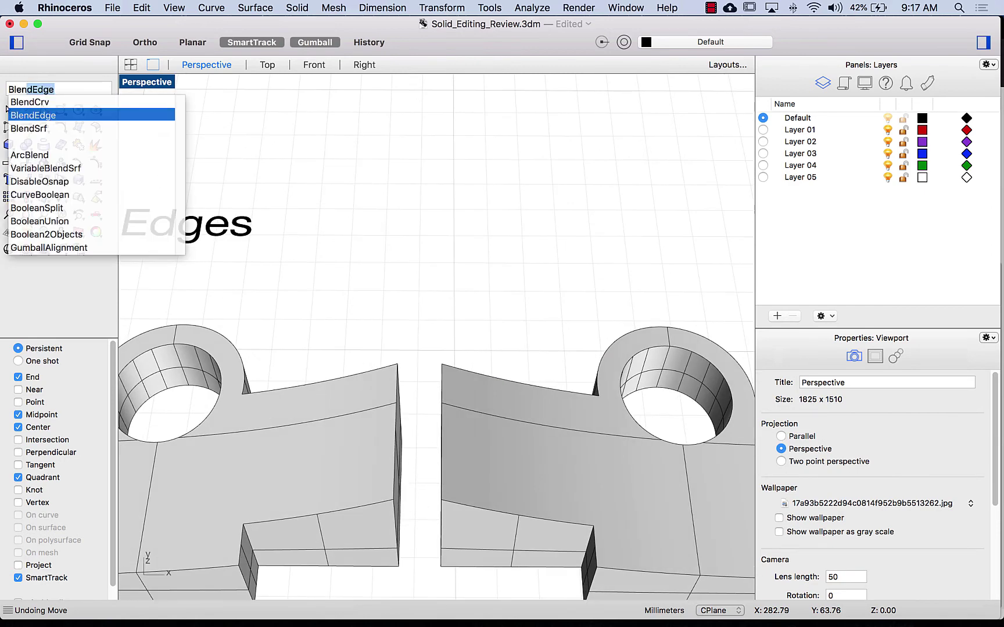
key(Down)
key(Return)
right_drag(465, 242, 405, 305)
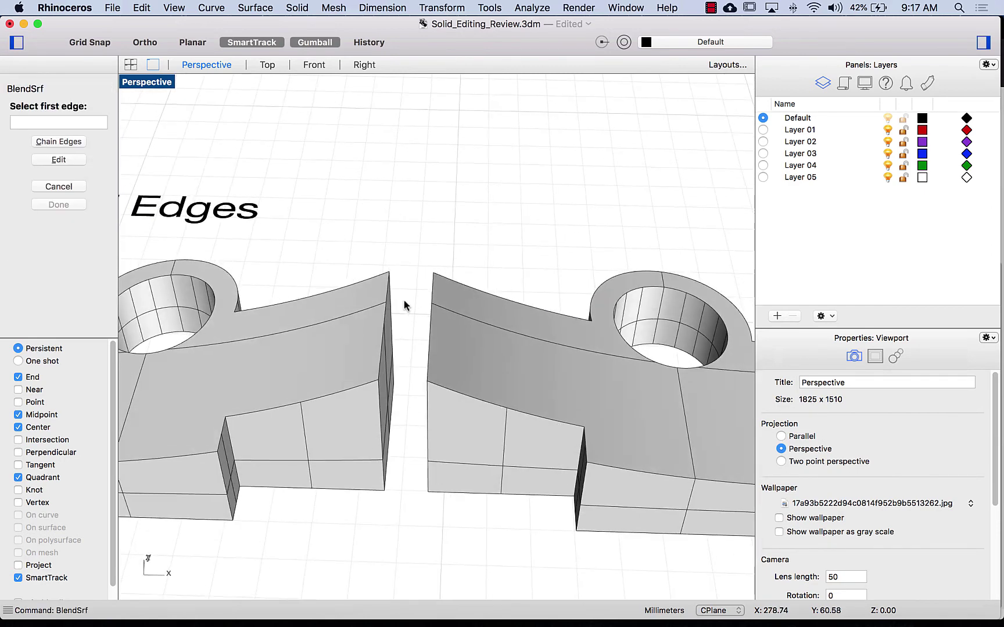
click(390, 329)
click(421, 340)
click(430, 318)
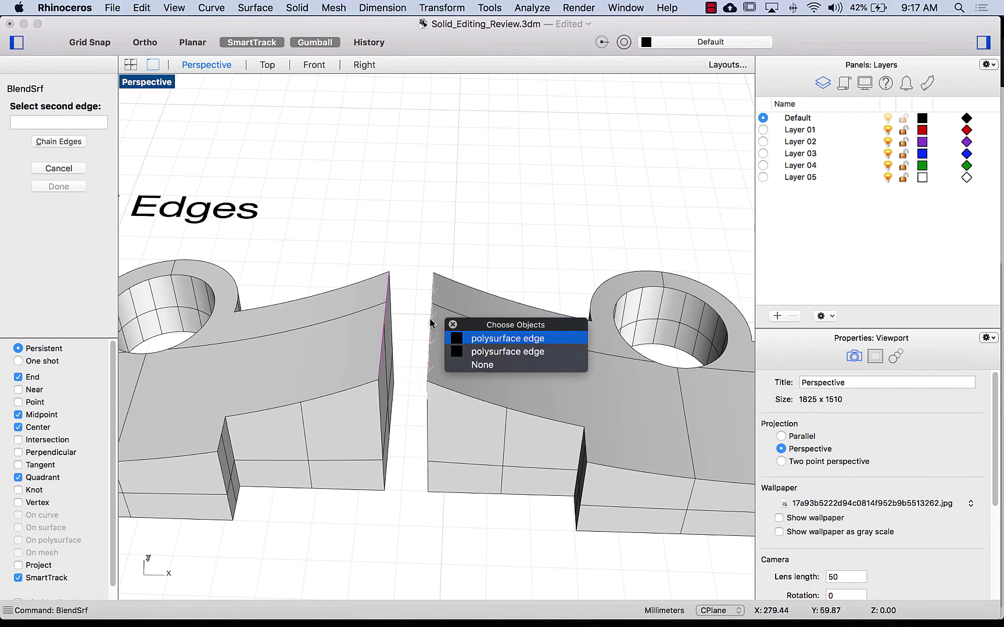
click(471, 336)
- Set the surface blend's continuity to Position on both edges and create the flat bridging surface
drag(248, 253, 242, 240)
right_drag(437, 257, 477, 244)
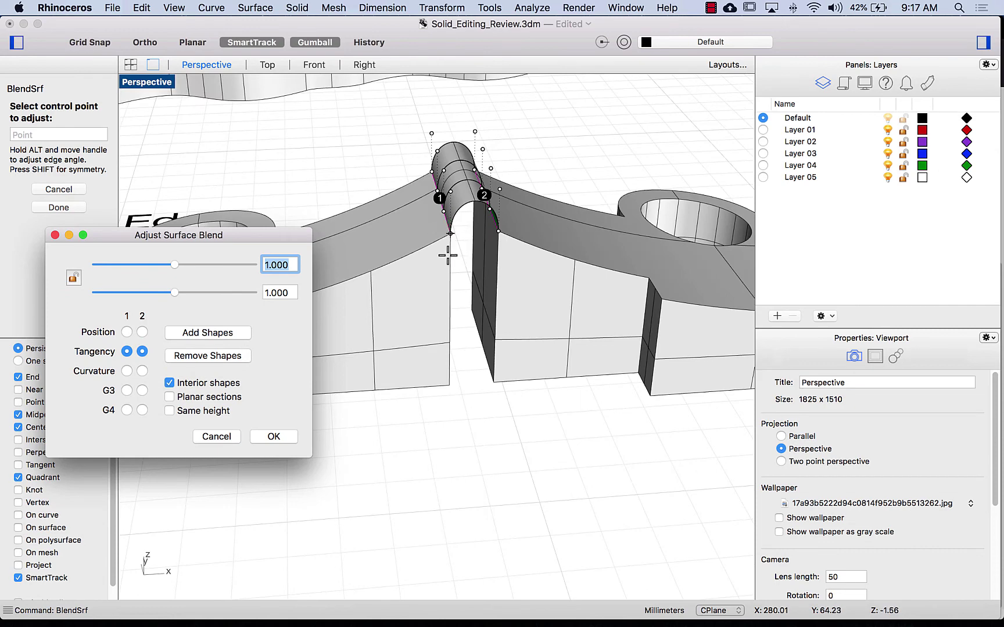
click(126, 332)
click(142, 332)
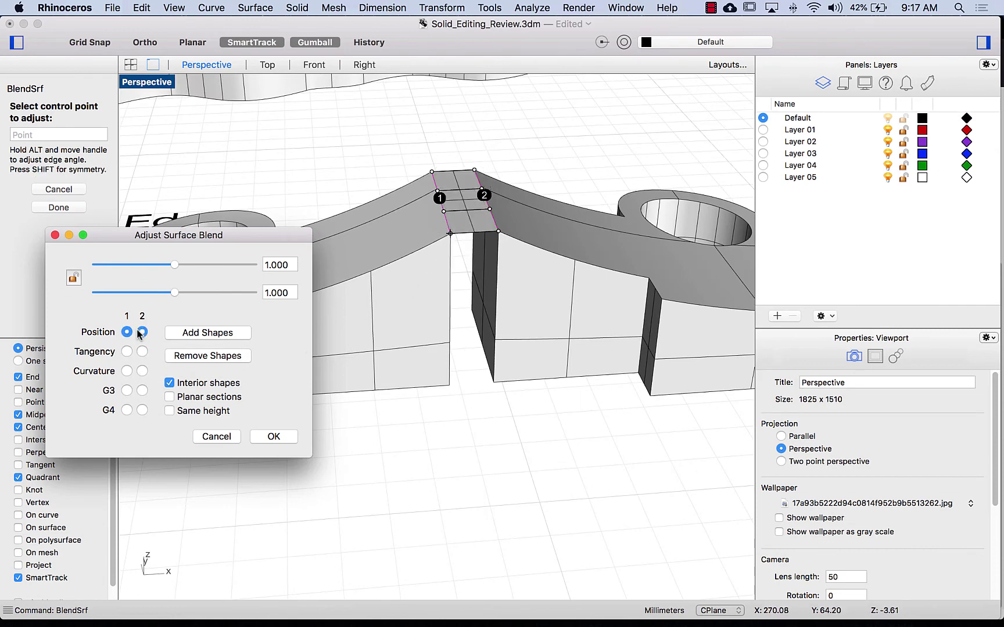
click(273, 437)
- Extrude the flat bridging surface downward into a solid in the gap between the blocks
right_drag(449, 452, 480, 453)
click(430, 239)
right_drag(433, 426, 427, 343)
shift+right_drag(448, 146, 443, 193)
drag(439, 116, 438, 234)
click(438, 343)
right_drag(439, 343, 437, 395)
- Try to join the bridging solid and the two blocks with Join
click(442, 349)
shift+click(509, 350)
shift+click(382, 336)
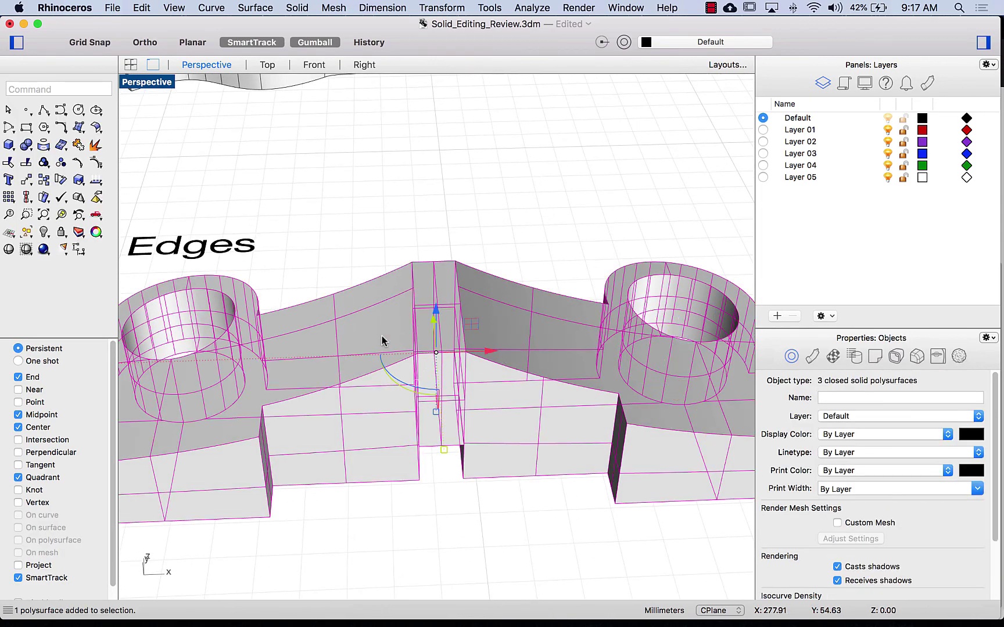
text(join)
key(Return)
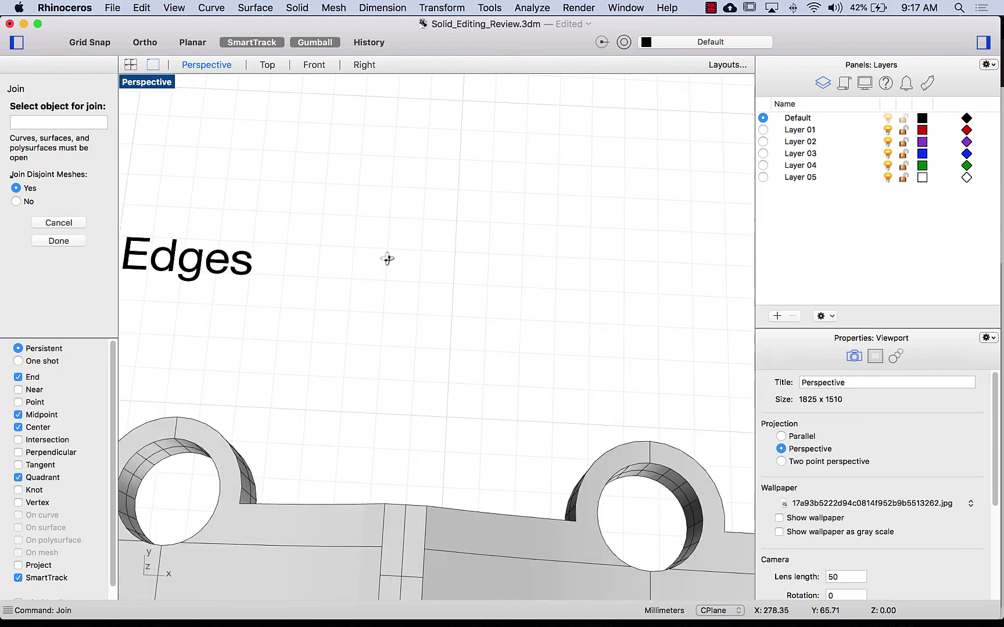